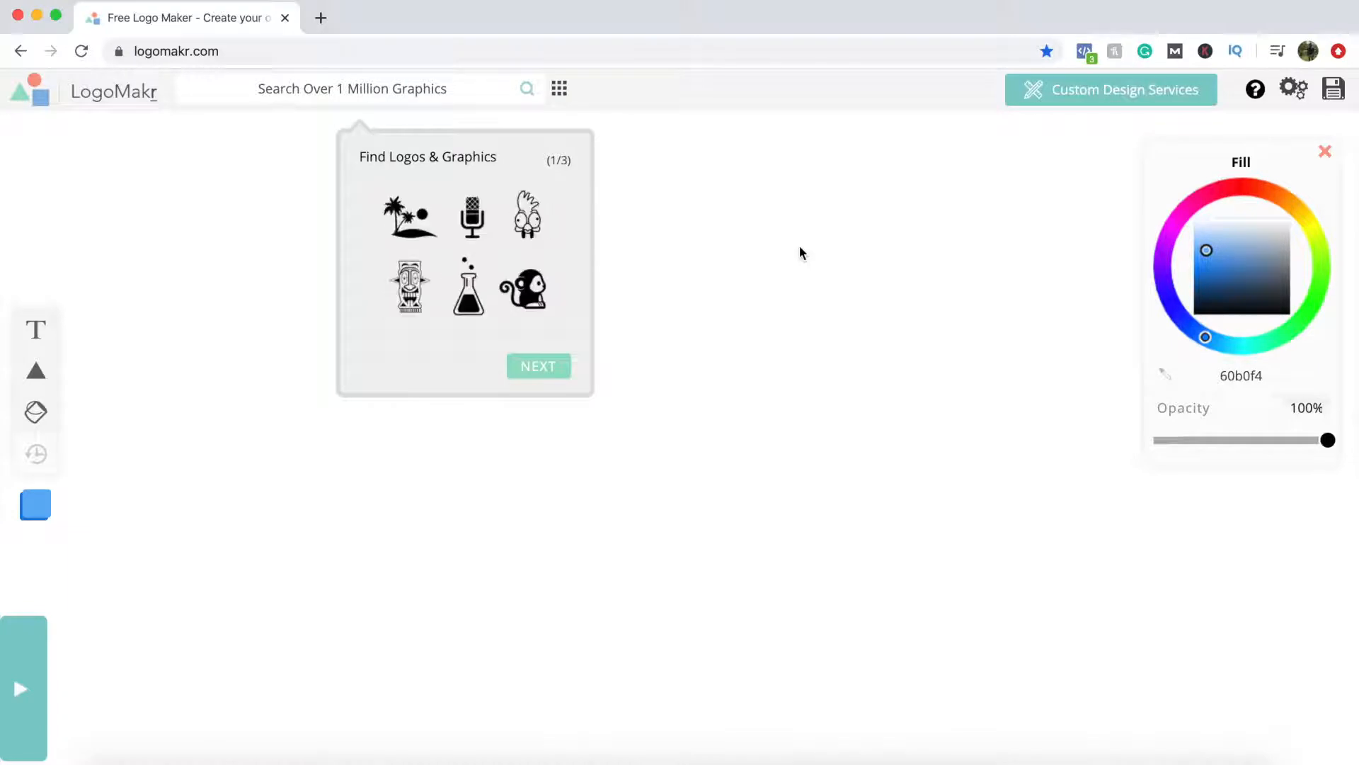
Step: Browse all logo graphics, viewing the Multi Color, Sketches and Badges categories
{"action": "left_click", "coordinate": [800, 246]}
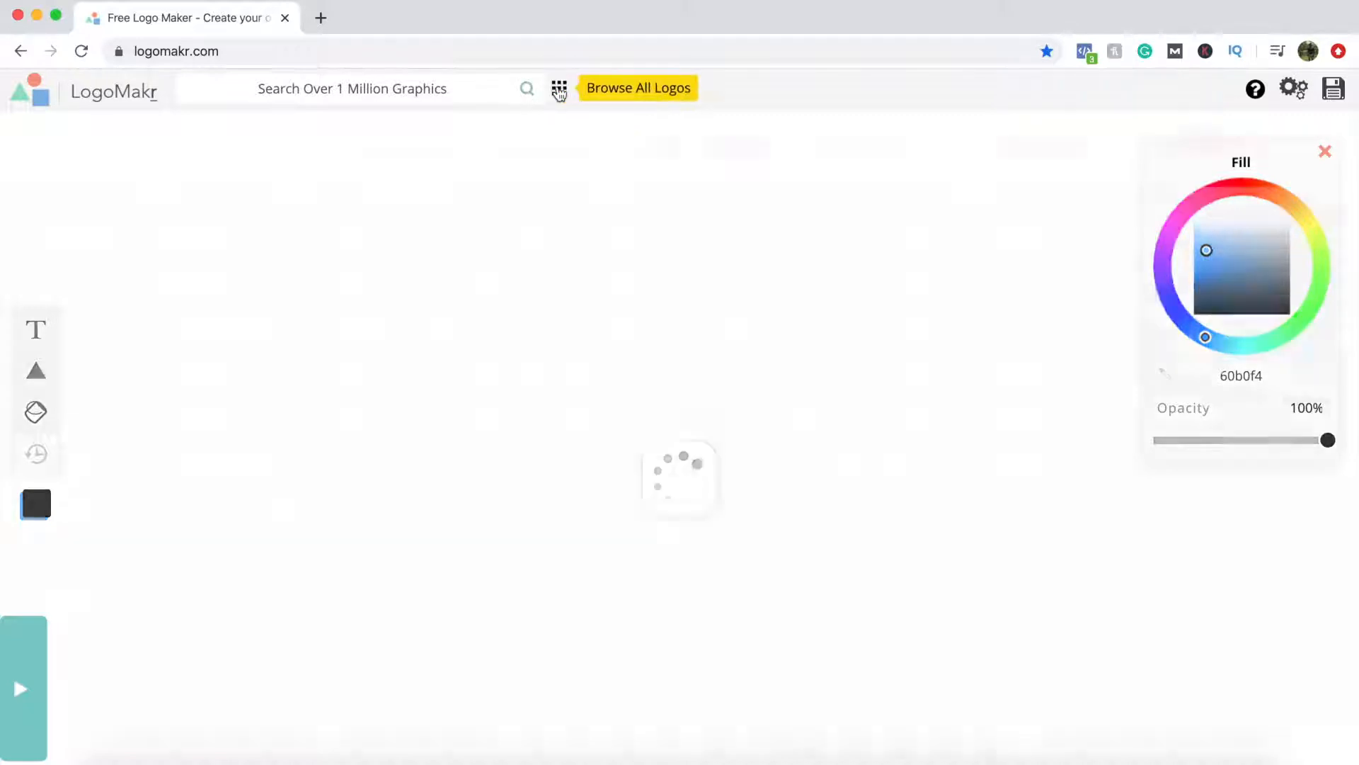
{"action": "left_click", "coordinate": [559, 88]}
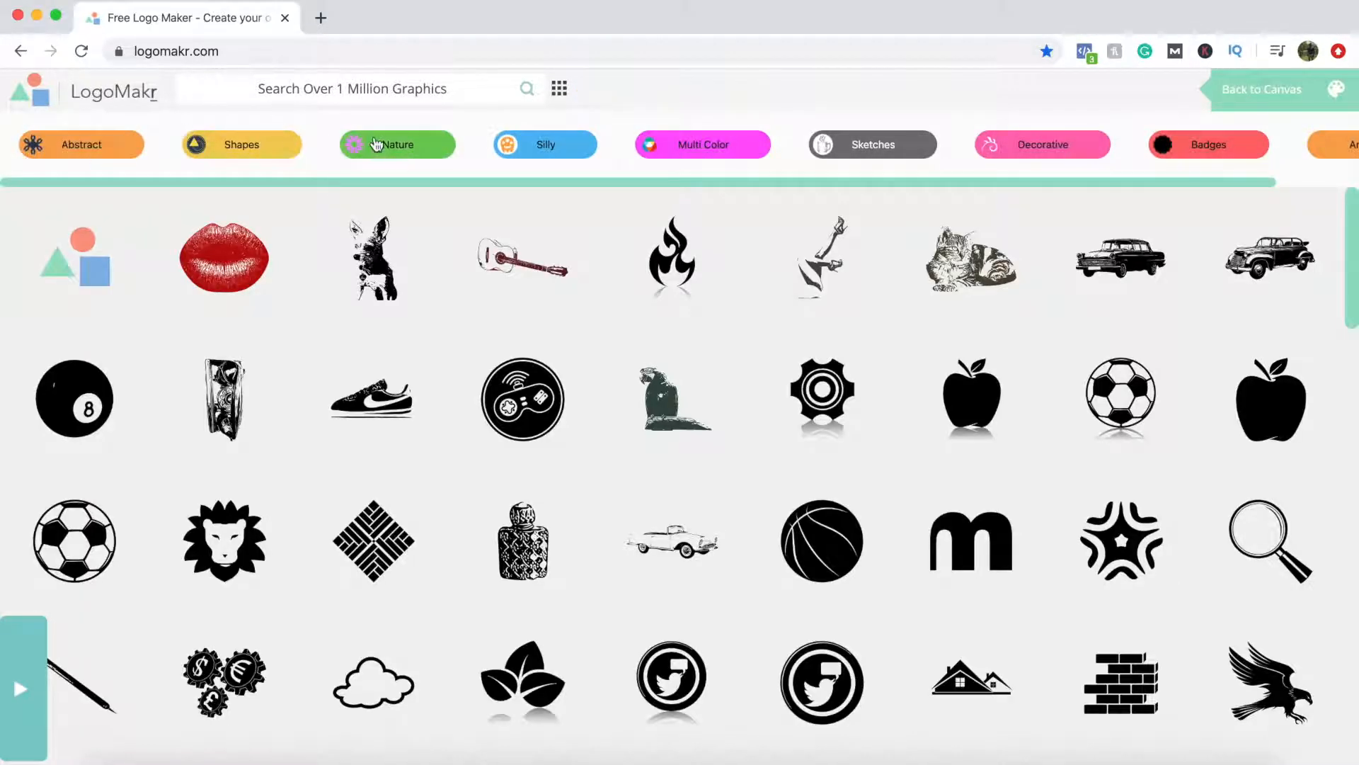
{"action": "left_click", "coordinate": [694, 143]}
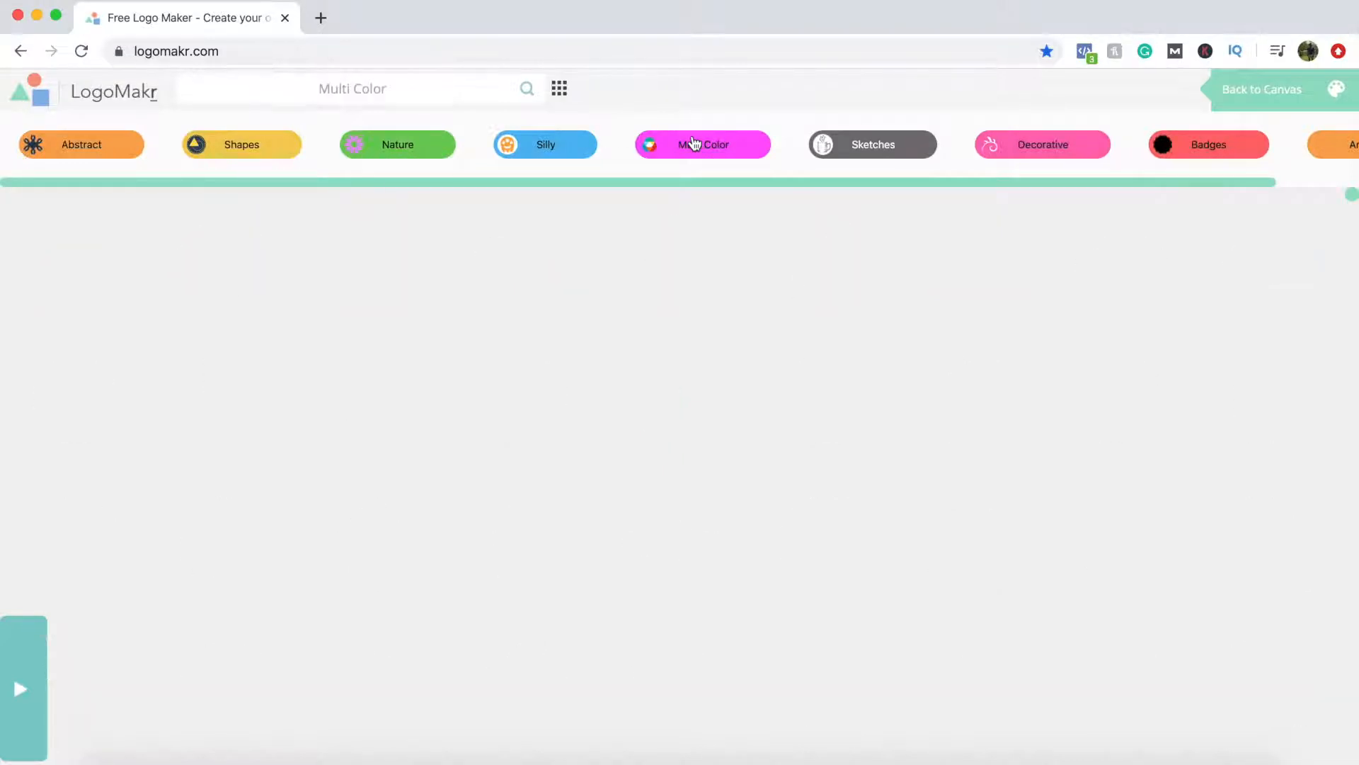
{"action": "left_click", "coordinate": [896, 150]}
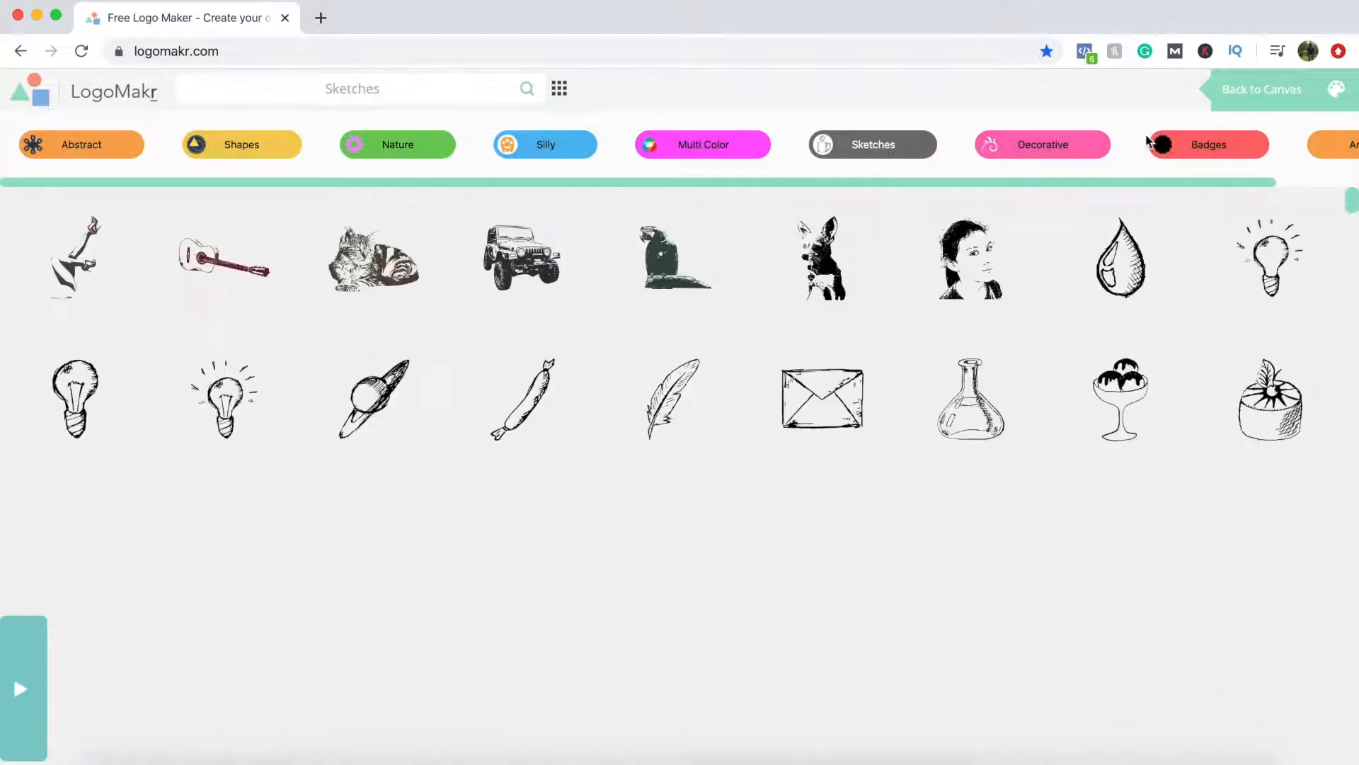
{"action": "left_click", "coordinate": [1201, 145]}
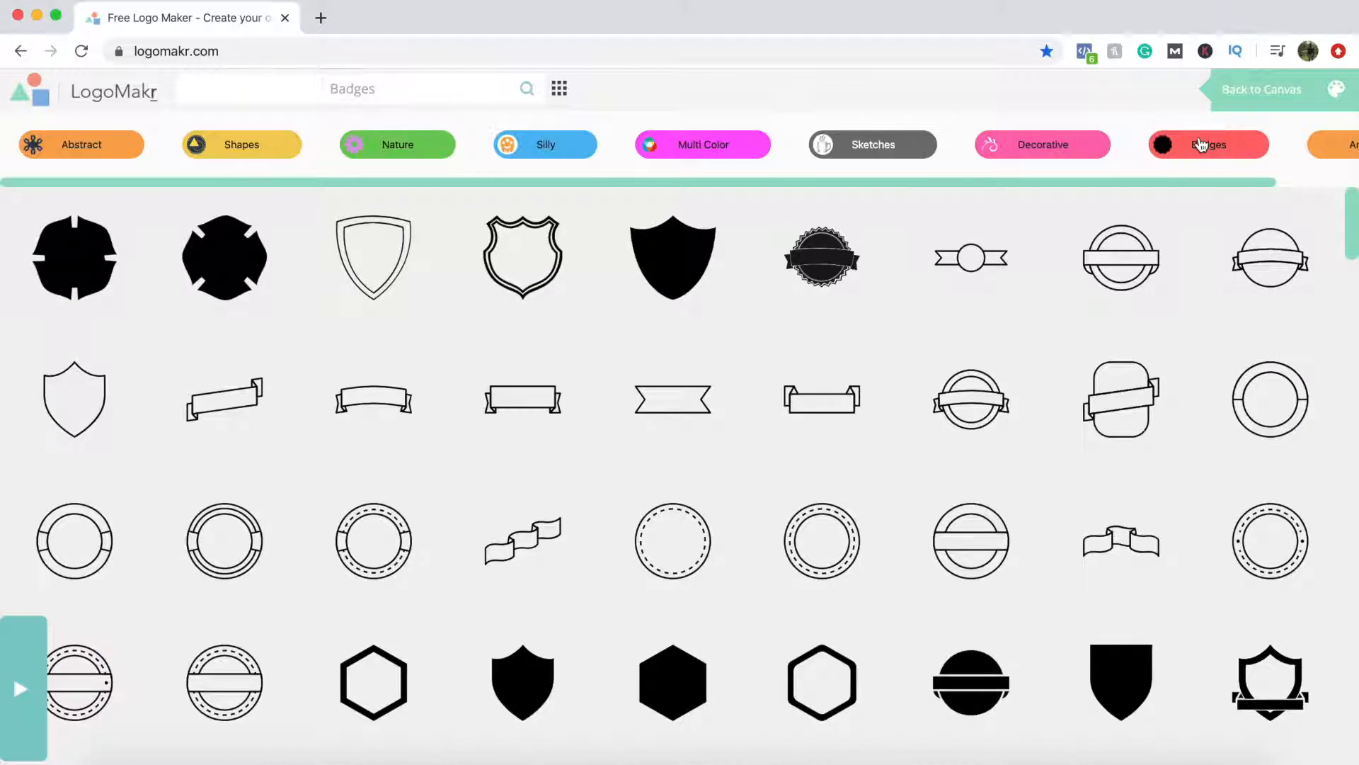
Step: Search the graphics for kettlebell, add the solid black rounded one, and move it toward the left side of the canvas
{"action": "left_click", "coordinate": [559, 88]}
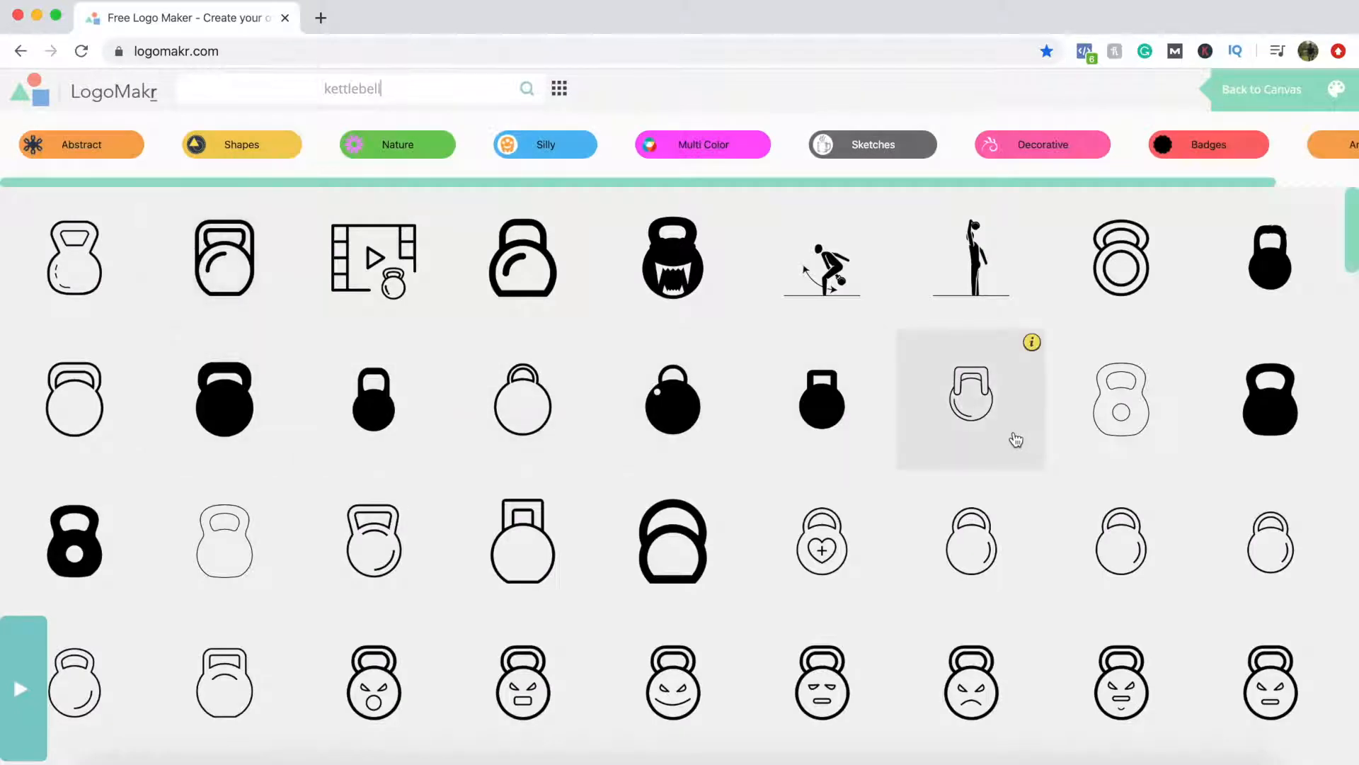
{"action": "left_click", "coordinate": [222, 422]}
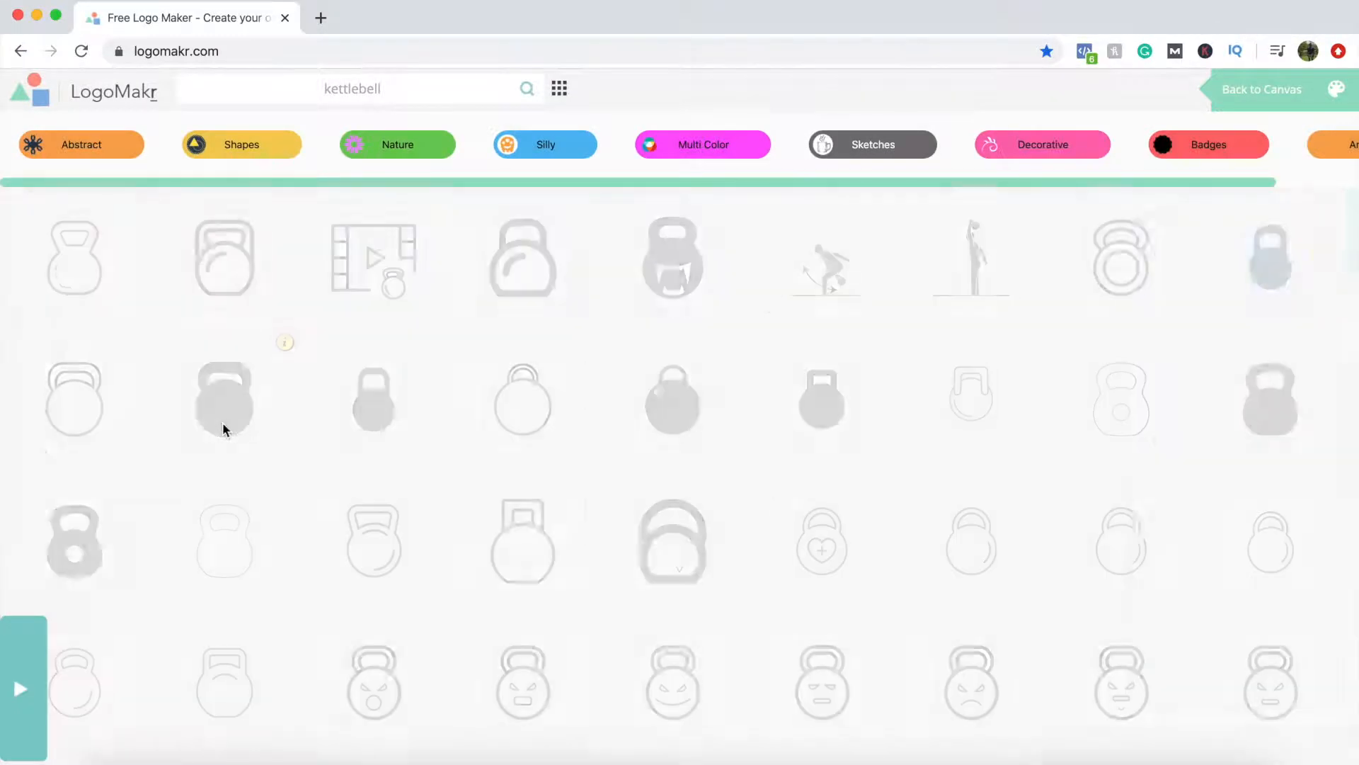
{"action": "left_click_drag", "start_coordinate": [621, 386], "coordinate": [284, 371]}
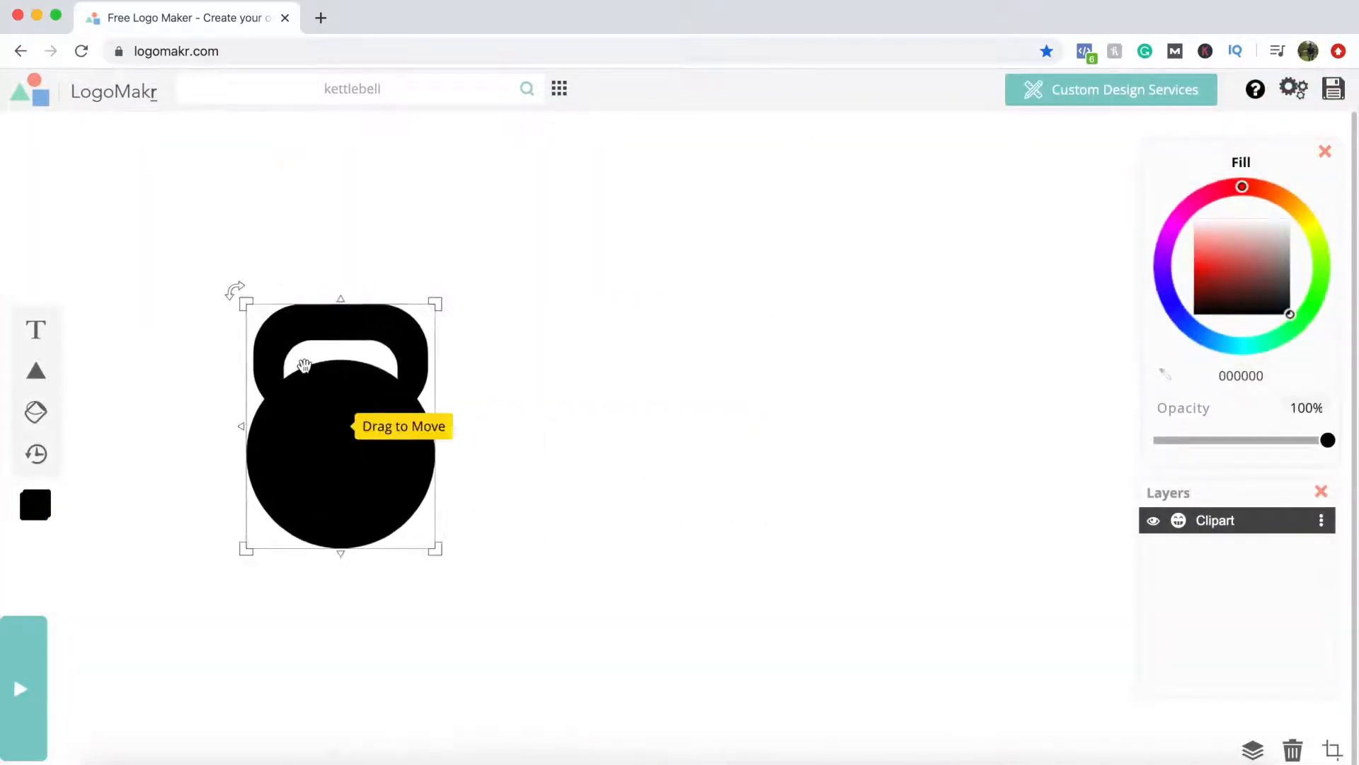
Step: Shrink the kettlebell graphic and fill it with orange ff9200
{"action": "left_click_drag", "start_coordinate": [435, 303], "coordinate": [328, 422]}
{"action": "left_click_drag", "start_coordinate": [1243, 187], "coordinate": [1288, 201]}
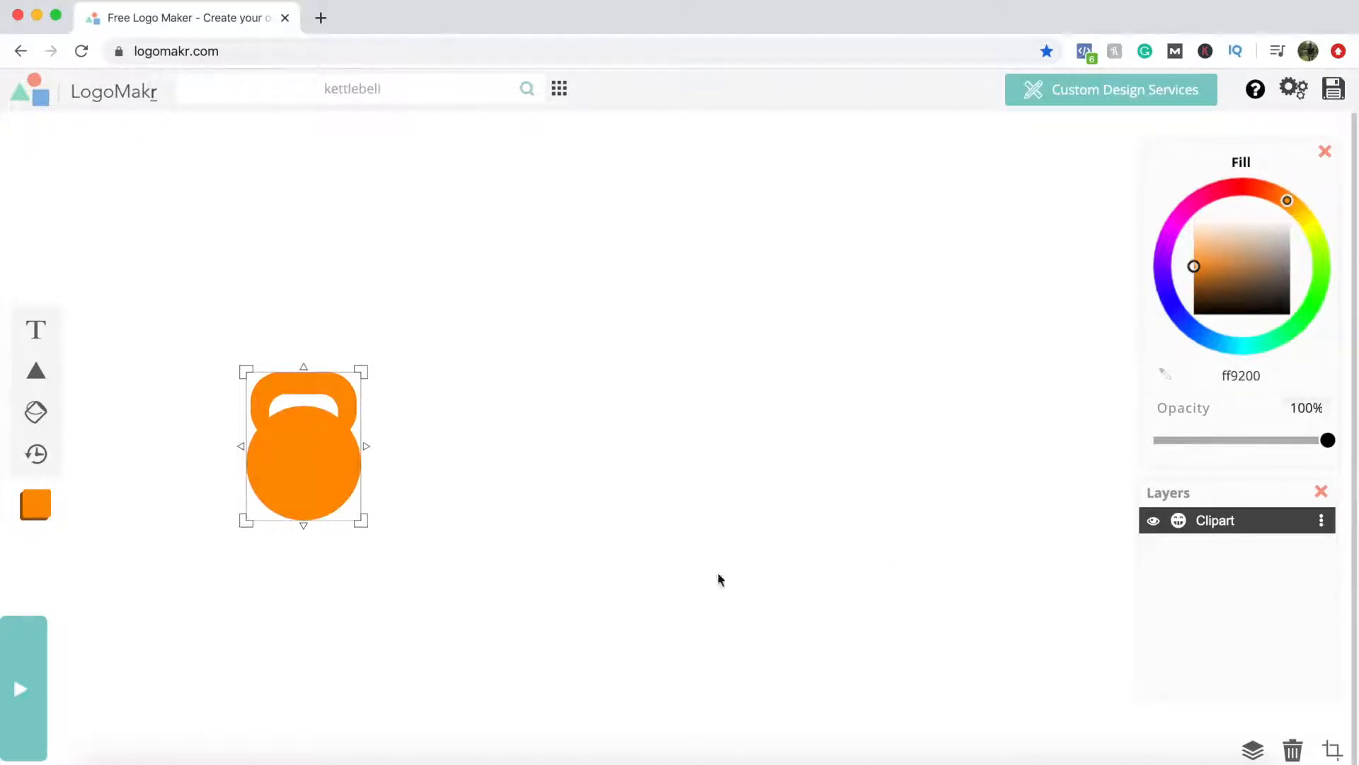
{"action": "left_click", "coordinate": [520, 434]}
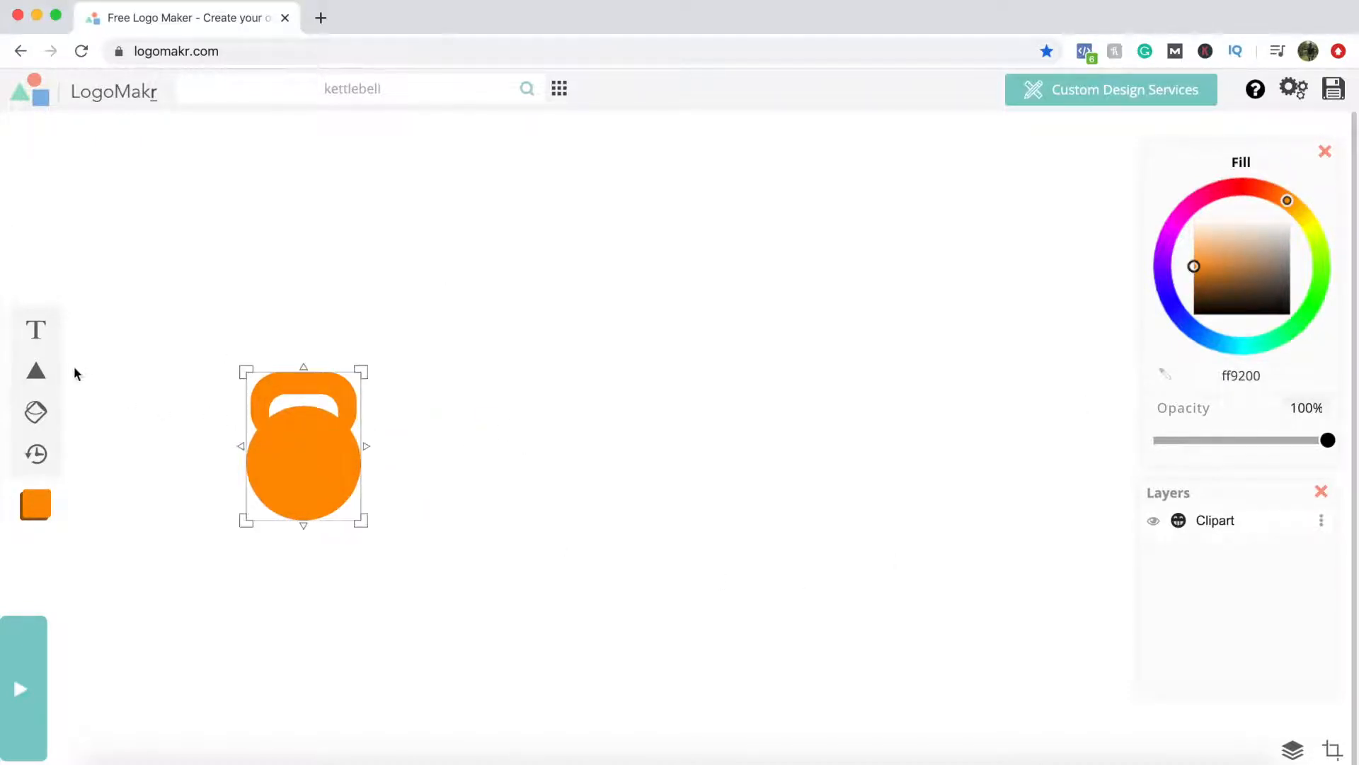
Step: Add a text object reading "Elite Fitness" to the canvas
{"action": "left_click", "coordinate": [35, 330]}
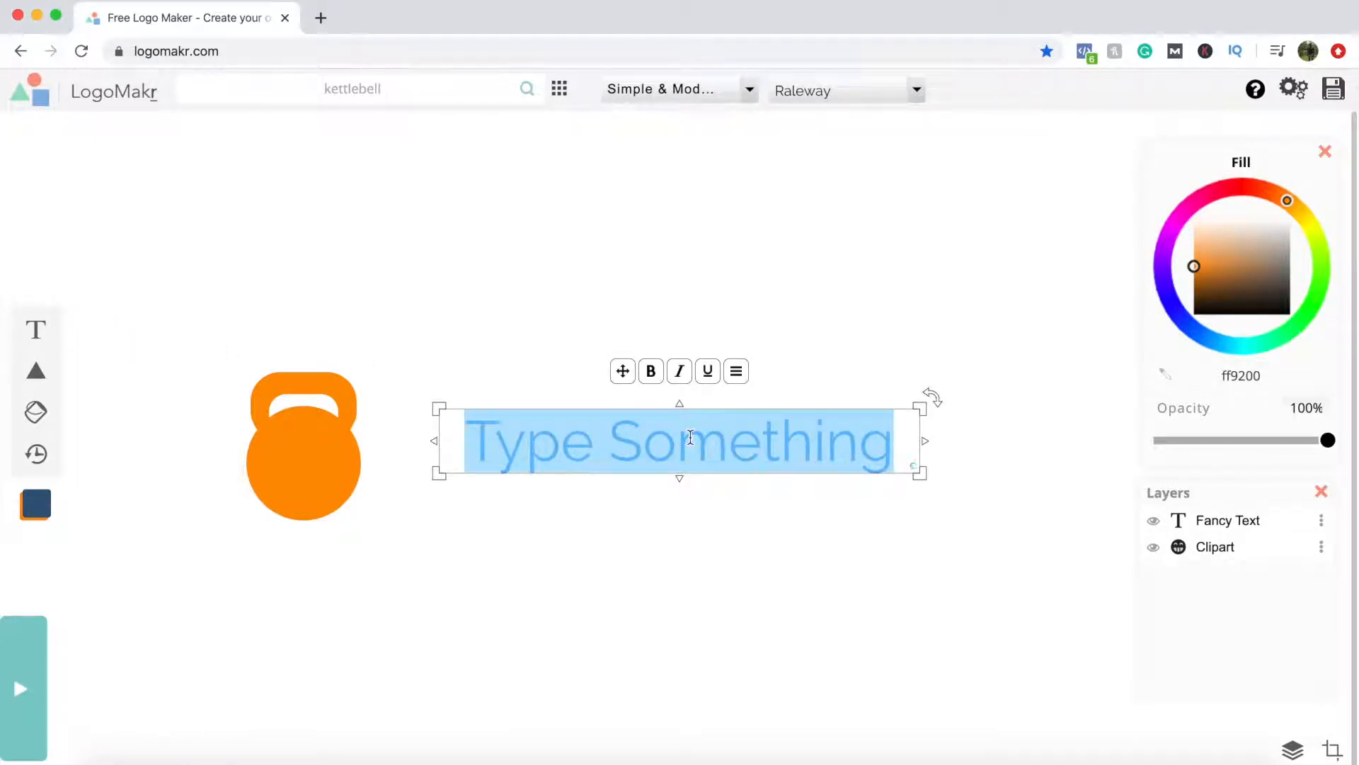
{"action": "type", "text": "E"}
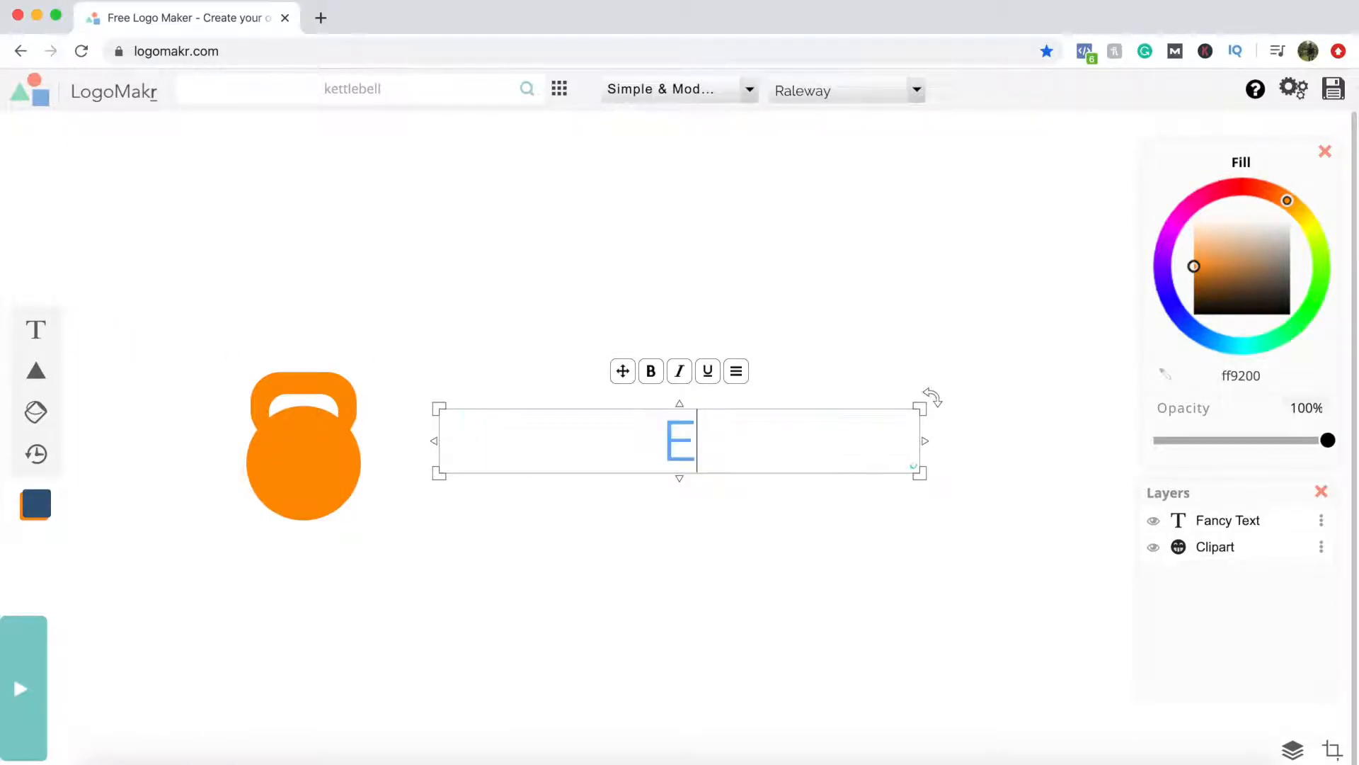
{"action": "type", "text": "lite F"}
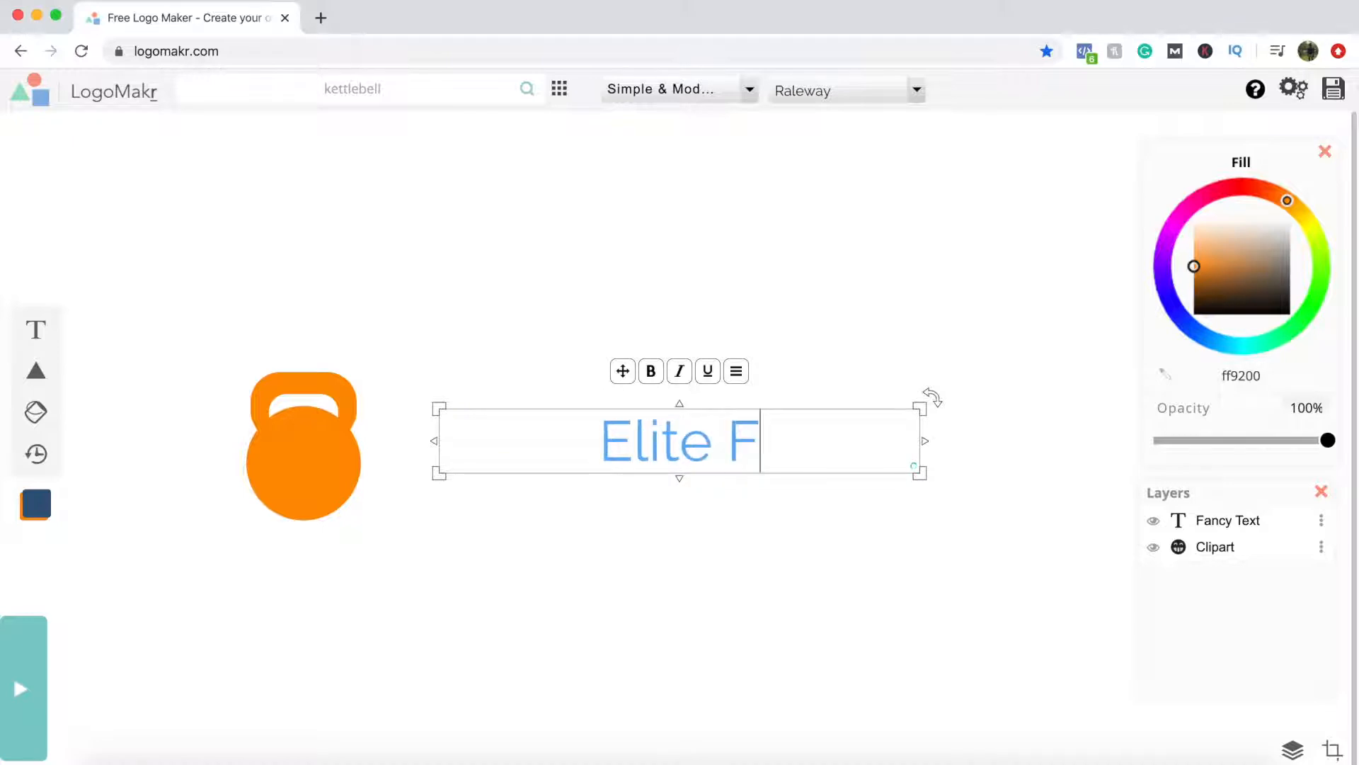
{"action": "type", "text": "itness"}
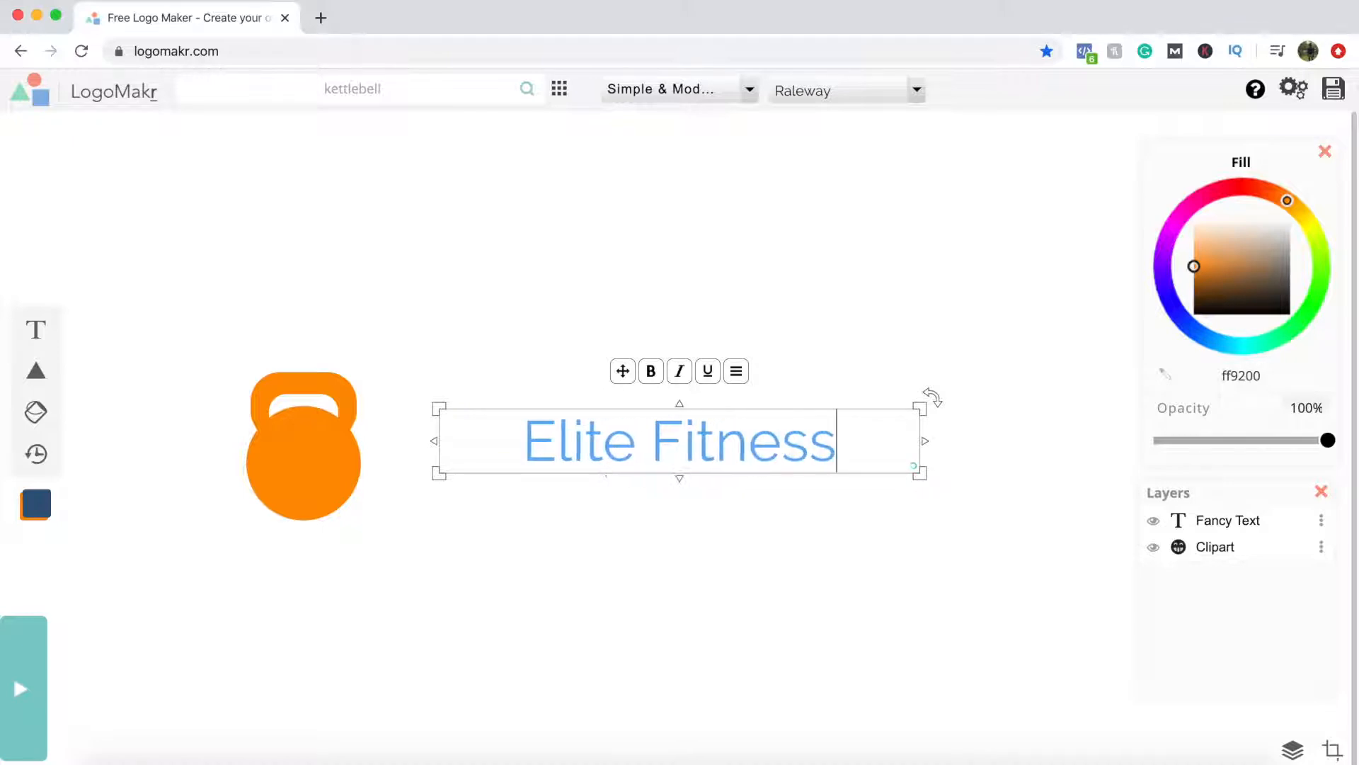
Step: Enlarge the Elite Fitness text, narrow its box, and place it directly to the right of the kettlebell
{"action": "left_click_drag", "start_coordinate": [917, 405], "coordinate": [998, 363]}
{"action": "left_click_drag", "start_coordinate": [1004, 418], "coordinate": [987, 418]}
{"action": "left_click_drag", "start_coordinate": [819, 410], "coordinate": [768, 446]}
{"action": "left_click_drag", "start_coordinate": [936, 395], "coordinate": [880, 407]}
{"action": "left_click_drag", "start_coordinate": [727, 453], "coordinate": [676, 458]}
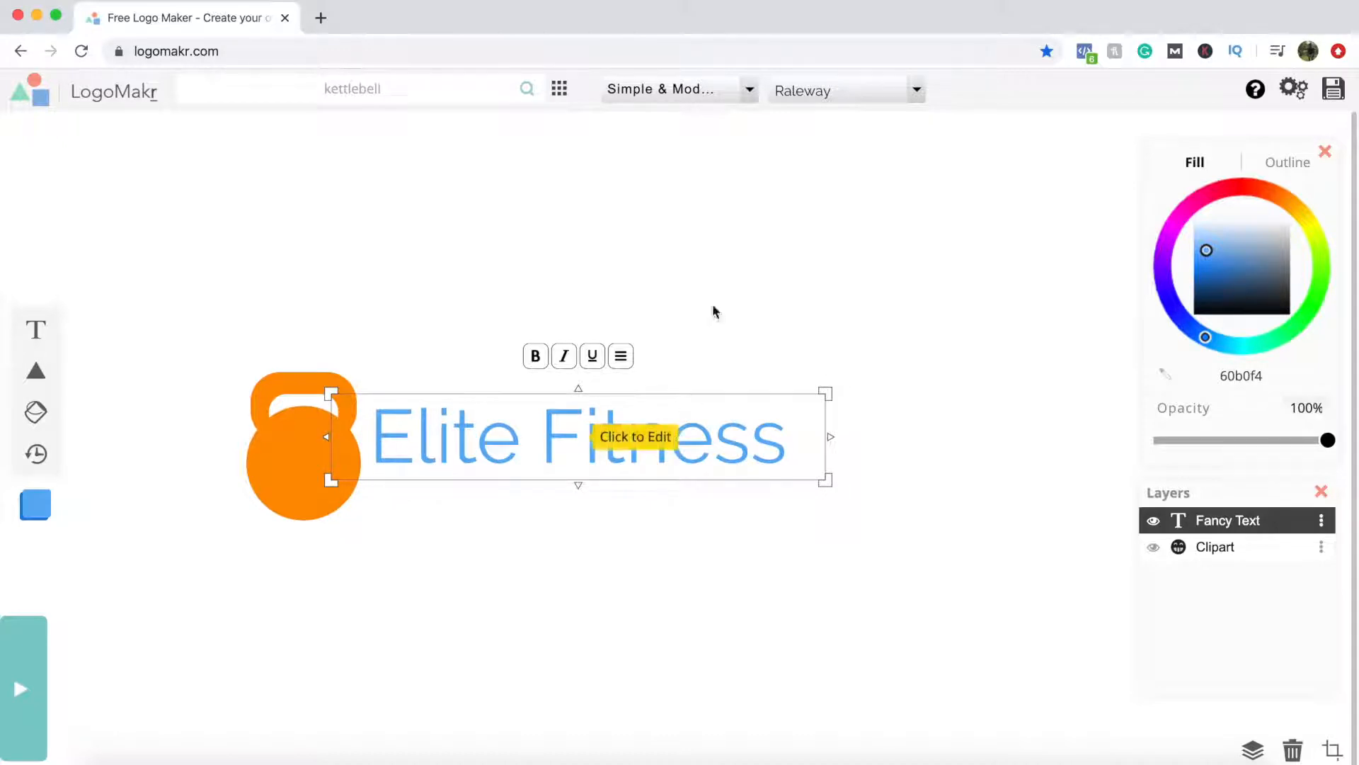
Step: Set the Elite Fitness text's font to Fugaz One from the Decorative category
{"action": "left_click", "coordinate": [749, 93]}
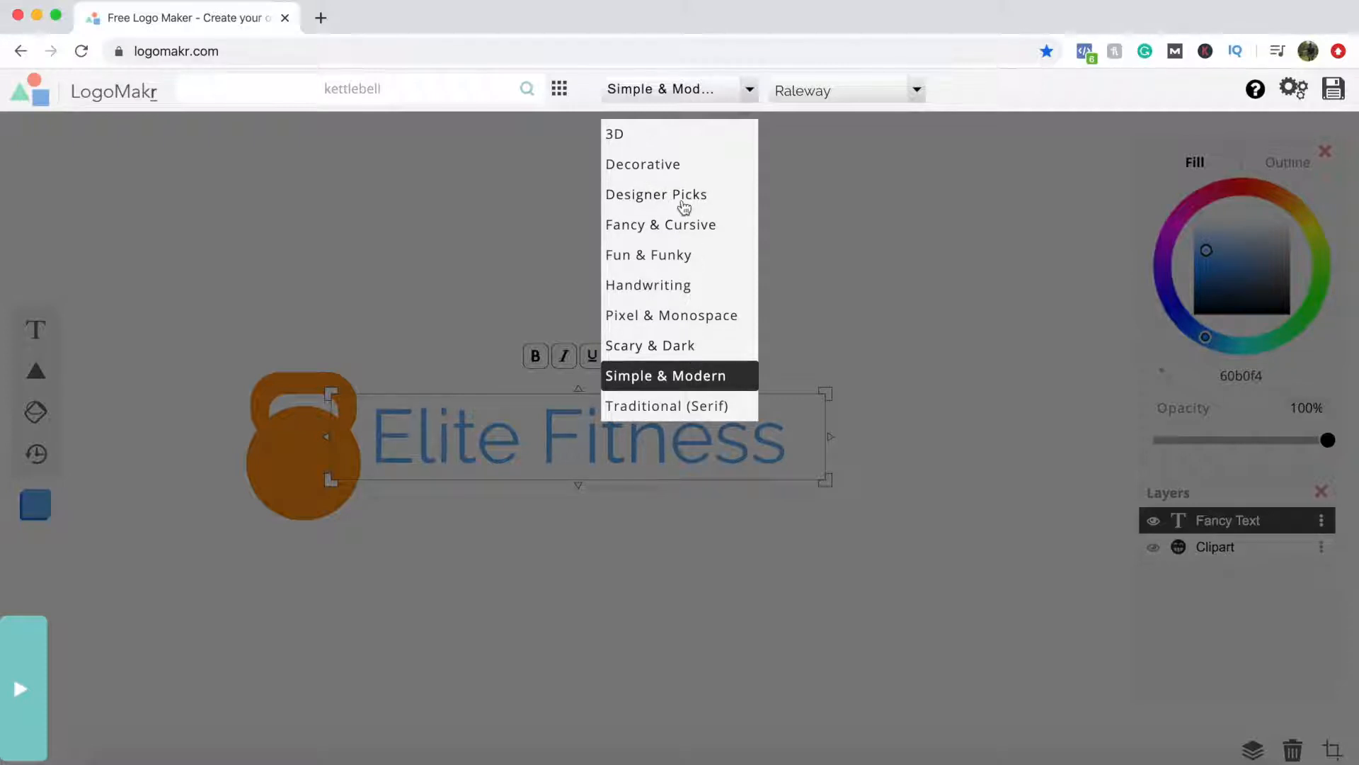
{"action": "left_click", "coordinate": [650, 170]}
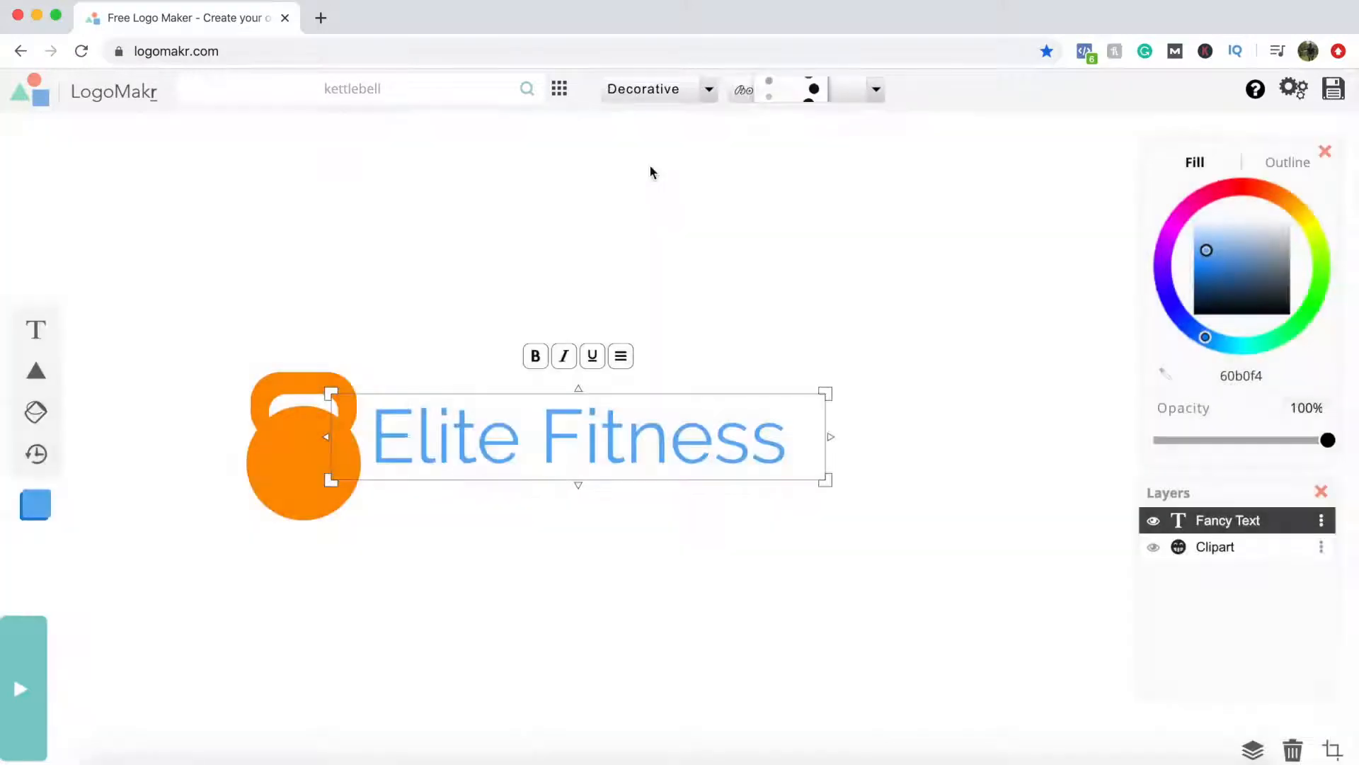
{"action": "left_click", "coordinate": [877, 92]}
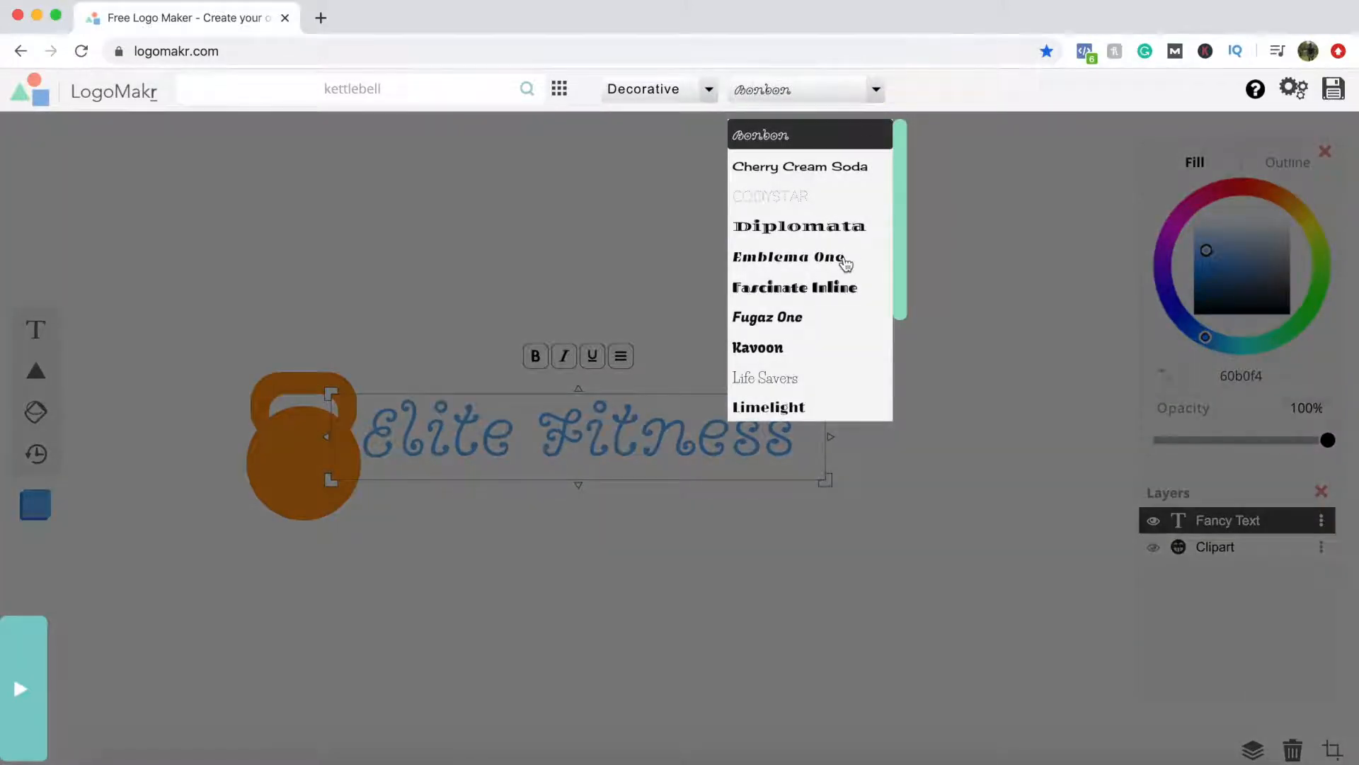
{"action": "scroll", "coordinate": [846, 264], "scroll_direction": "down", "scroll_amount": 1}
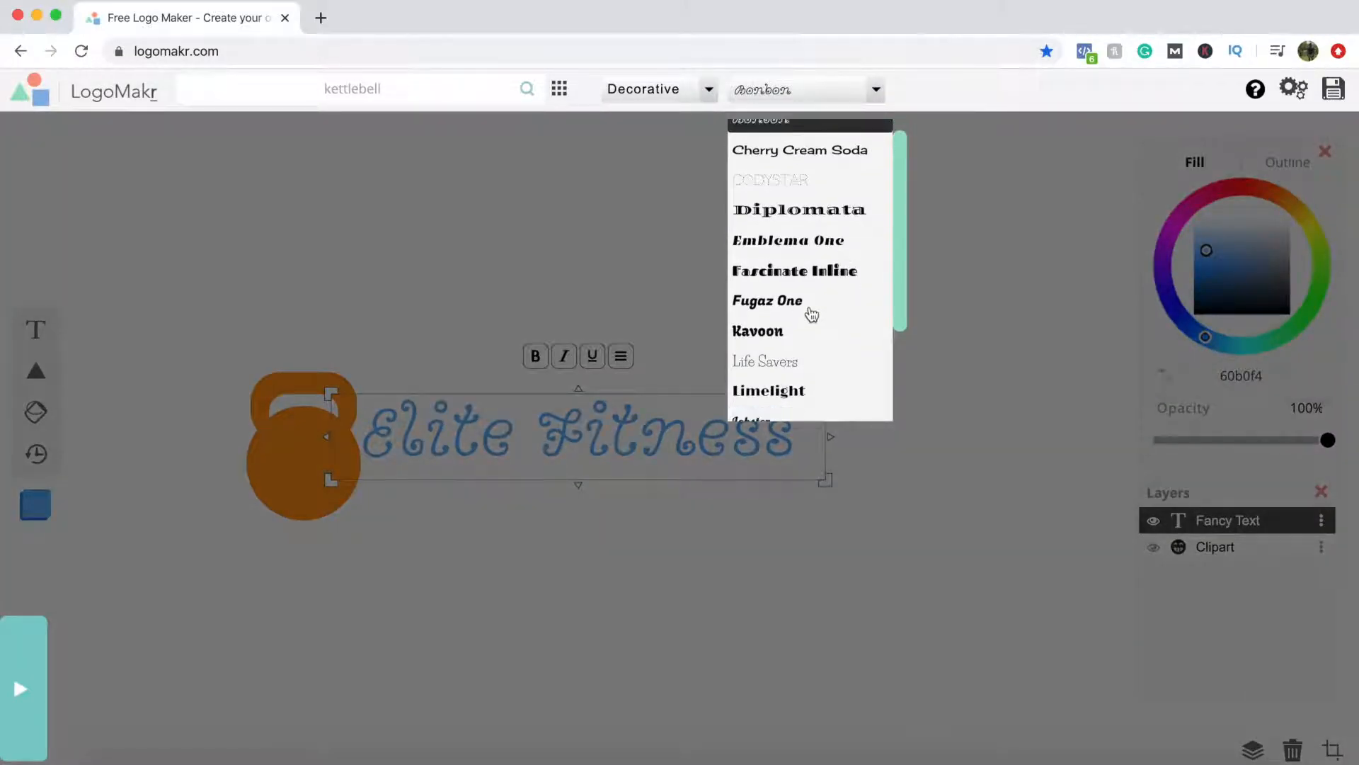
{"action": "left_click", "coordinate": [813, 301]}
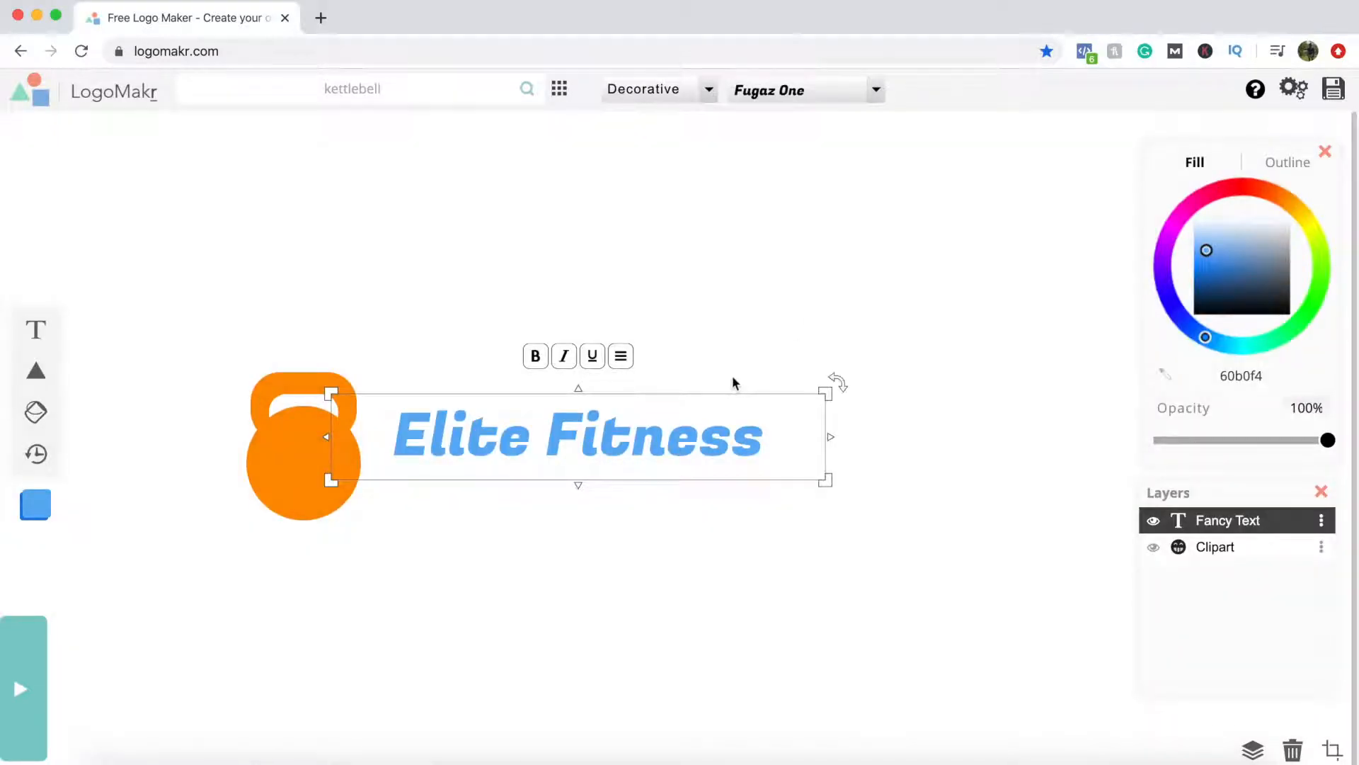
Step: Enlarge the Elite Fitness text to about 106 px high and fit its narrowed box against the kettlebell's right edge
{"action": "left_click_drag", "start_coordinate": [826, 395], "coordinate": [846, 382]}
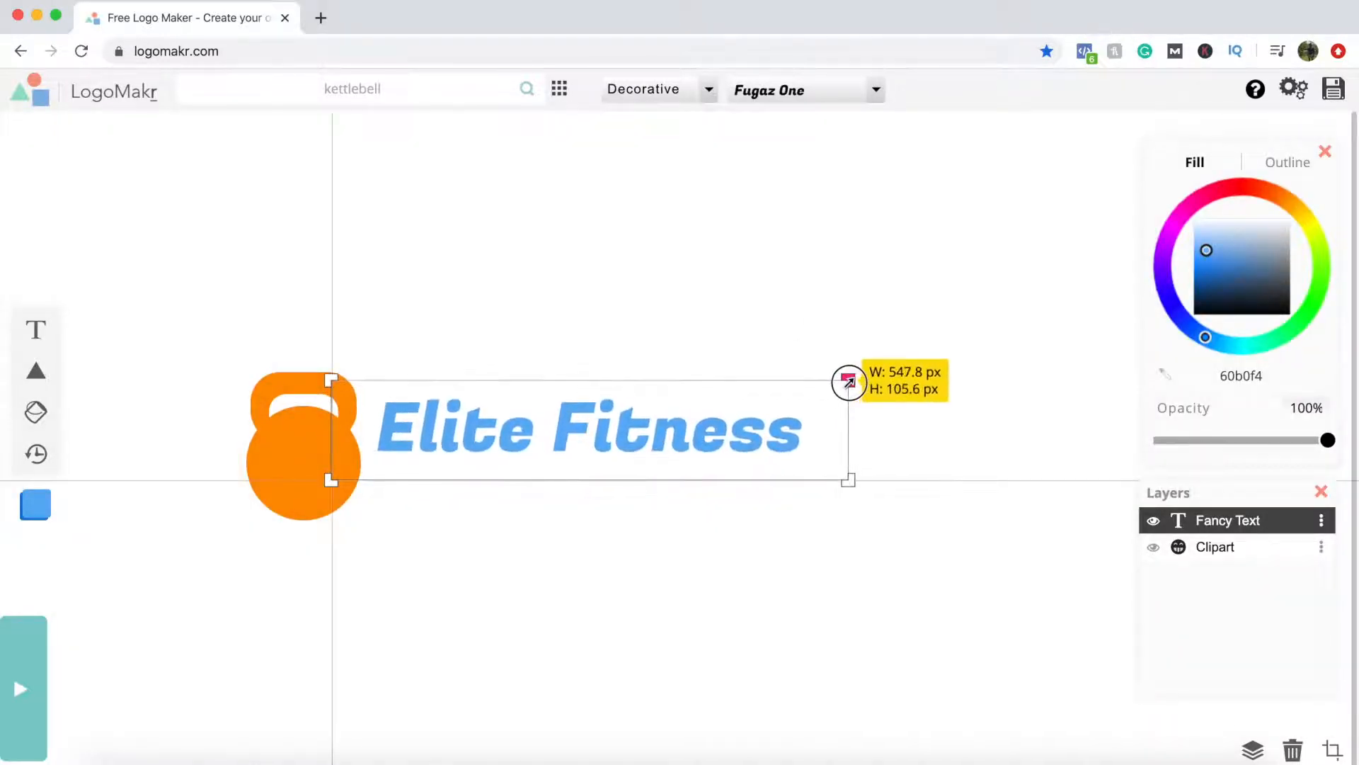
{"action": "left_click_drag", "start_coordinate": [688, 429], "coordinate": [676, 447]}
{"action": "left_click_drag", "start_coordinate": [834, 446], "coordinate": [750, 446]}
{"action": "left_click_drag", "start_coordinate": [680, 404], "coordinate": [729, 407]}
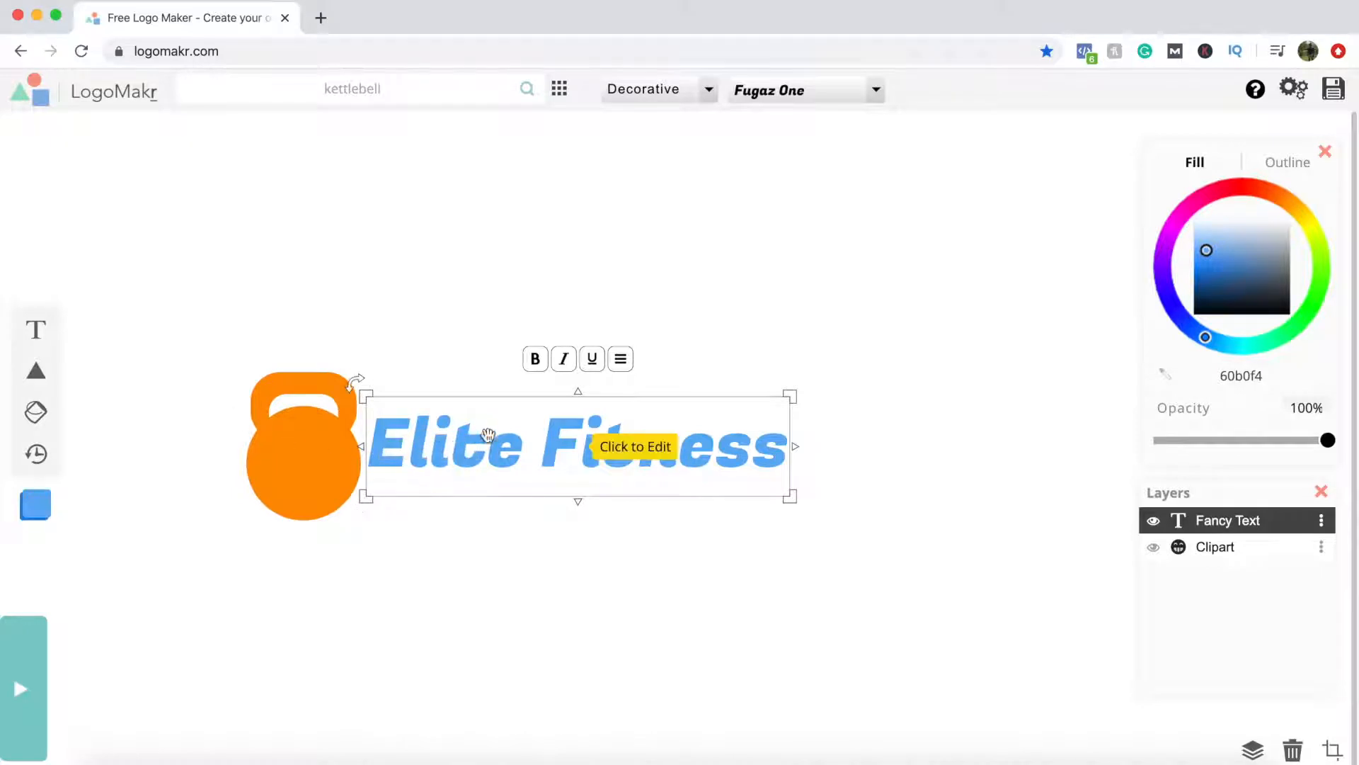
Step: Apply the kettlebell's orange fill ff9200 to the Elite Fitness text
{"action": "left_click", "coordinate": [326, 458]}
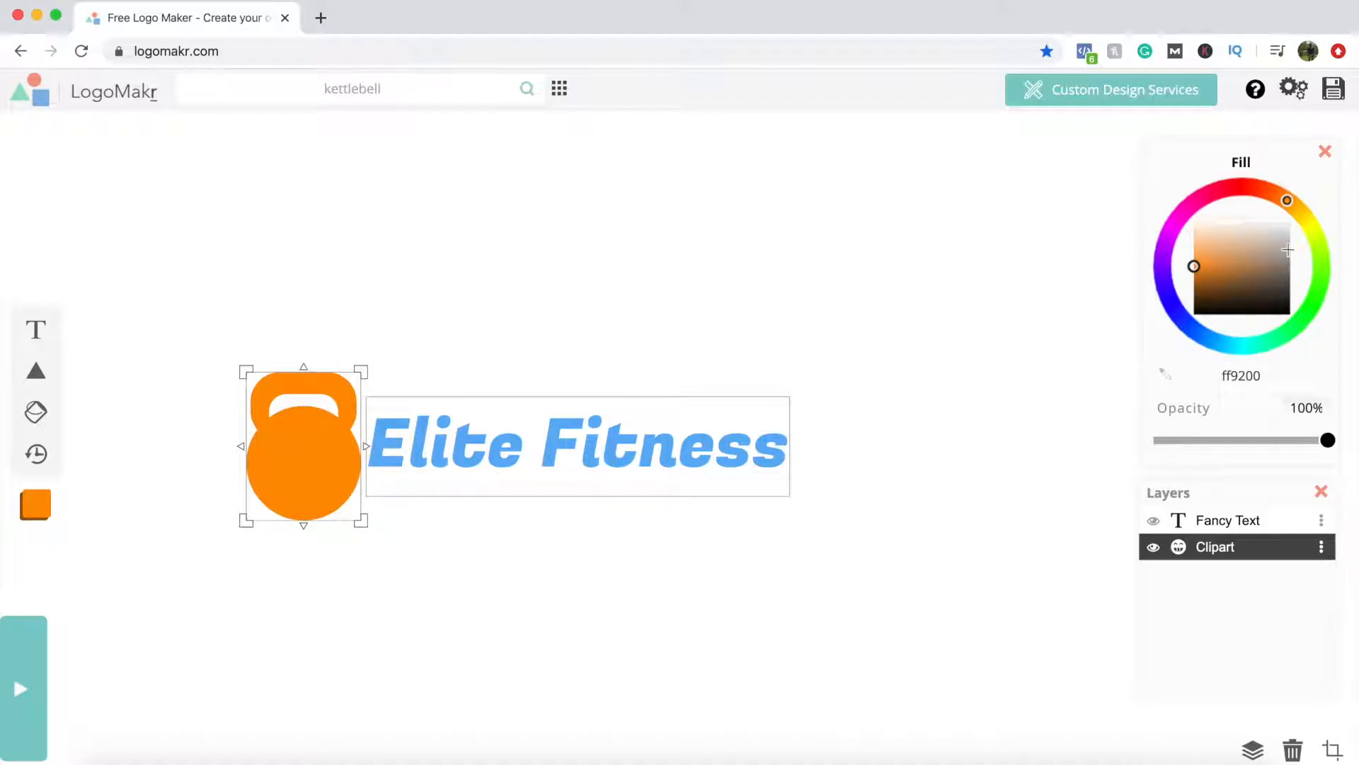
{"action": "left_click", "coordinate": [1241, 376]}
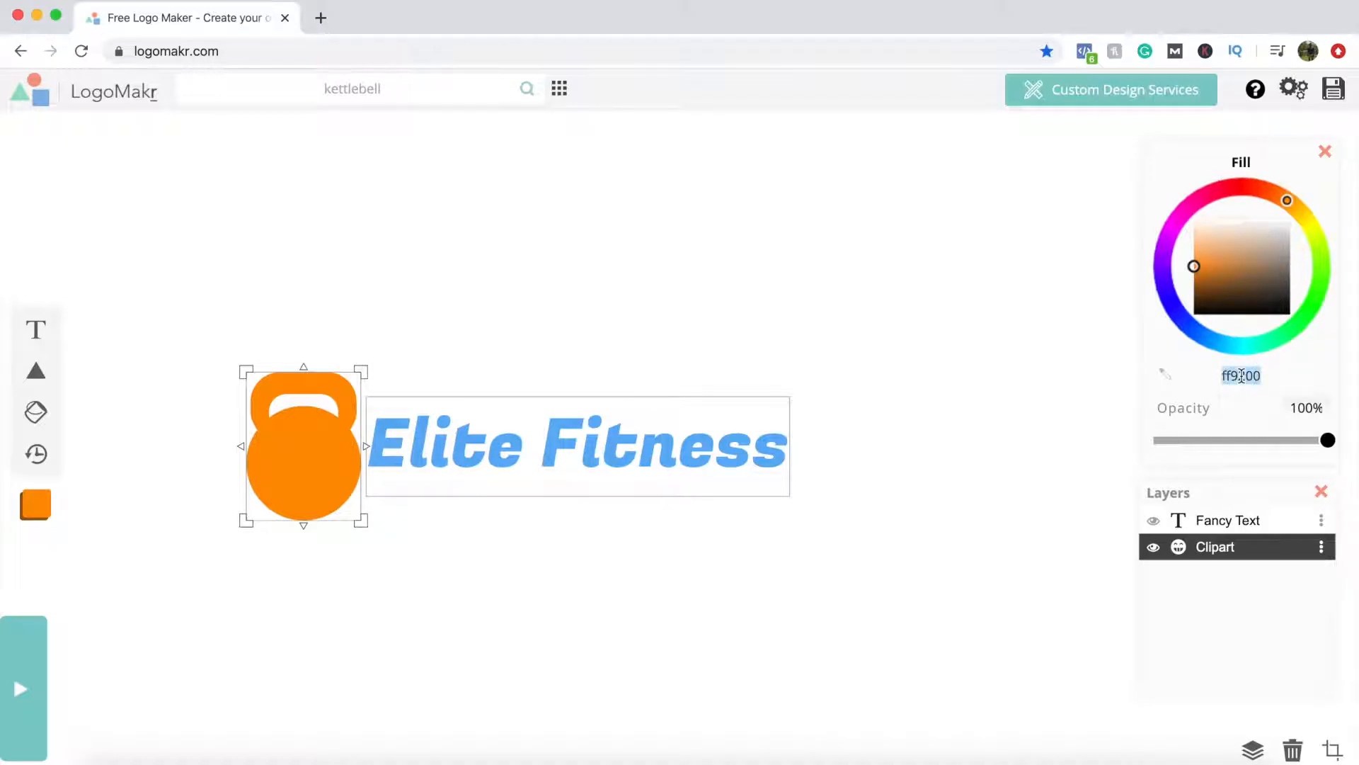
{"action": "type", "text": "60b0f4"}
{"action": "left_click", "coordinate": [616, 443]}
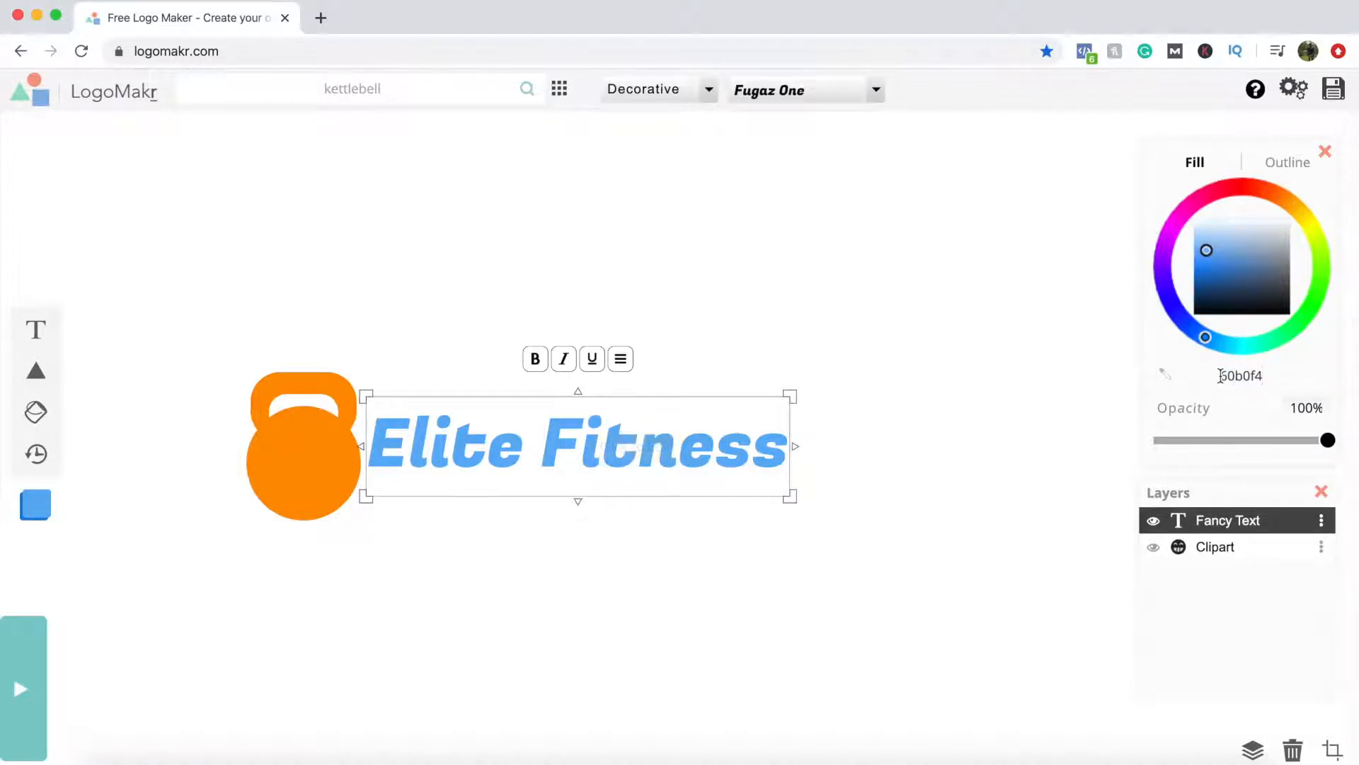
{"action": "left_click", "coordinate": [1219, 376]}
{"action": "type", "text": "ff9200"}
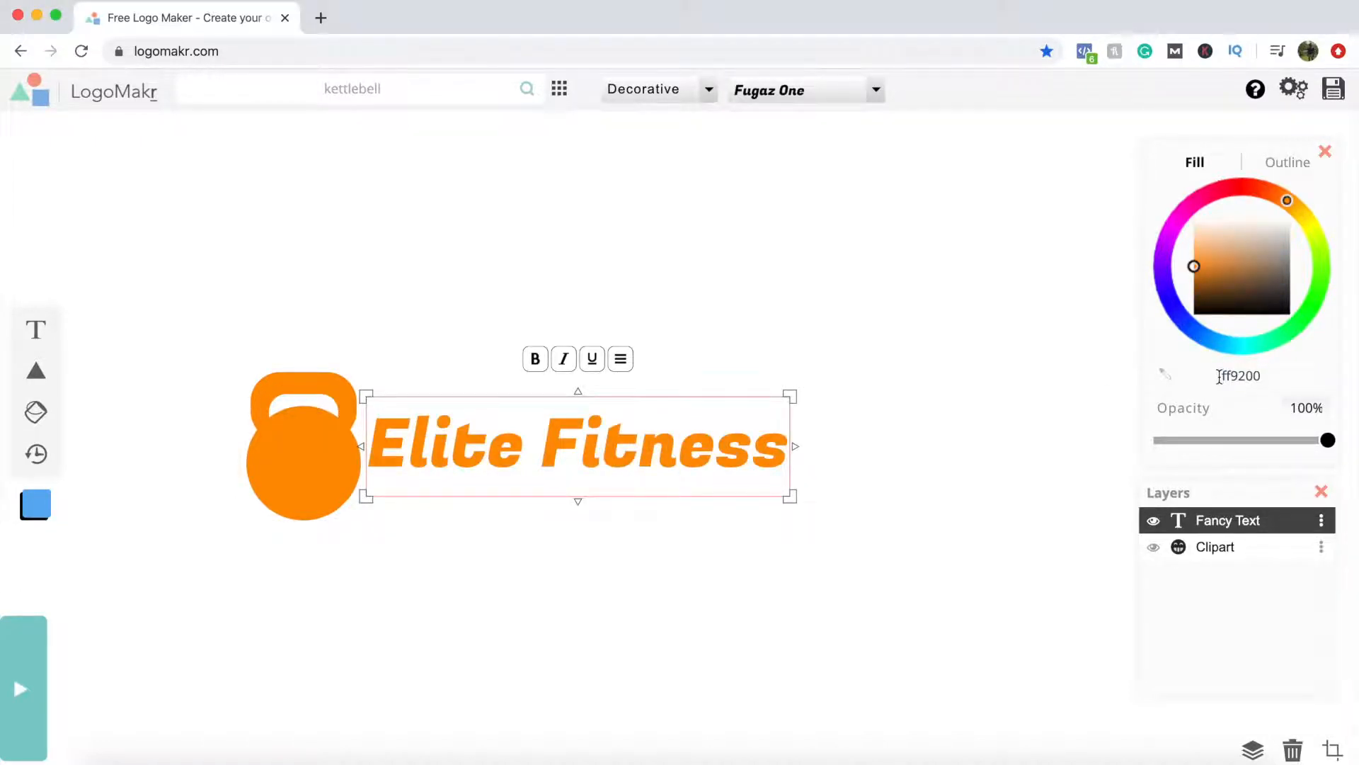
{"action": "left_click", "coordinate": [1070, 439]}
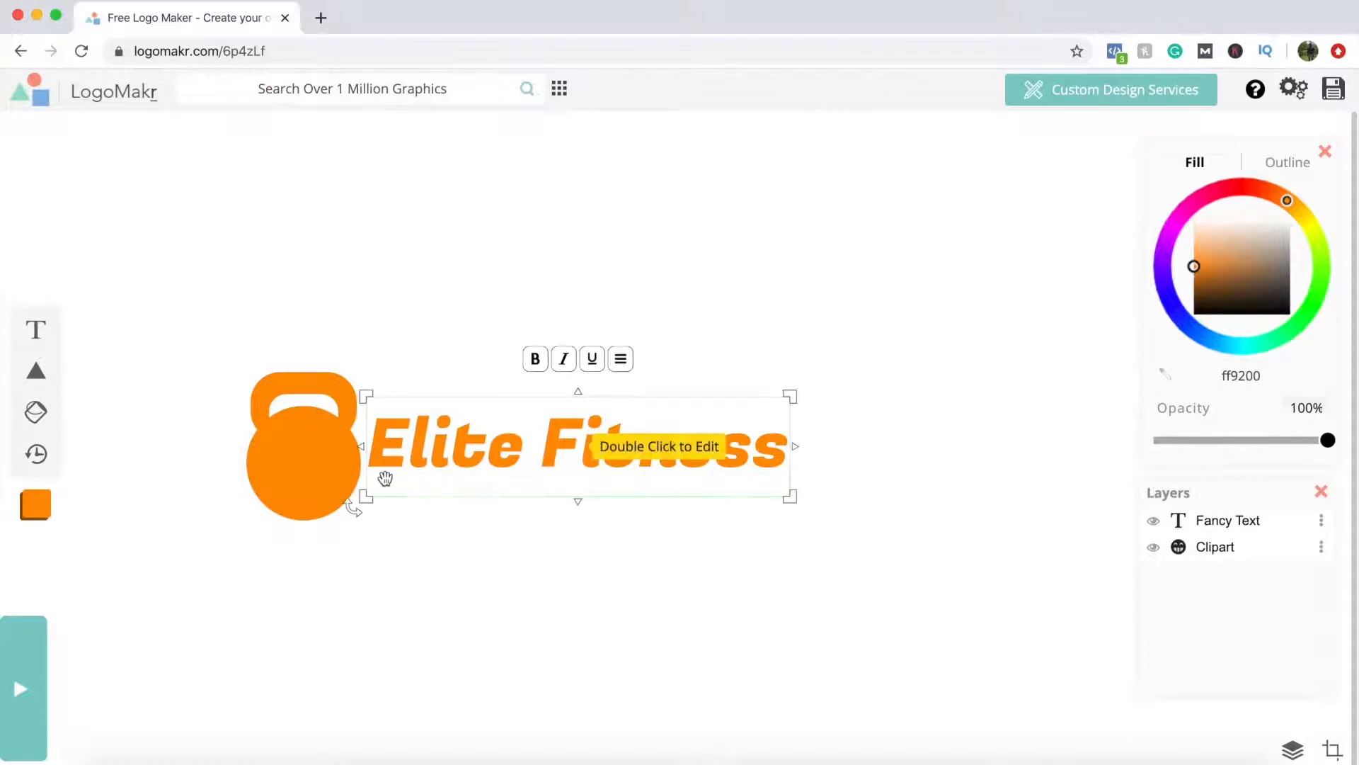
Step: Add a line segment and stretch it directly beneath the full width of the Elite Fitness text as an underline
{"action": "mouse_move", "coordinate": [39, 377]}
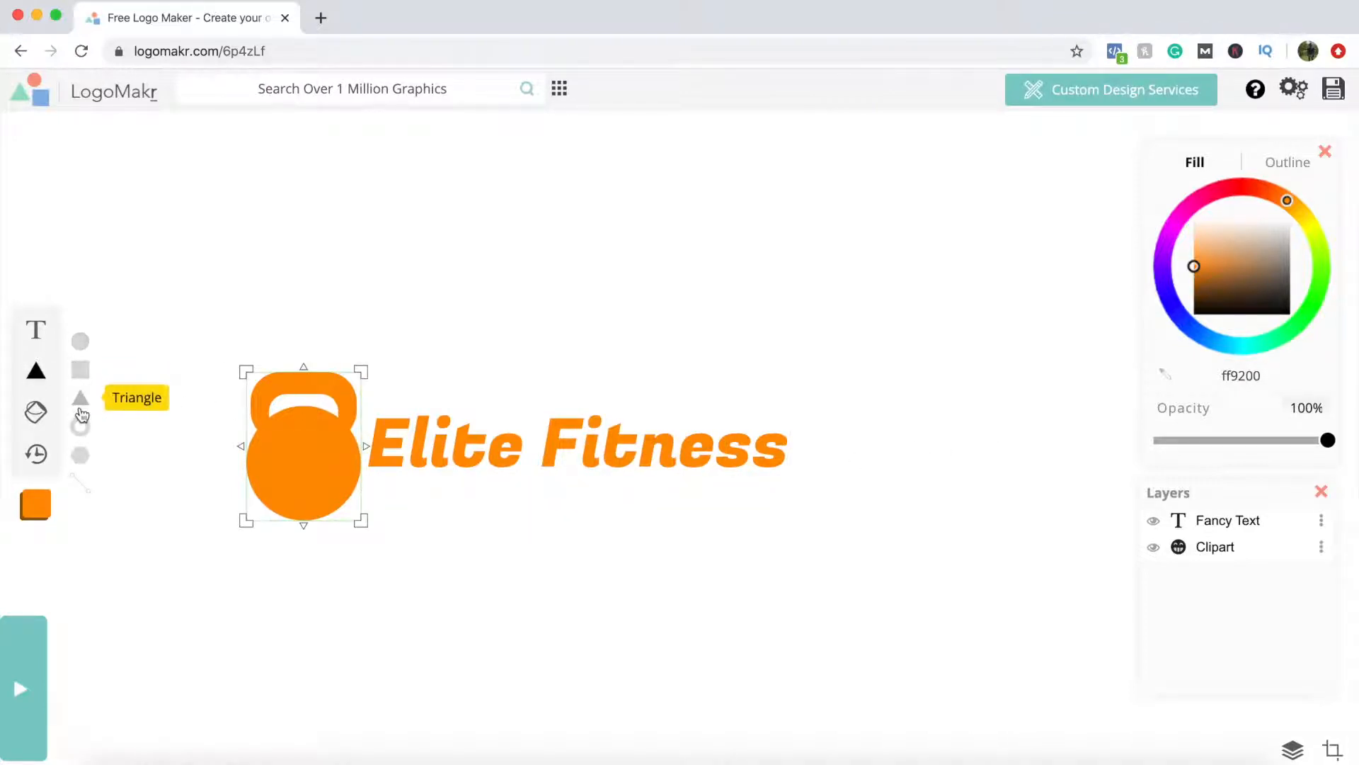
{"action": "left_click", "coordinate": [82, 484]}
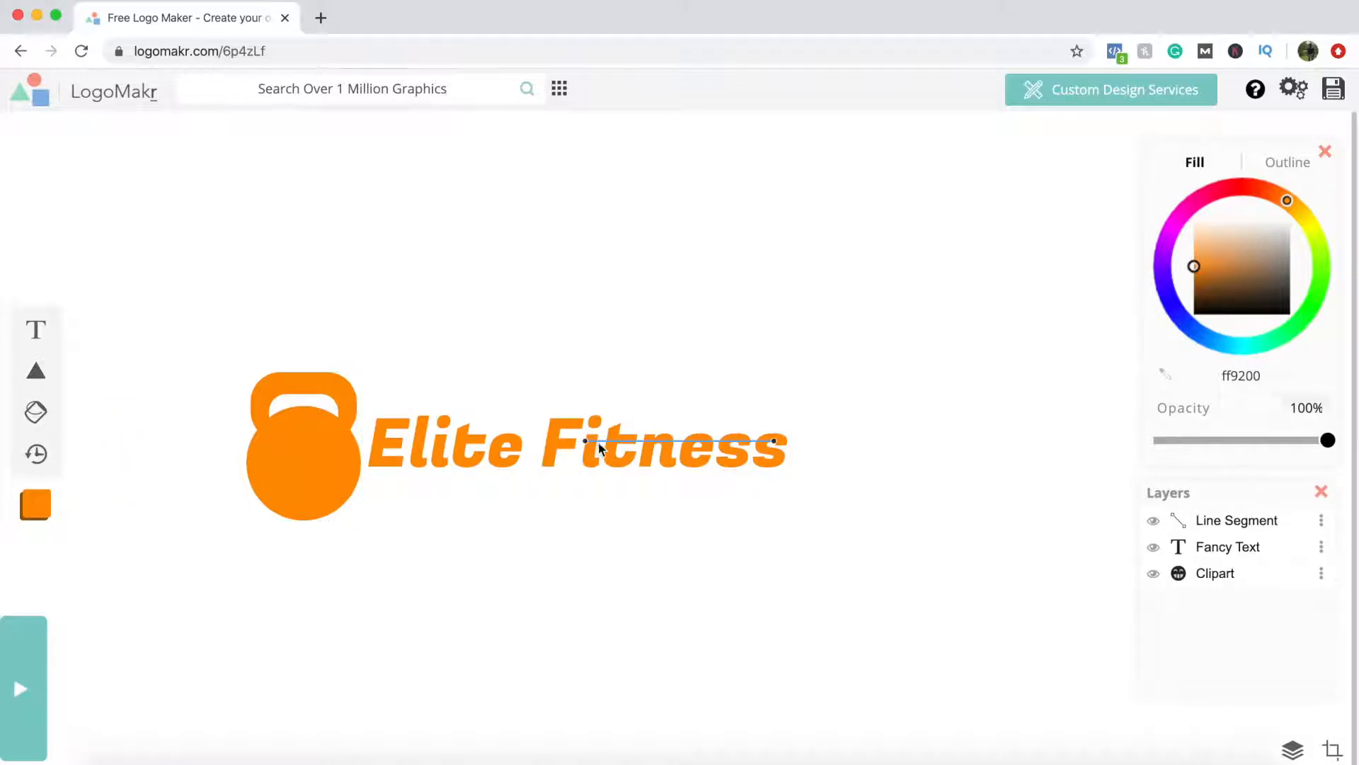
{"action": "left_click_drag", "start_coordinate": [605, 448], "coordinate": [383, 479]}
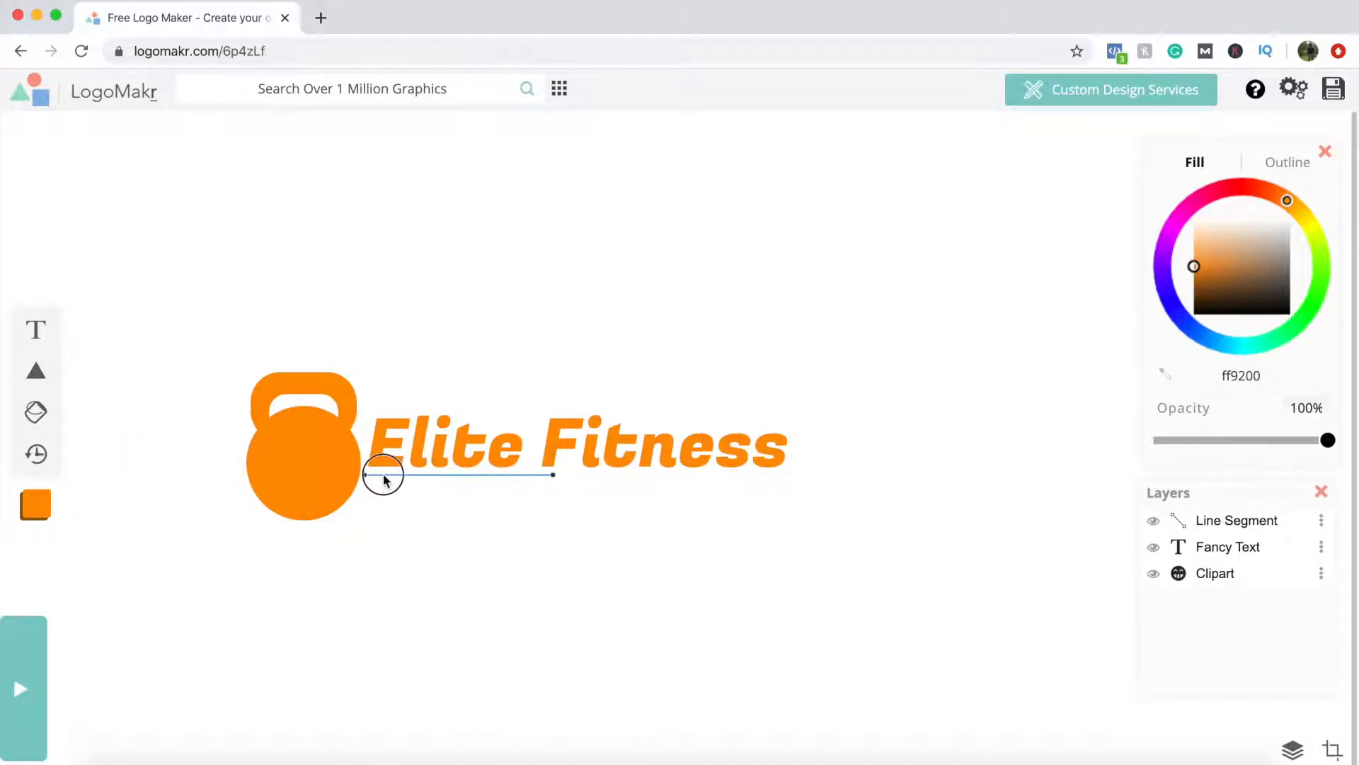
{"action": "left_click", "coordinate": [519, 479]}
{"action": "left_click_drag", "start_coordinate": [559, 476], "coordinate": [803, 482]}
{"action": "left_click_drag", "start_coordinate": [705, 487], "coordinate": [704, 478]}
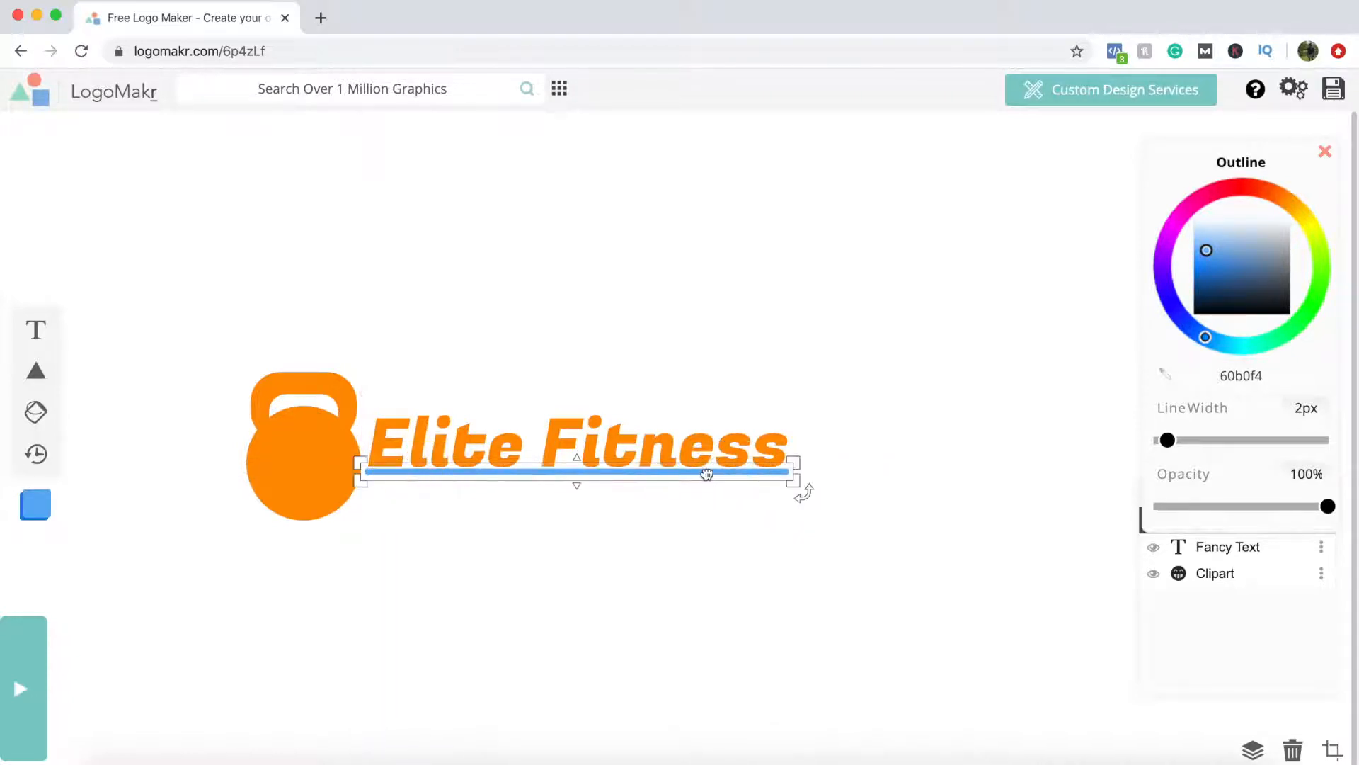
Step: Copy the text's colour code ff9200 and apply it as the underline's outline colour
{"action": "left_click", "coordinate": [641, 433]}
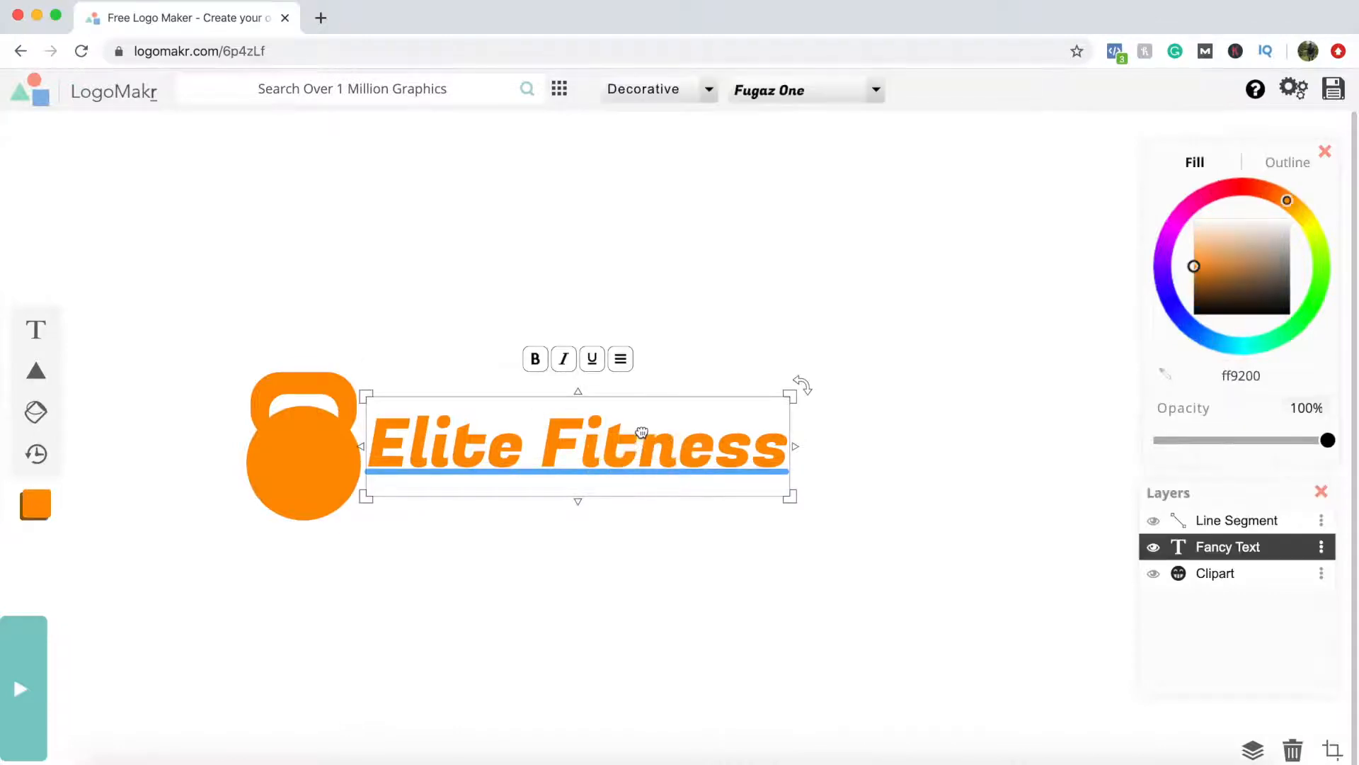
{"action": "left_click", "coordinate": [1238, 369]}
{"action": "key", "text": "super+c"}
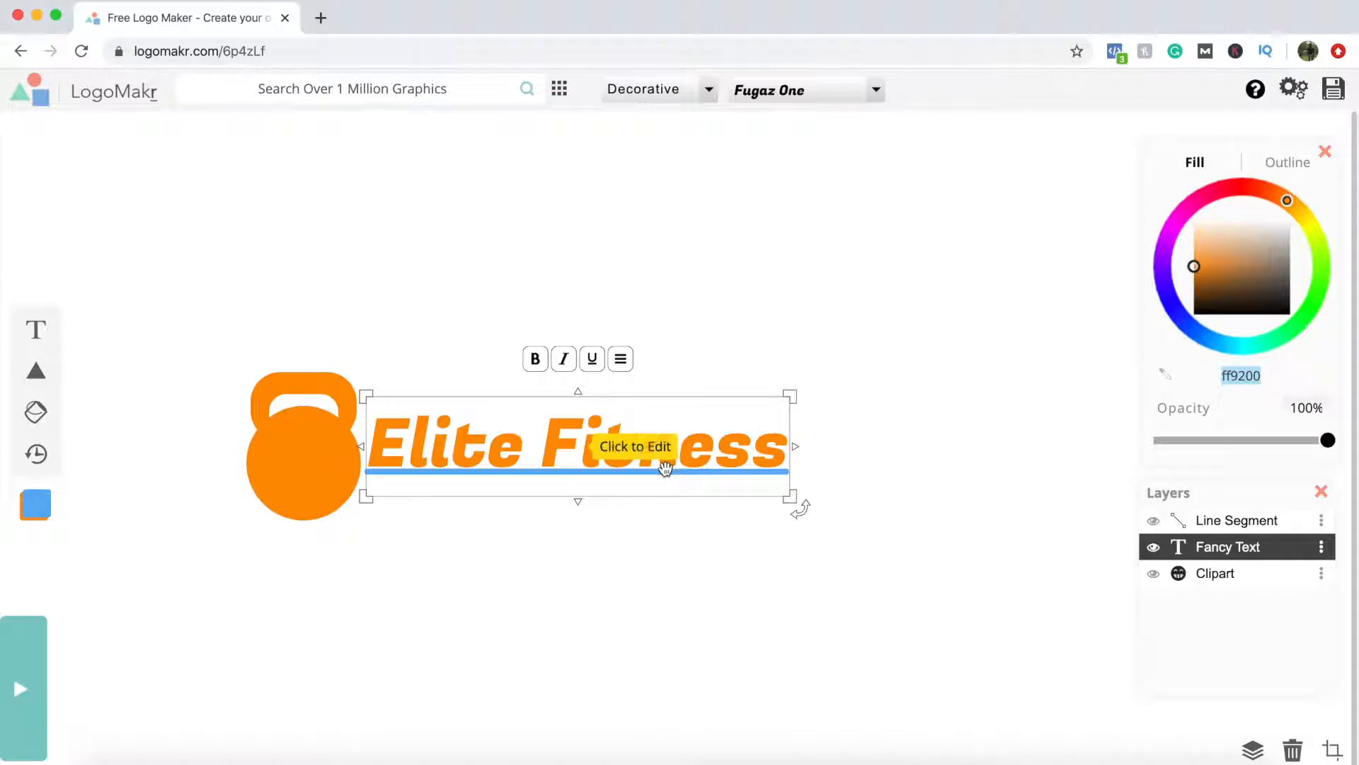
{"action": "left_click", "coordinate": [790, 473]}
{"action": "left_click", "coordinate": [1244, 375]}
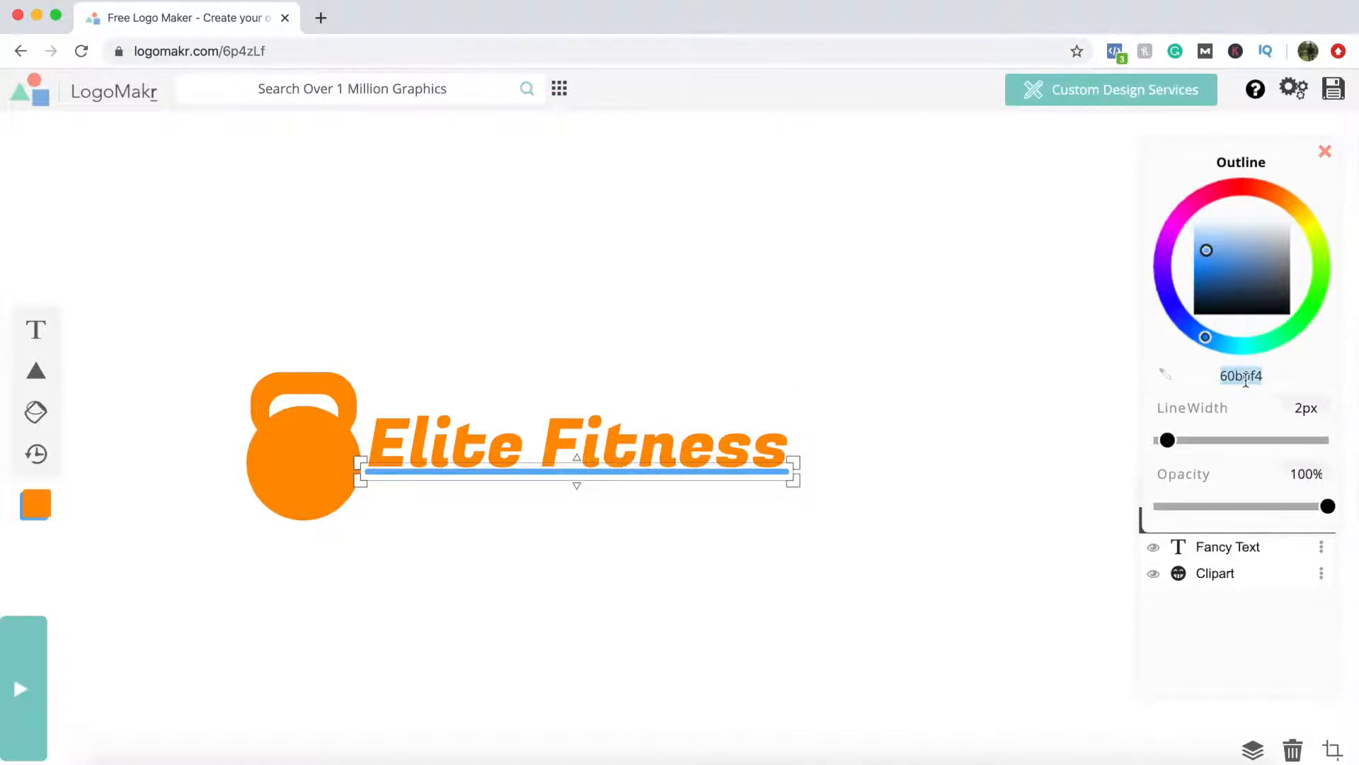
{"action": "key", "text": "super+v"}
{"action": "left_click", "coordinate": [1048, 478]}
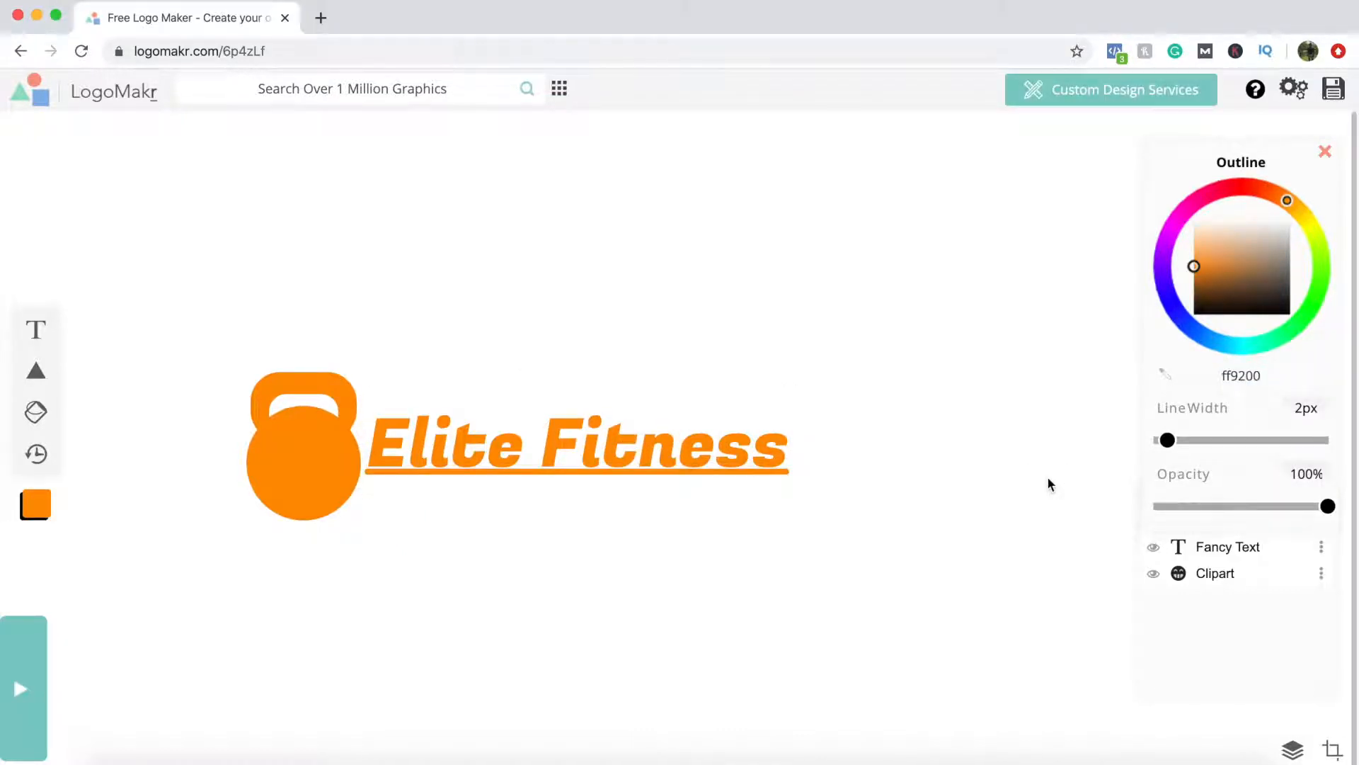
Step: Add a text line reading STRENGHT & CONDITIONING below the Elite Fitness underline
{"action": "left_click", "coordinate": [772, 484]}
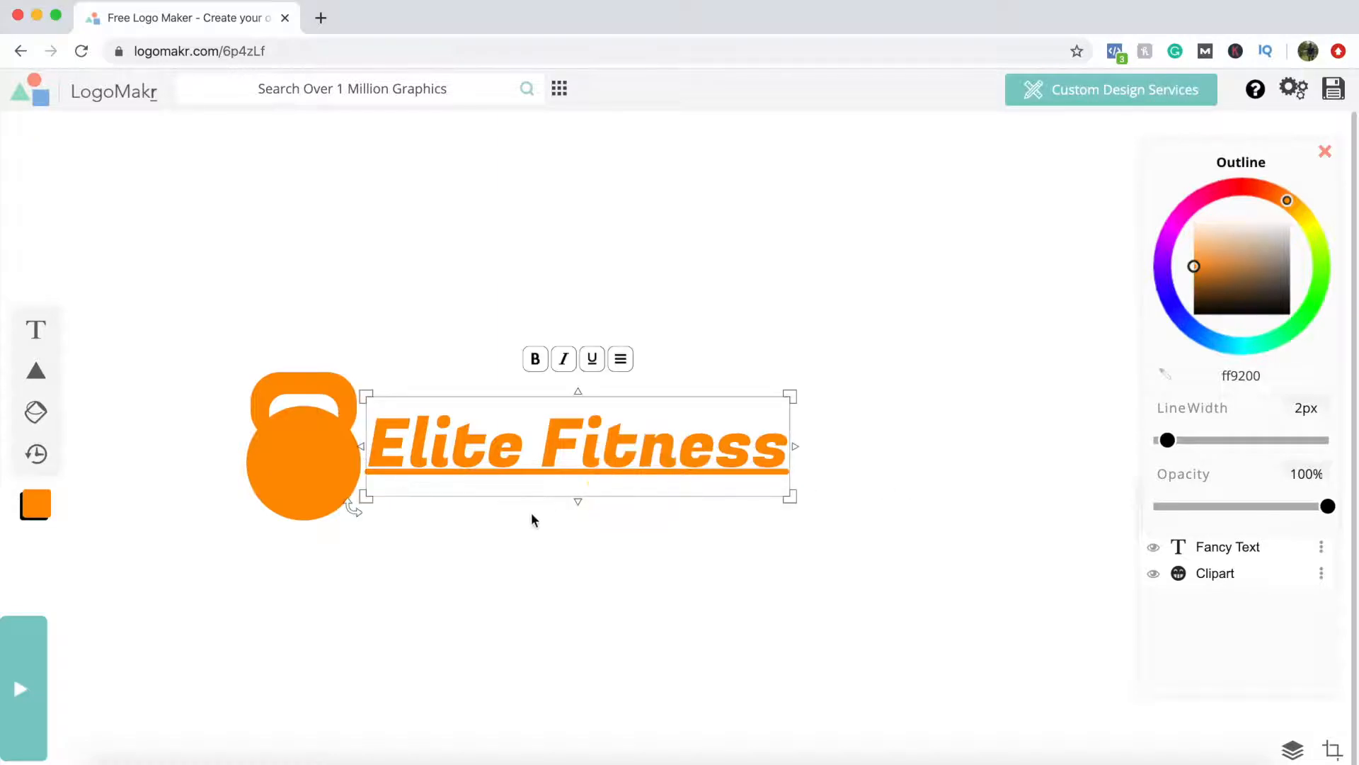
{"action": "left_click", "coordinate": [303, 446]}
{"action": "left_click", "coordinate": [36, 329]}
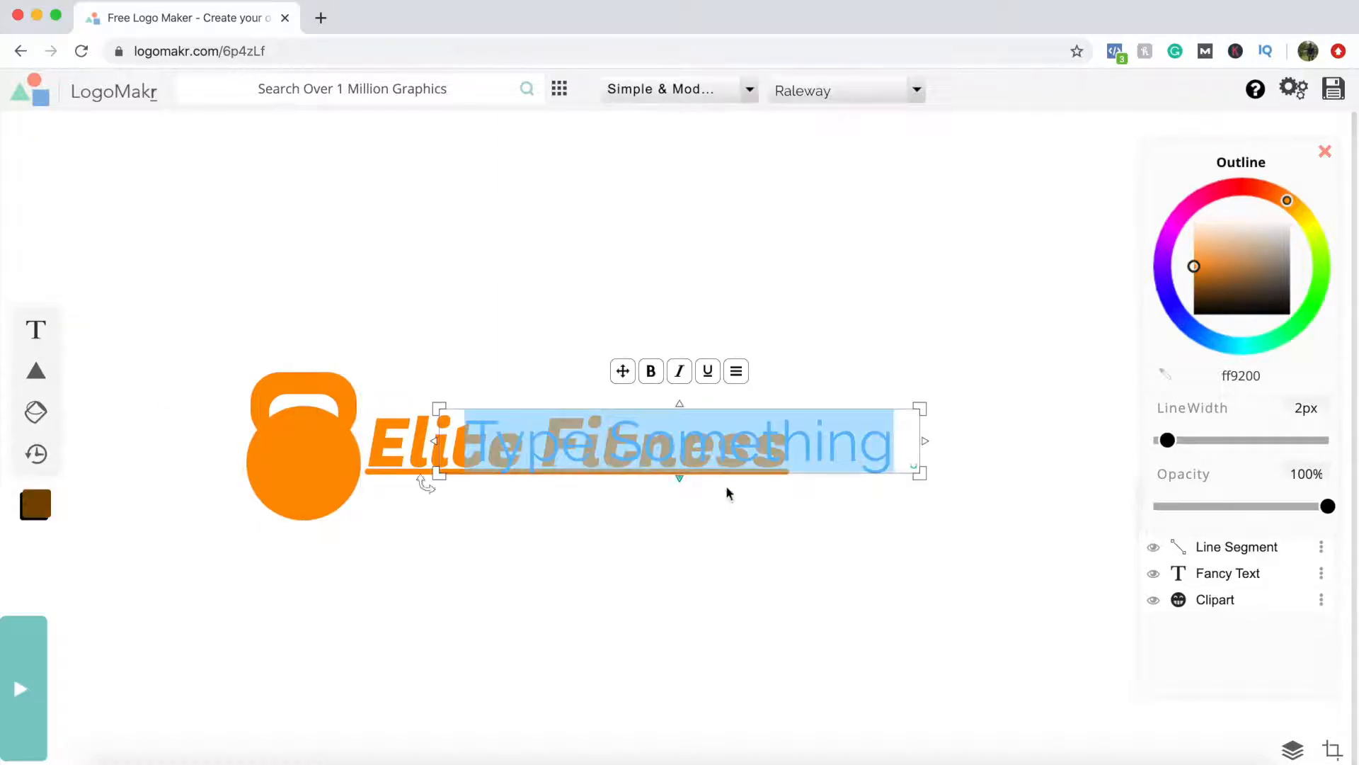
{"action": "left_click", "coordinate": [890, 343]}
{"action": "left_click", "coordinate": [859, 446]}
{"action": "left_click_drag", "start_coordinate": [858, 446], "coordinate": [762, 541]}
{"action": "left_click", "coordinate": [630, 533]}
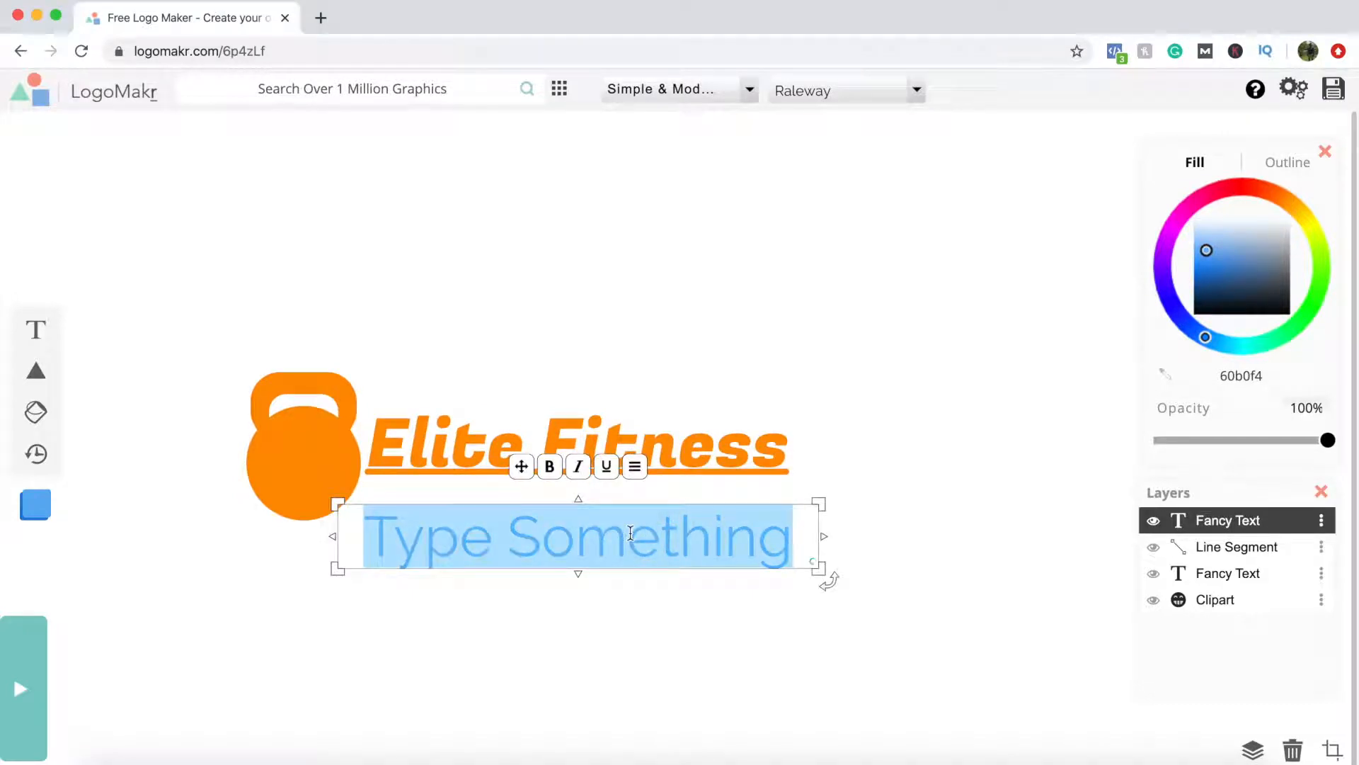
{"action": "type", "text": "STRENG"}
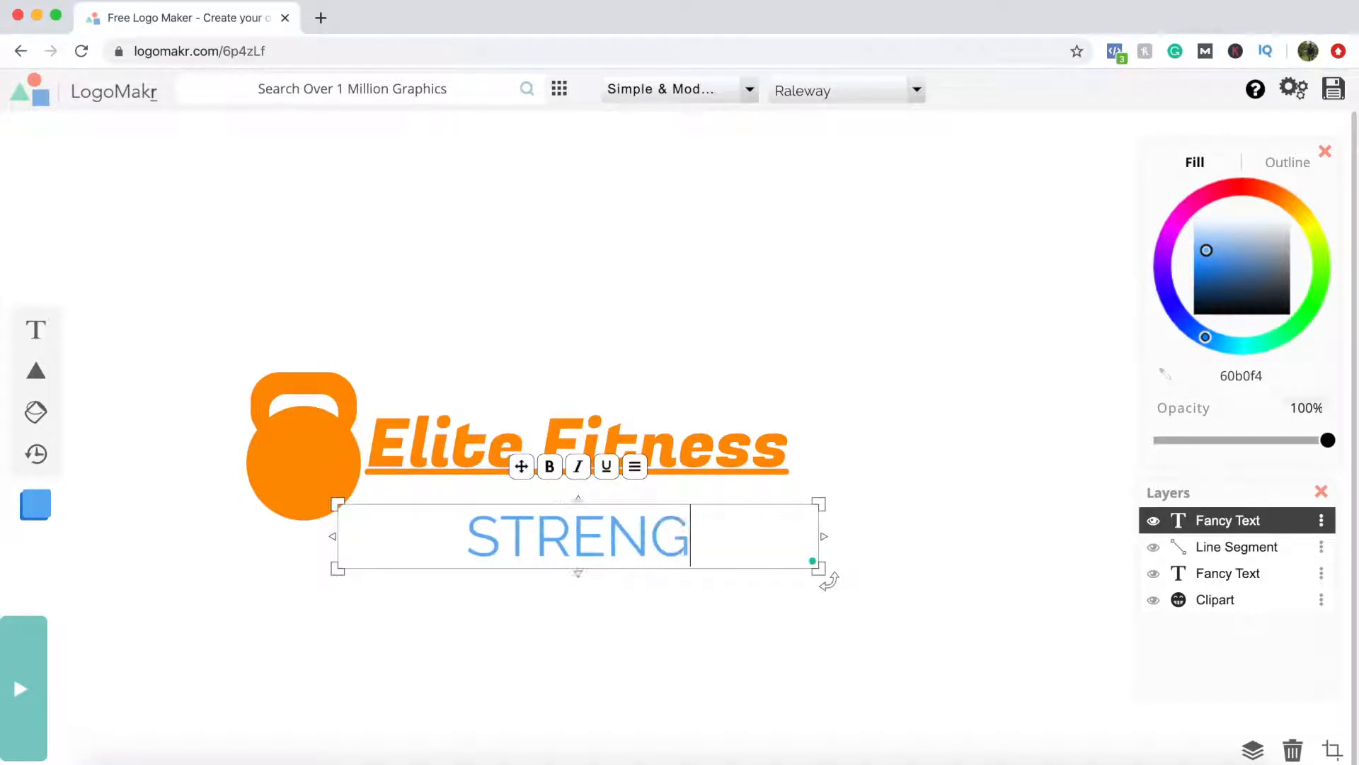
{"action": "type", "text": "HT &"}
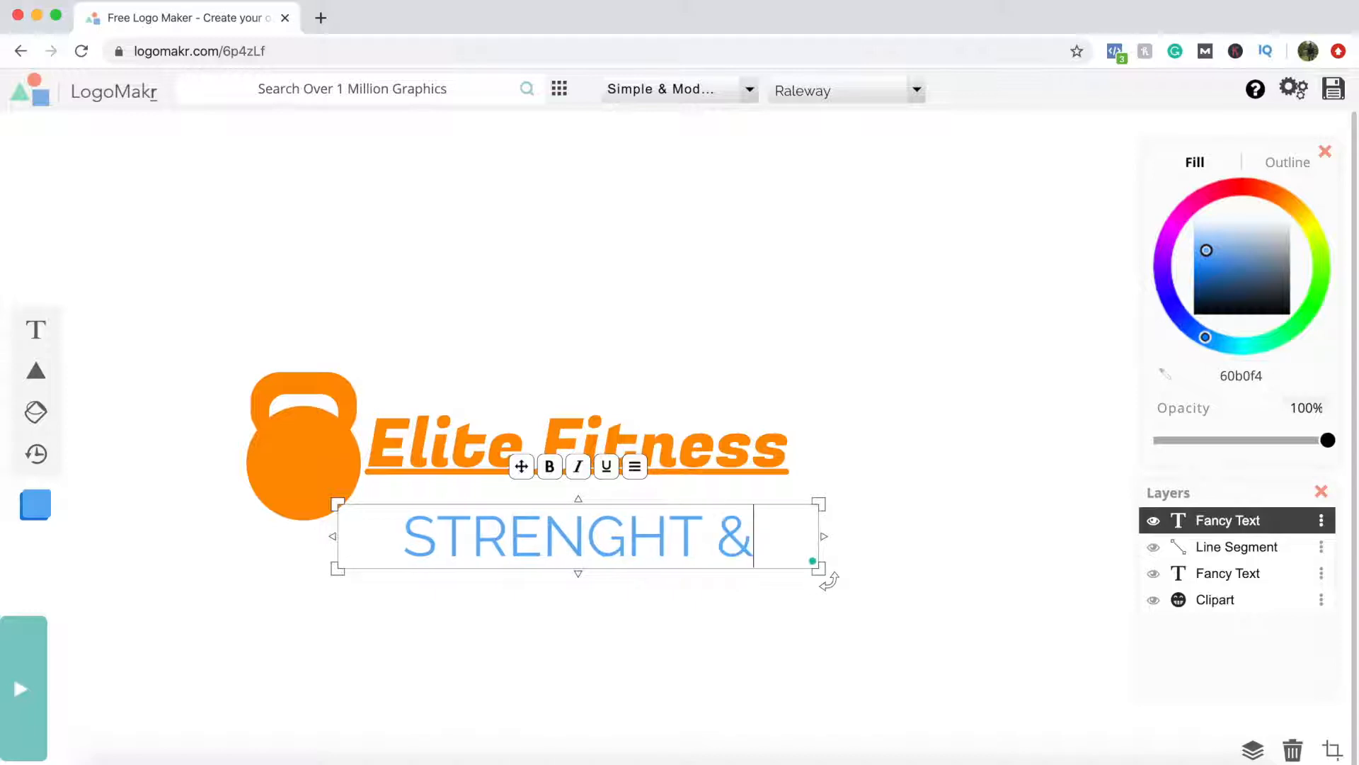
{"action": "type", "text": " CONDI"}
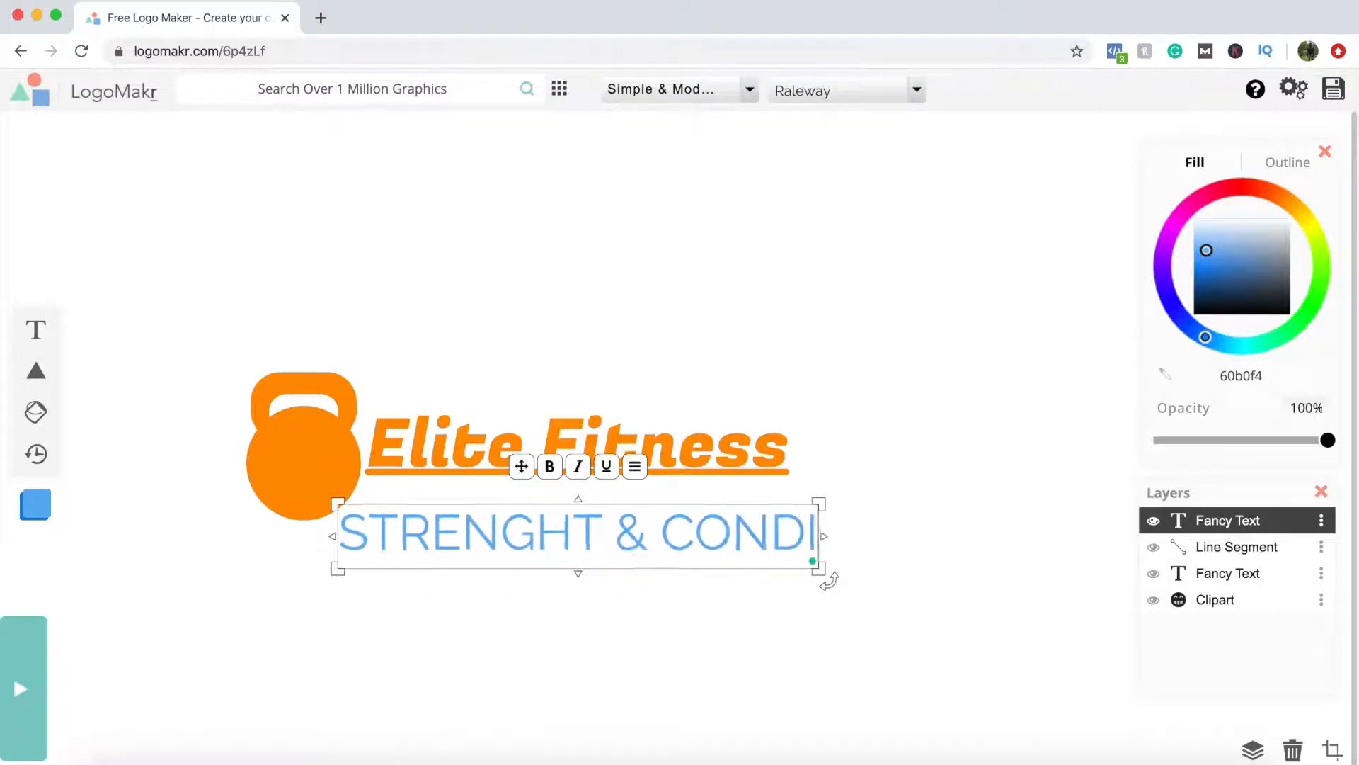
{"action": "type", "text": "TIONING"}
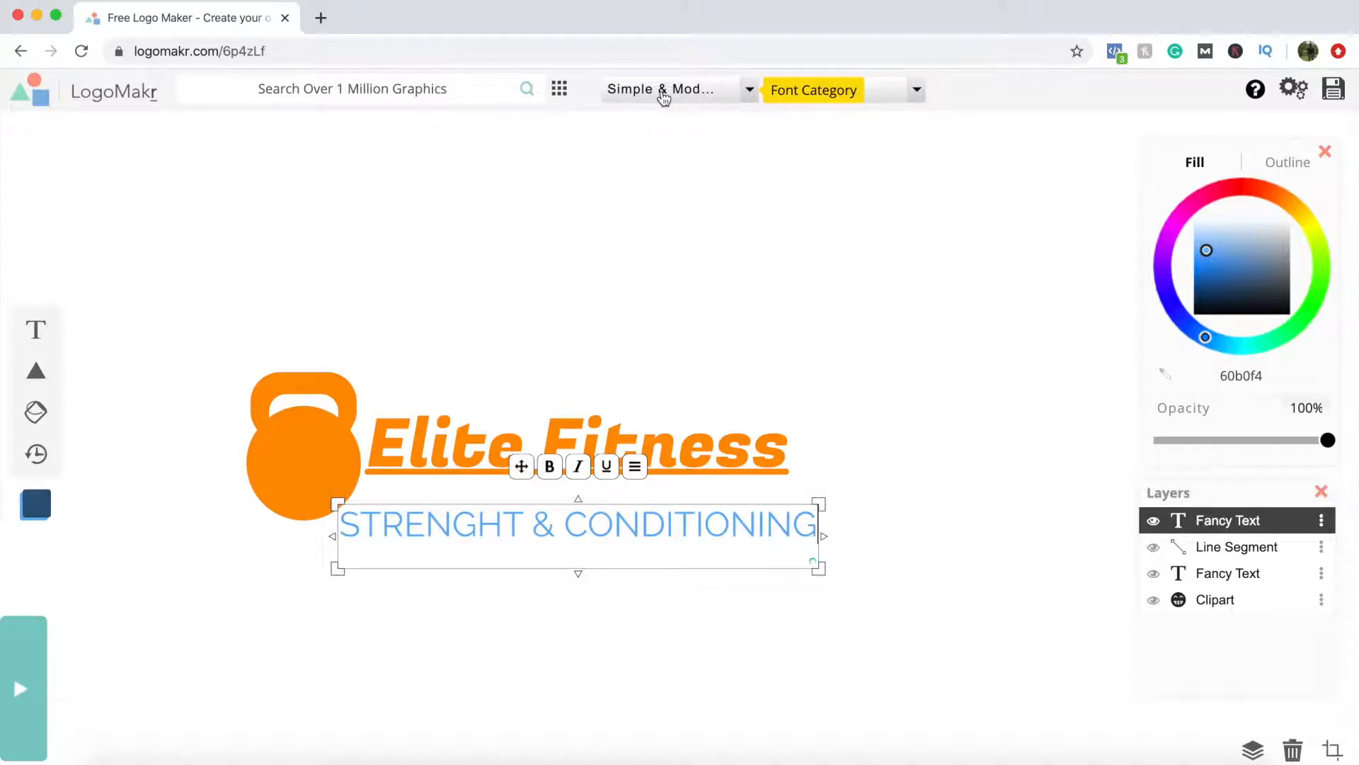
Step: Change the STRENGHT & CONDITIONING text's font to Julius Sans One
{"action": "left_click", "coordinate": [916, 92]}
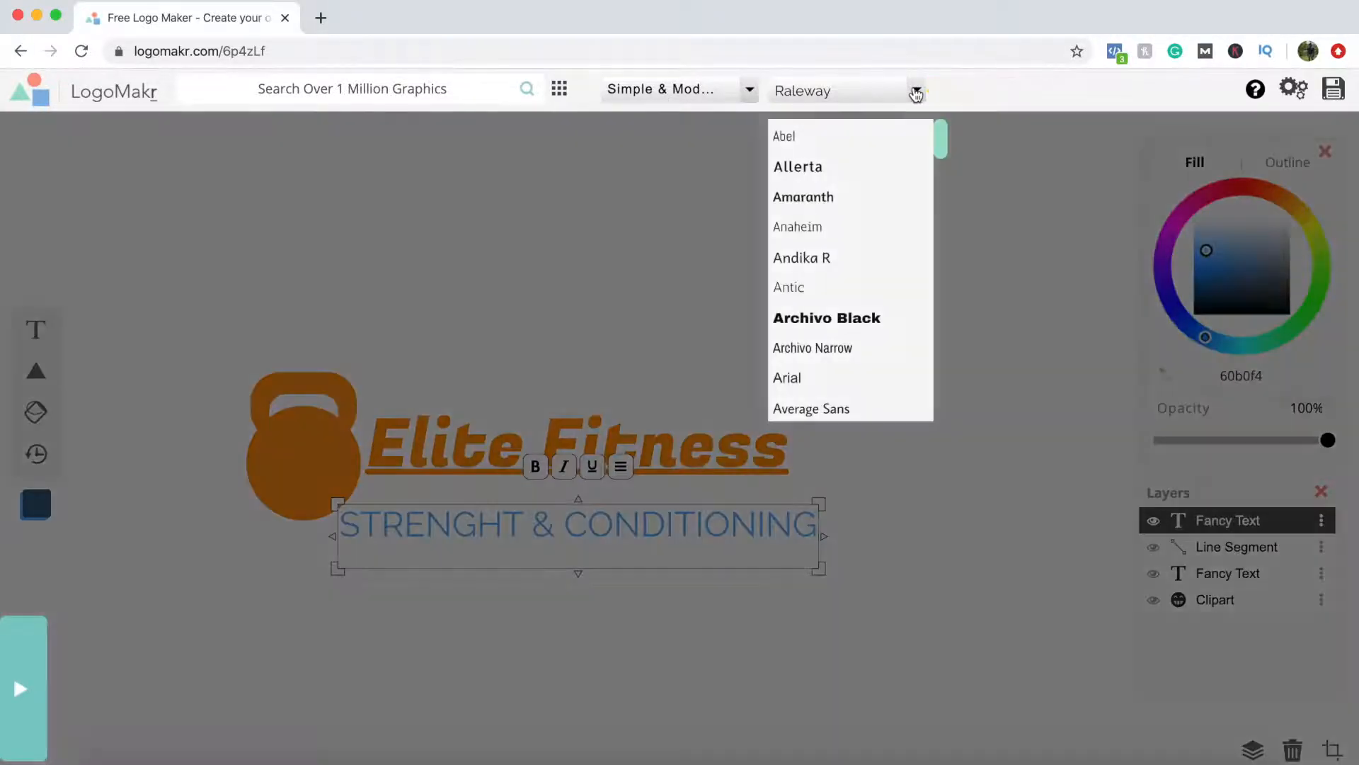
{"action": "scroll", "coordinate": [850, 326], "scroll_direction": "down", "scroll_amount": 3}
{"action": "scroll", "coordinate": [851, 332], "scroll_direction": "down", "scroll_amount": 5}
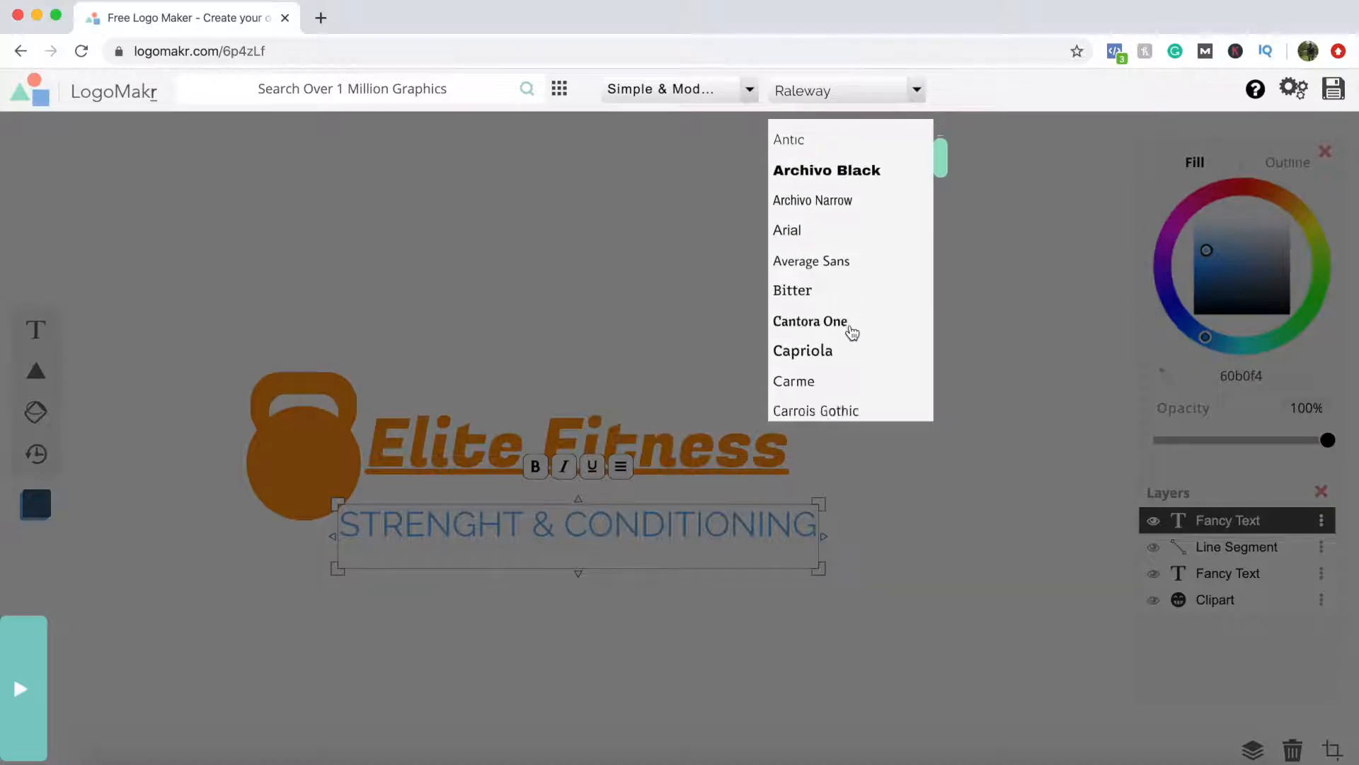
{"action": "scroll", "coordinate": [852, 333], "scroll_direction": "down", "scroll_amount": 5}
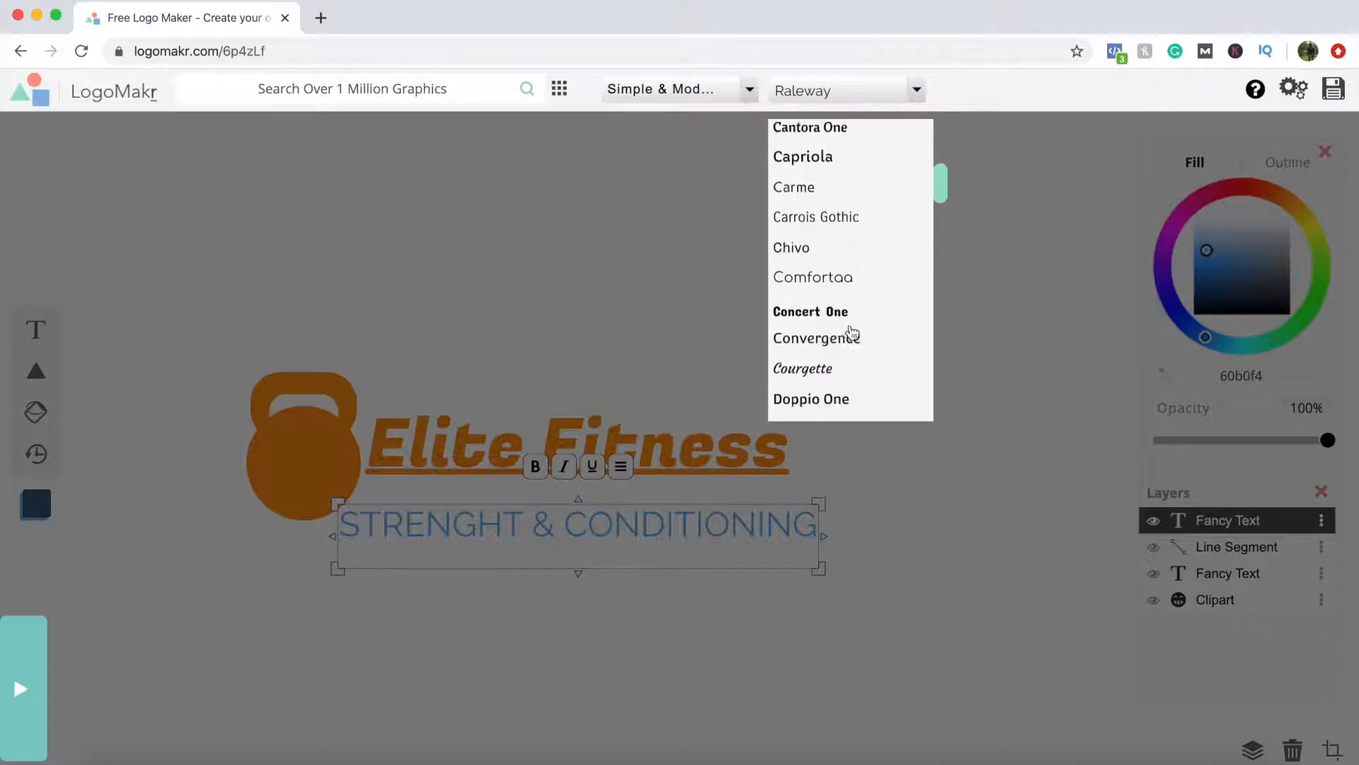
{"action": "scroll", "coordinate": [852, 333], "scroll_direction": "down", "scroll_amount": 6}
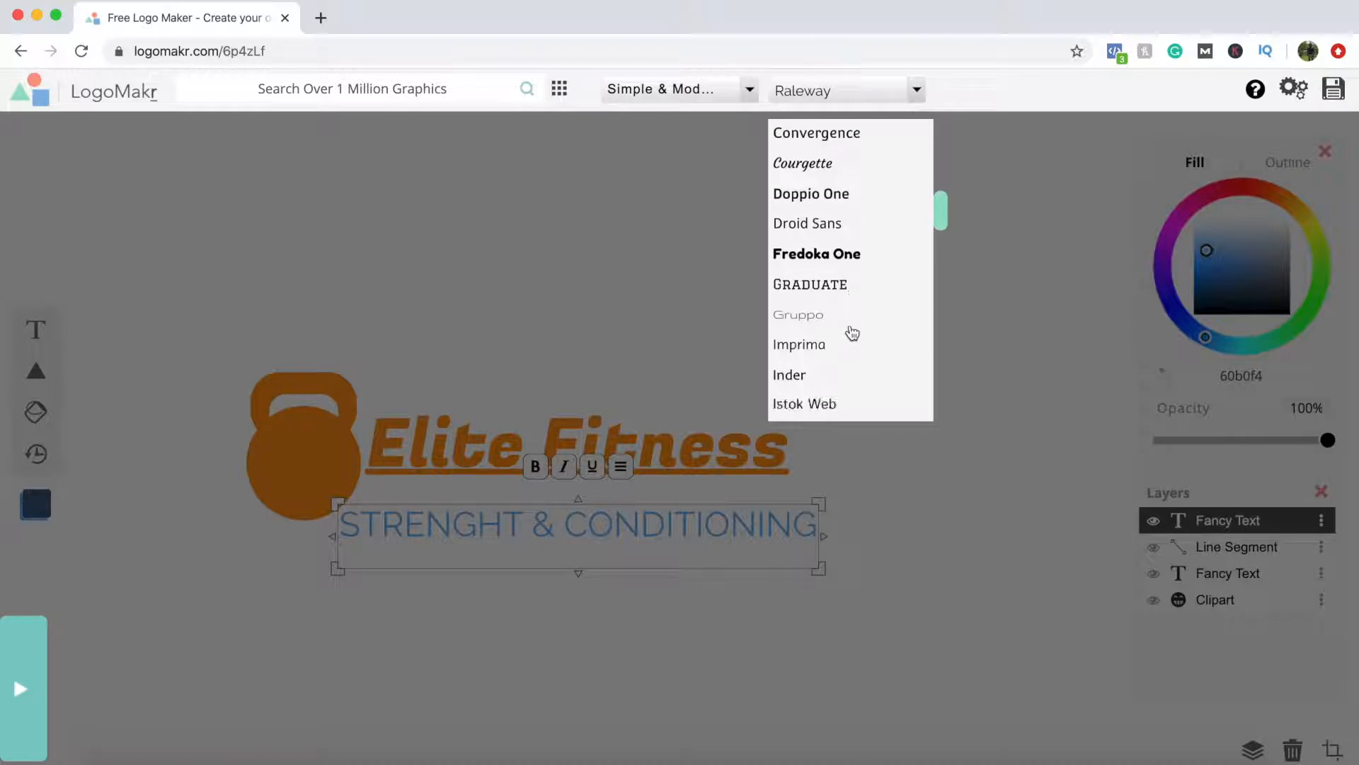
{"action": "scroll", "coordinate": [852, 332], "scroll_direction": "up", "scroll_amount": 3}
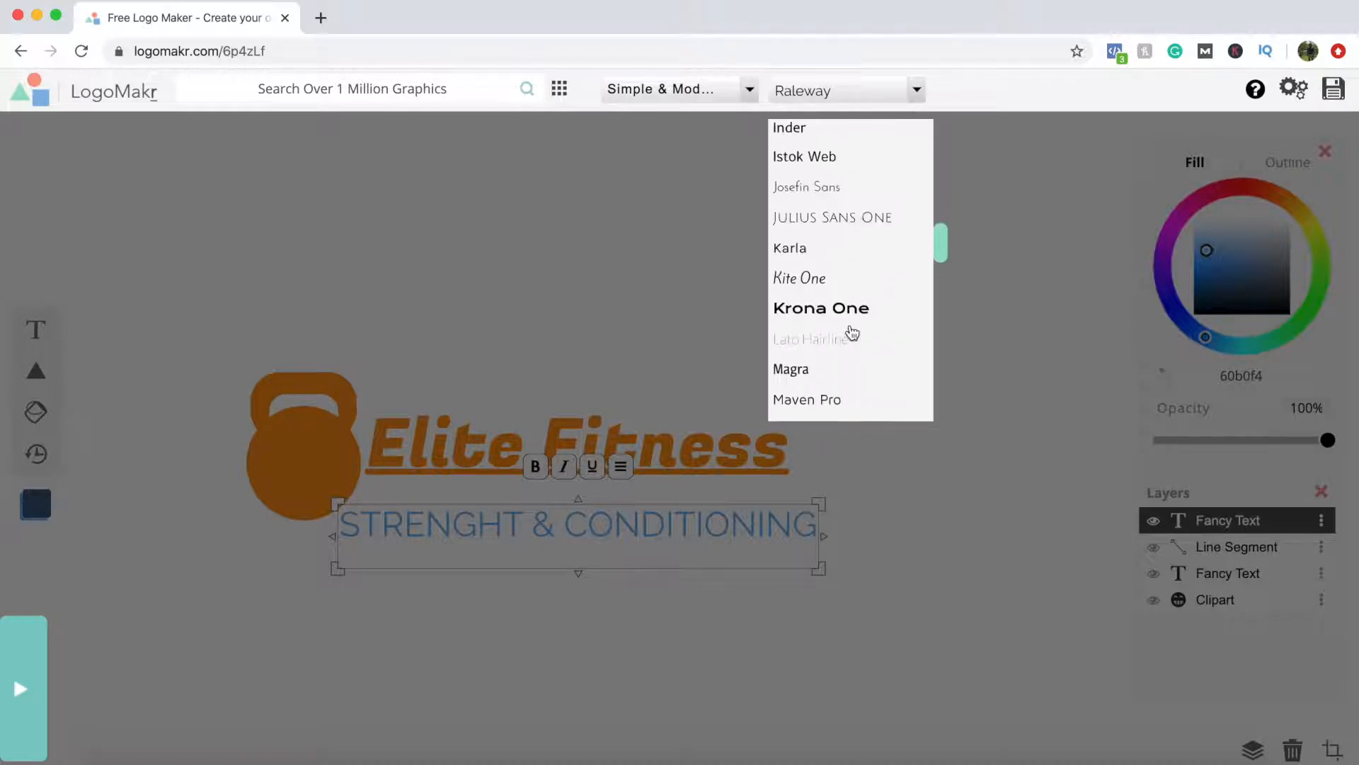
{"action": "left_click", "coordinate": [856, 212]}
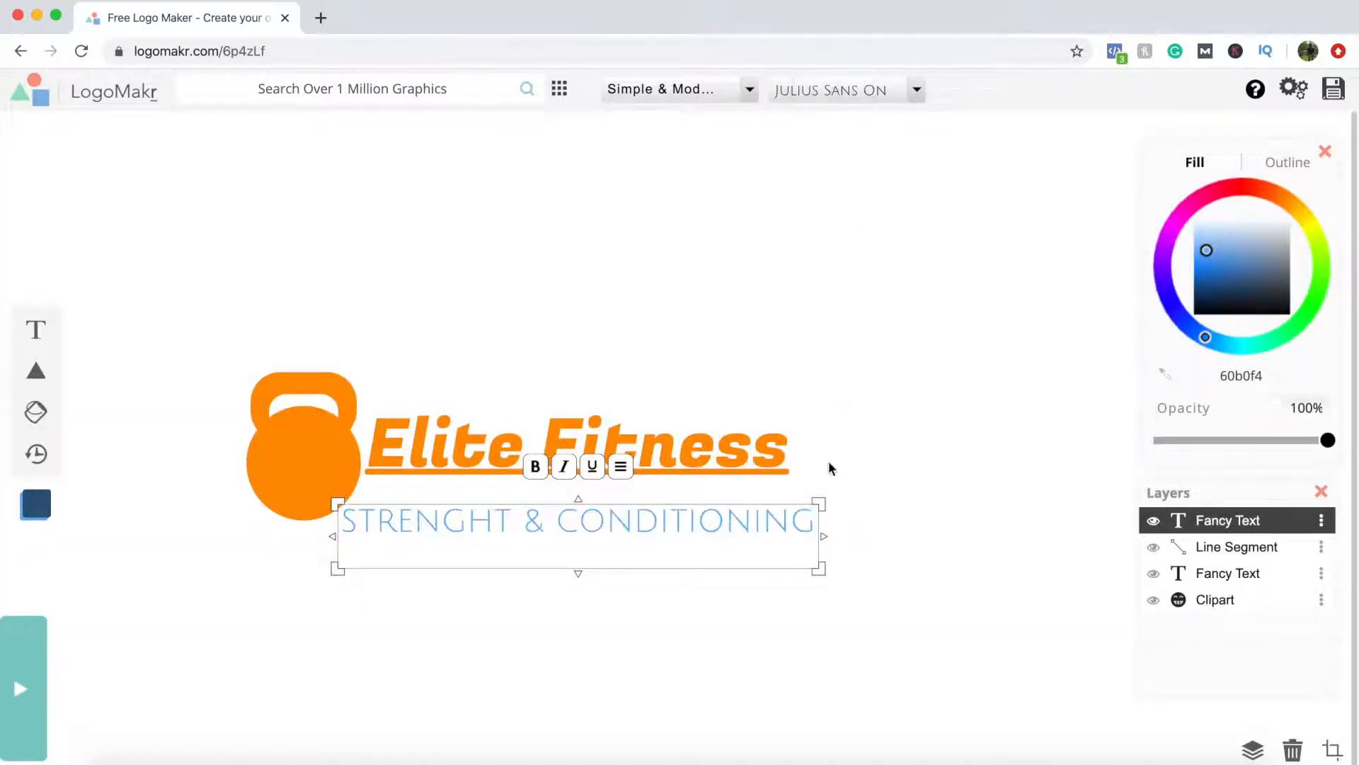
Step: Shrink the STRENGHT & CONDITIONING text to the underline's width, place it directly beneath the line and fill it black 000000
{"action": "left_click_drag", "start_coordinate": [818, 506], "coordinate": [772, 521]}
{"action": "left_click_drag", "start_coordinate": [767, 572], "coordinate": [788, 481]}
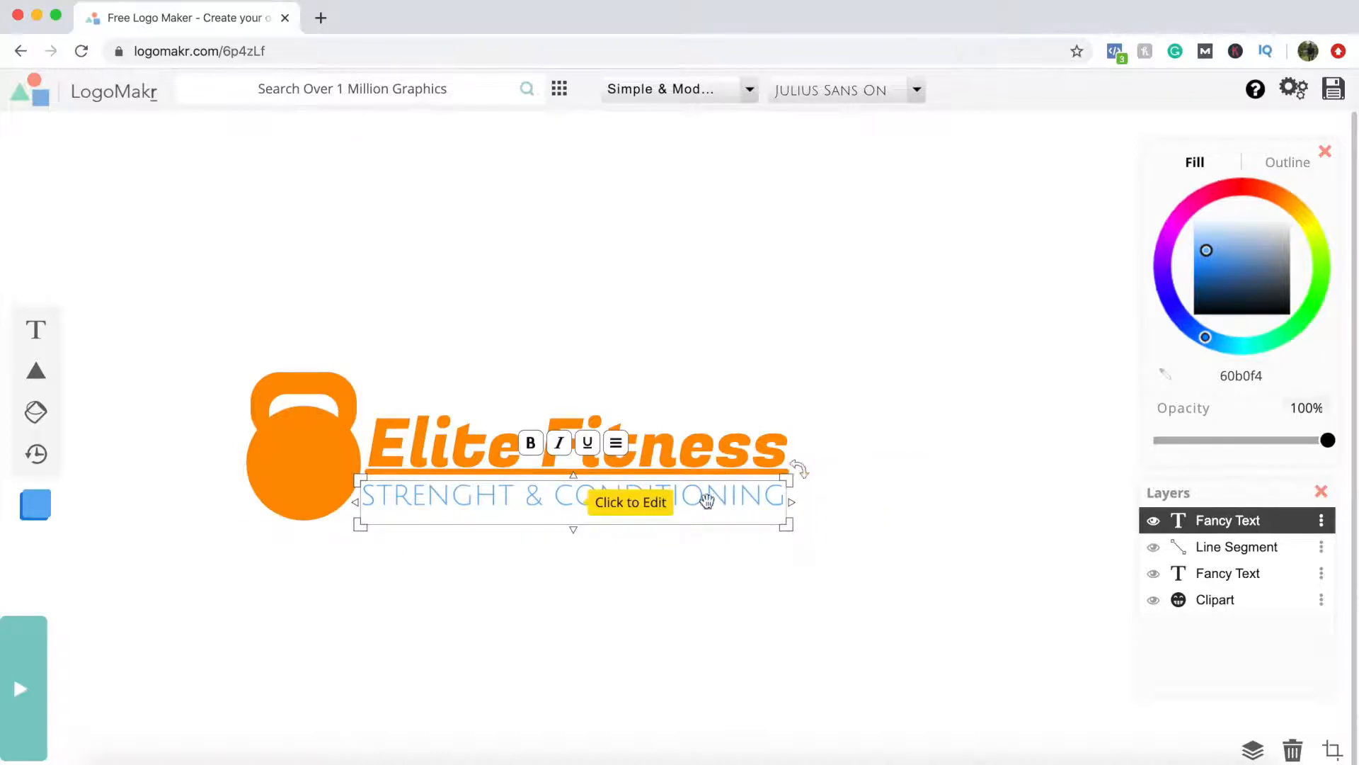
{"action": "left_click_drag", "start_coordinate": [1207, 249], "coordinate": [1293, 320]}
{"action": "left_click", "coordinate": [967, 519]}
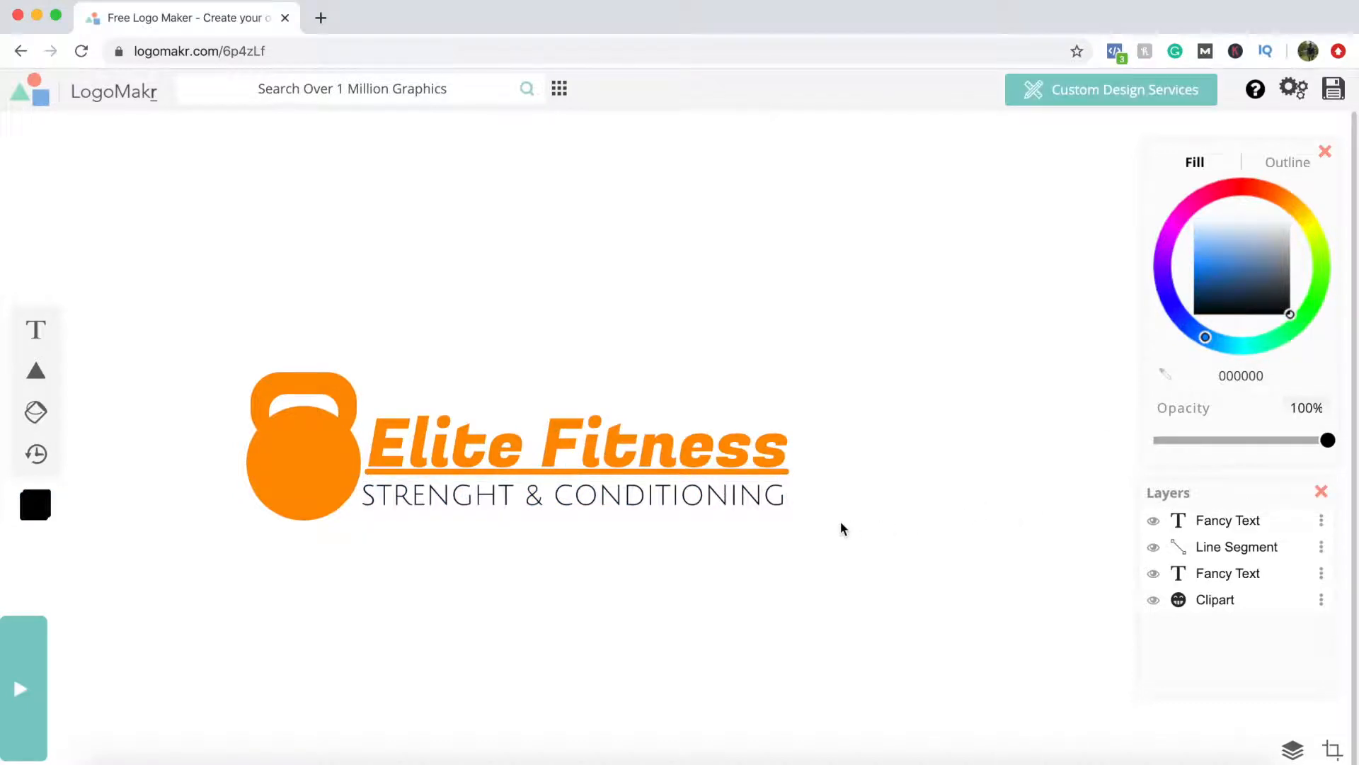
Step: Search the graphics library for WEIGHT LIFTING
{"action": "left_click", "coordinate": [577, 449]}
{"action": "left_click", "coordinate": [306, 452]}
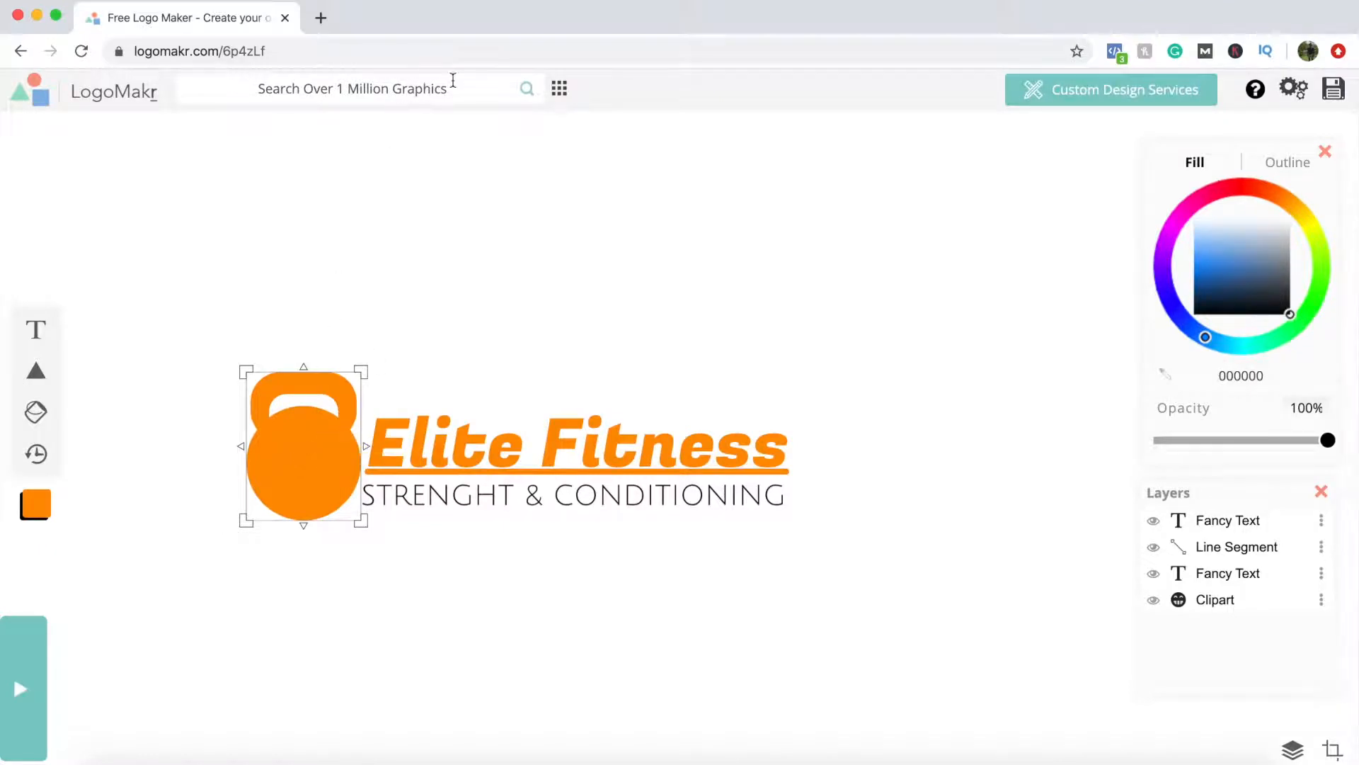
{"action": "left_click", "coordinate": [458, 90]}
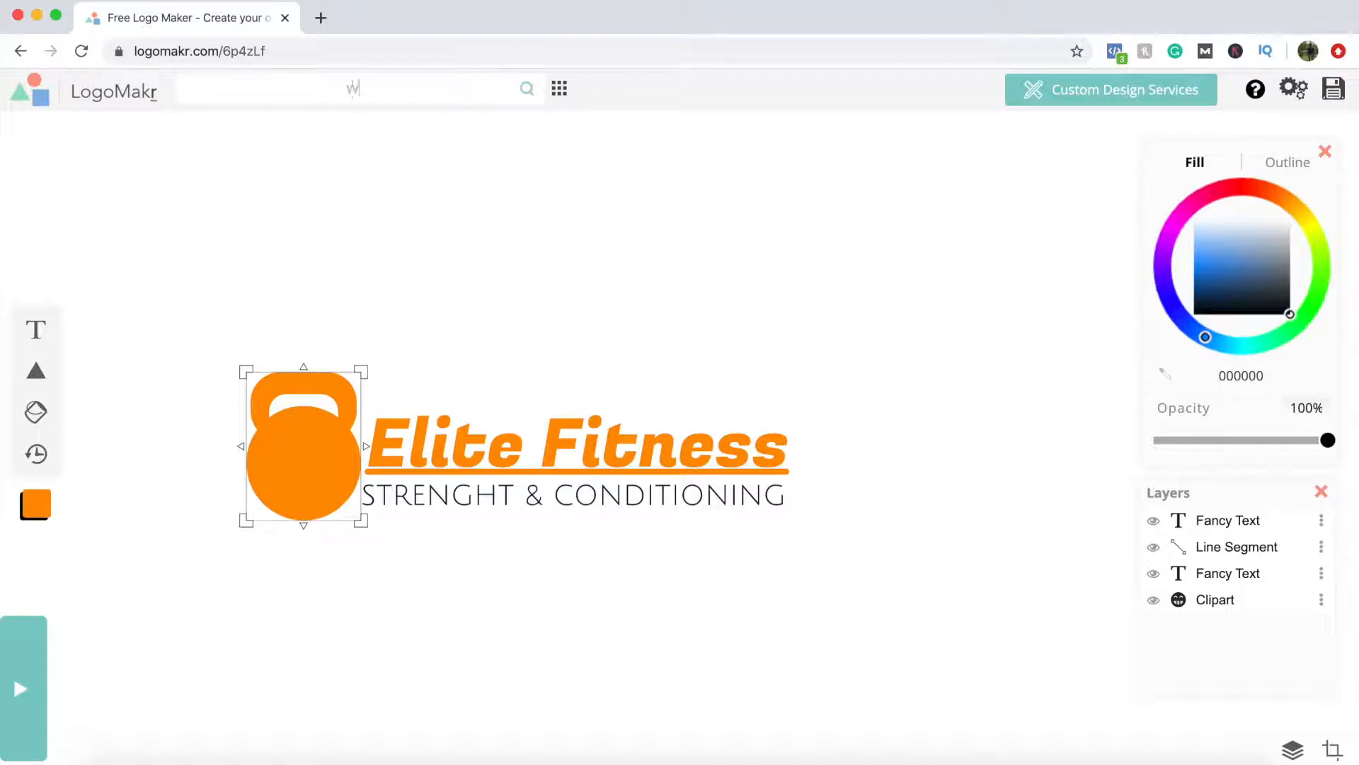
{"action": "type", "text": "WEIGHT LIFTING"}
{"action": "key", "text": "Return"}
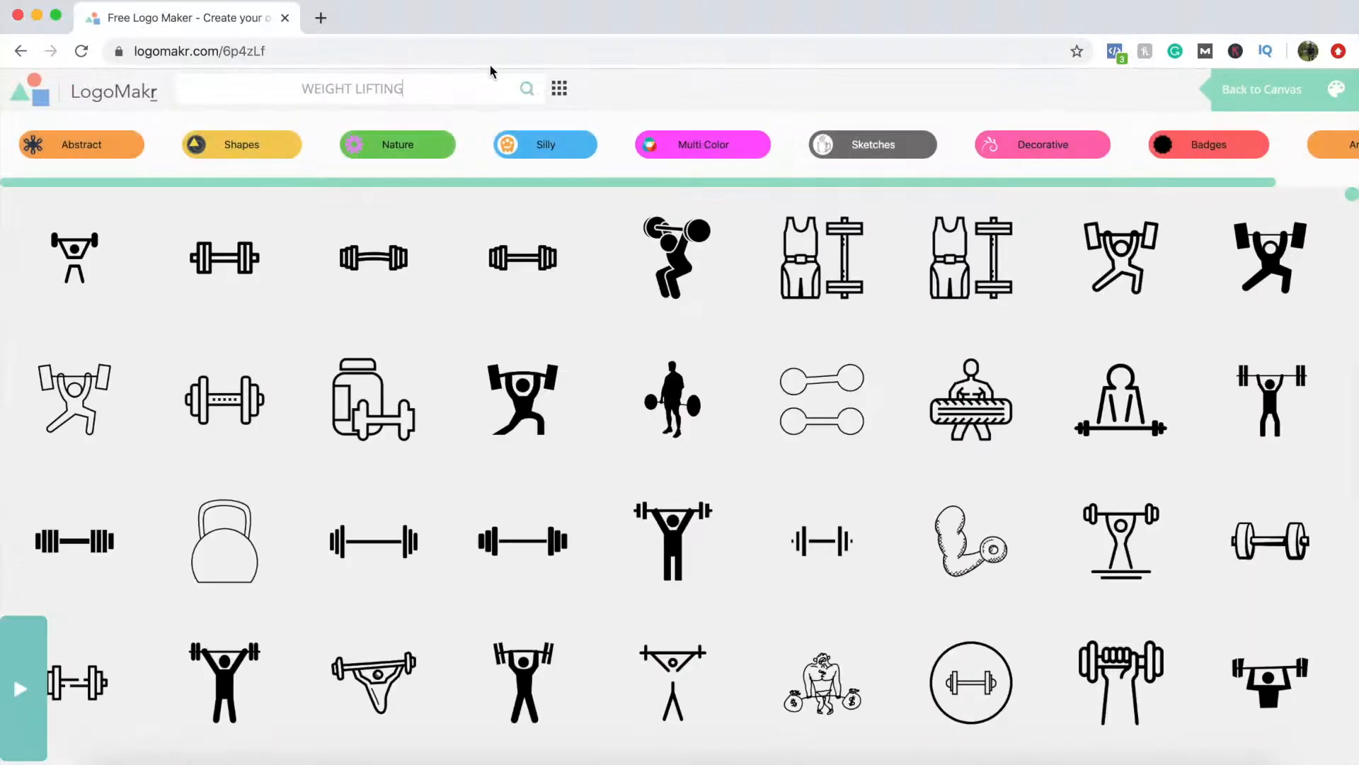
Step: Add the solid squatting figure holding a barbell overhead from the search results to the logo
{"action": "scroll", "coordinate": [371, 341], "scroll_direction": "down", "scroll_amount": 9}
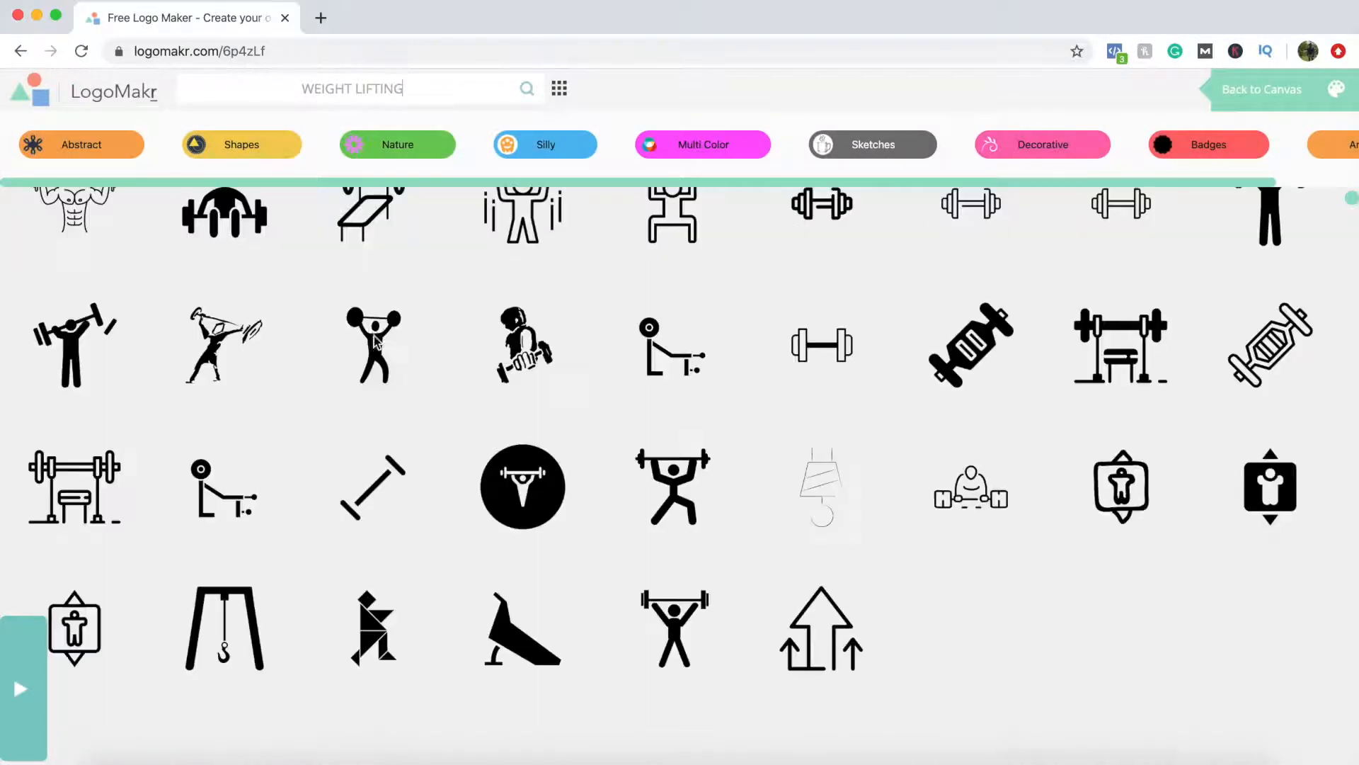
{"action": "scroll", "coordinate": [376, 343], "scroll_direction": "down", "scroll_amount": 6}
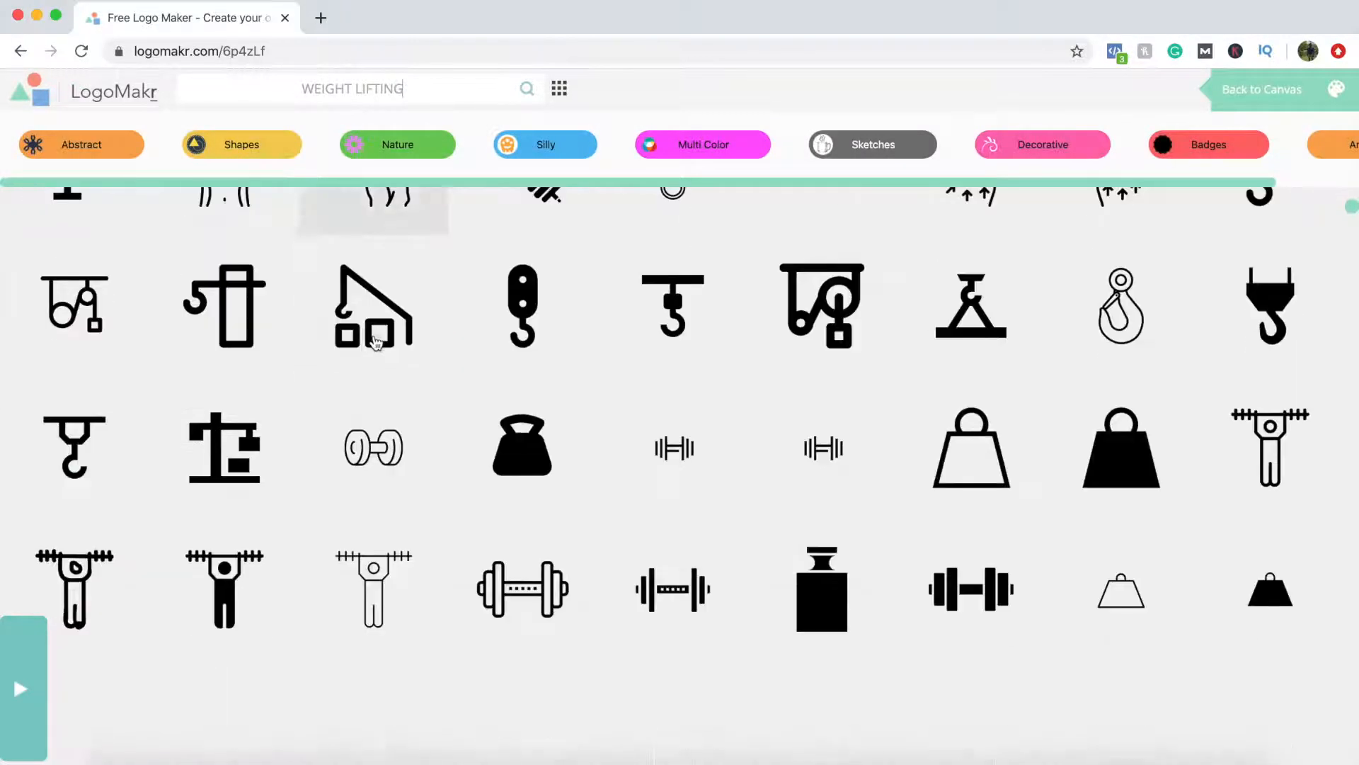
{"action": "scroll", "coordinate": [376, 343], "scroll_direction": "down", "scroll_amount": 2}
{"action": "scroll", "coordinate": [375, 343], "scroll_direction": "down", "scroll_amount": 2}
{"action": "scroll", "coordinate": [375, 344], "scroll_direction": "down", "scroll_amount": 7}
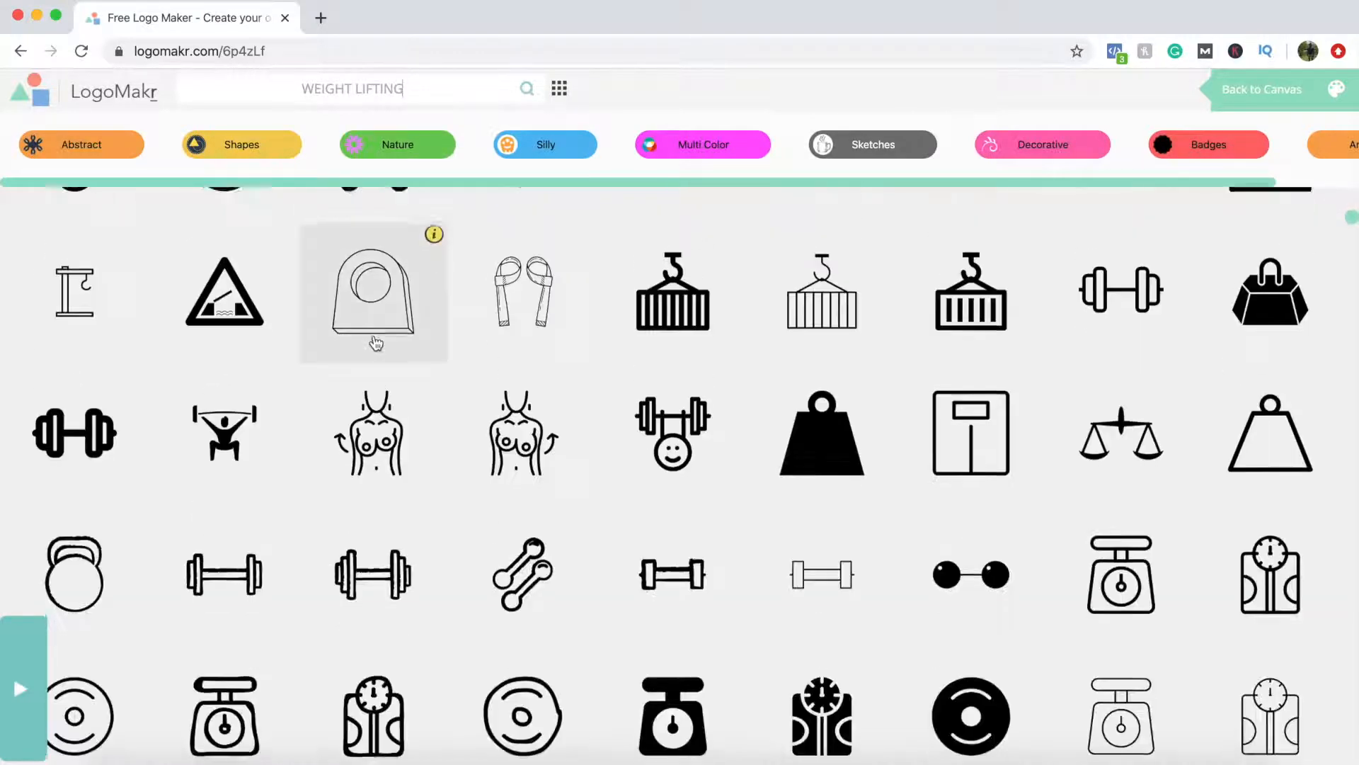
{"action": "scroll", "coordinate": [375, 343], "scroll_direction": "down", "scroll_amount": 2}
{"action": "left_click", "coordinate": [189, 287]}
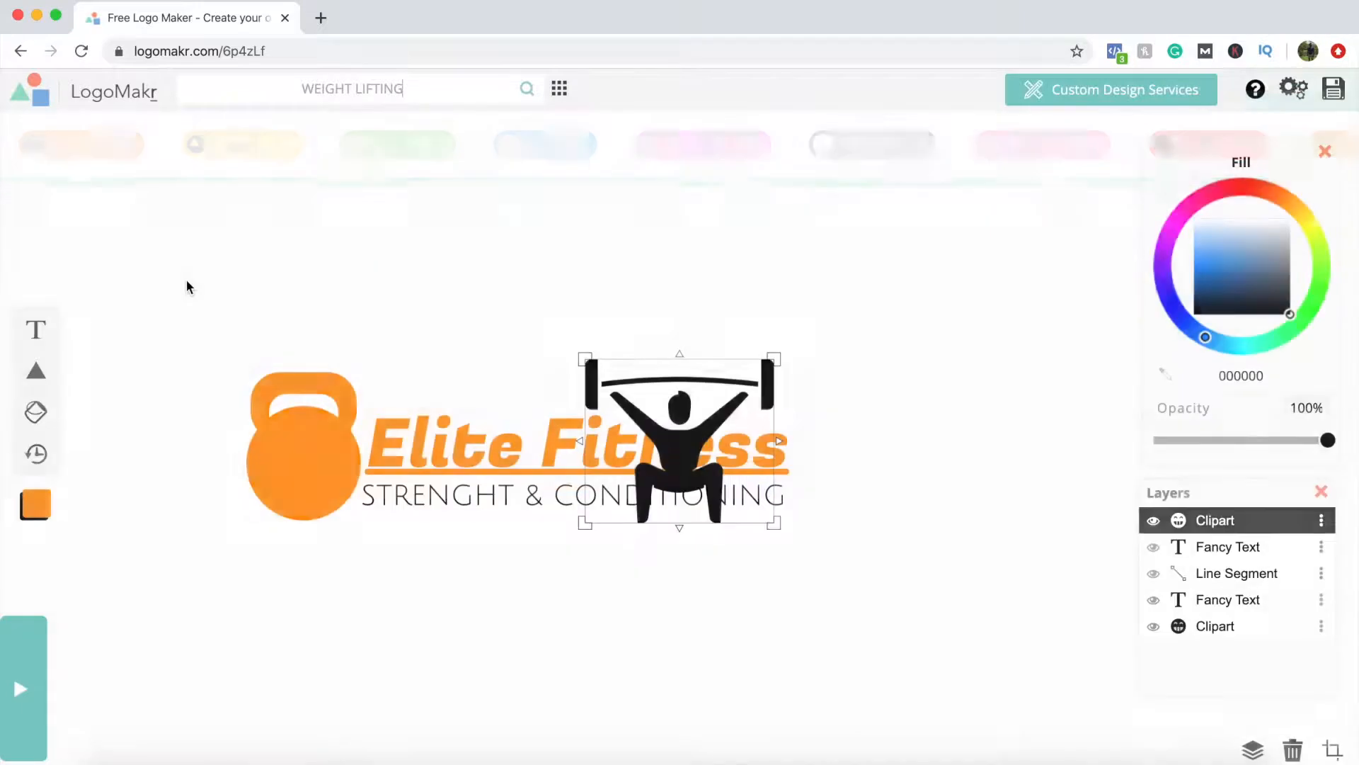
Step: Shrink the weightlifter graphic, centre it inside the kettlebell's round body and fill it white ffffff
{"action": "left_click_drag", "start_coordinate": [704, 448], "coordinate": [255, 539]}
{"action": "left_click_drag", "start_coordinate": [350, 446], "coordinate": [277, 566]}
{"action": "left_click_drag", "start_coordinate": [217, 635], "coordinate": [311, 594]}
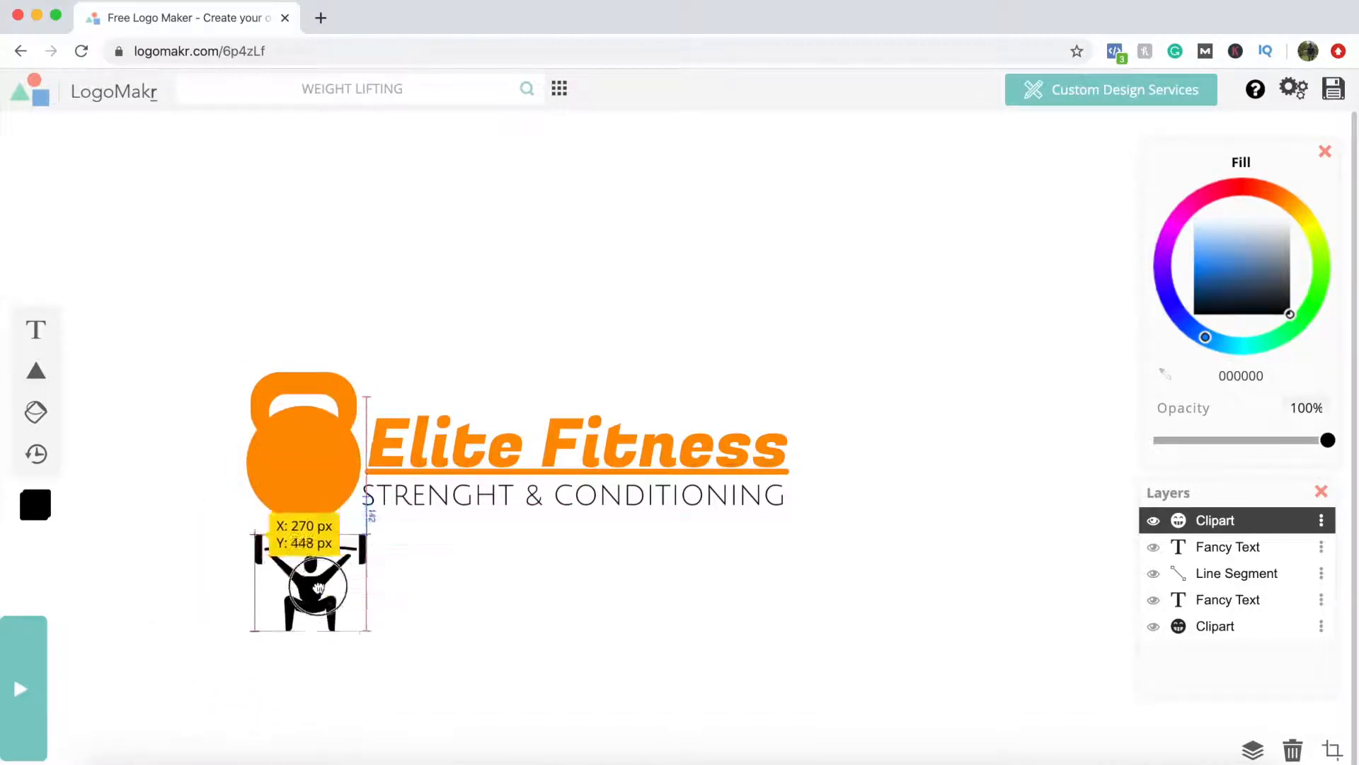
{"action": "left_click_drag", "start_coordinate": [364, 542], "coordinate": [315, 468]}
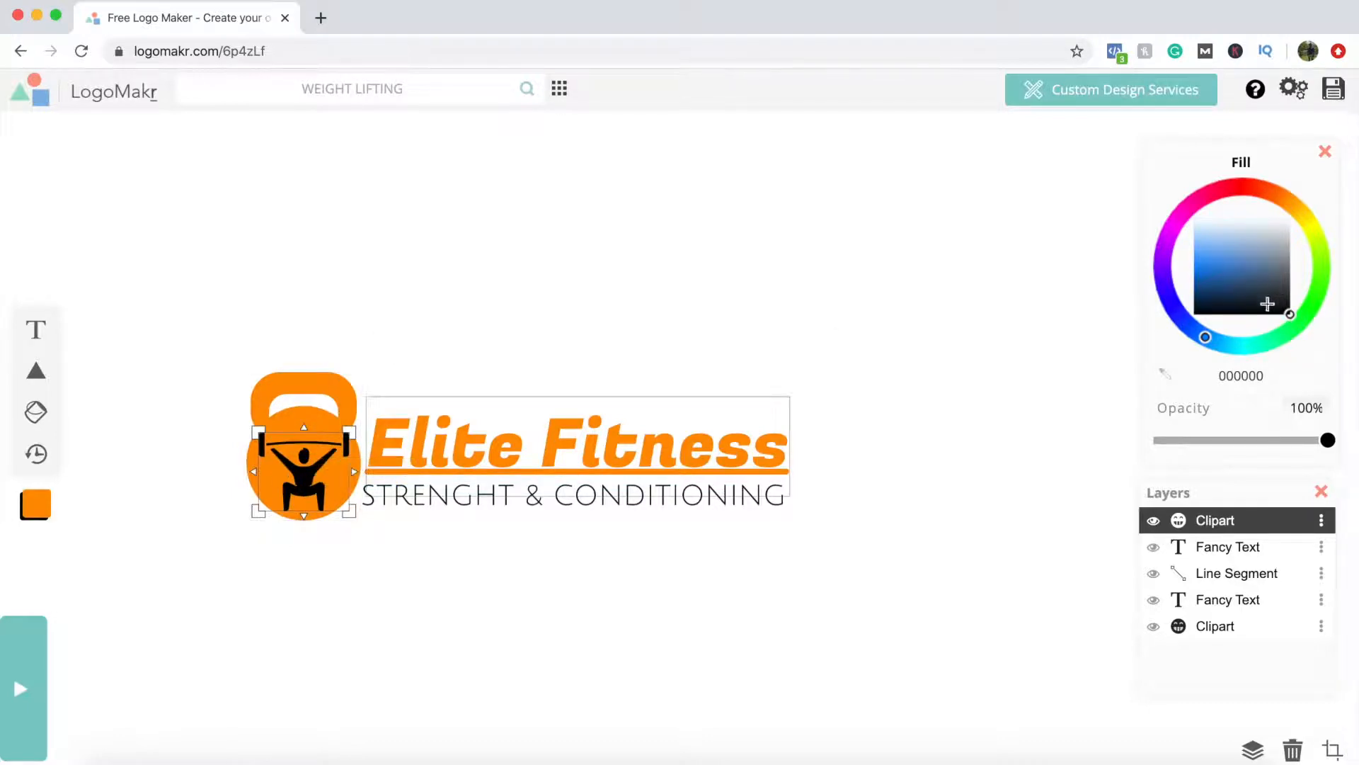
{"action": "left_click_drag", "start_coordinate": [1287, 311], "coordinate": [1195, 214]}
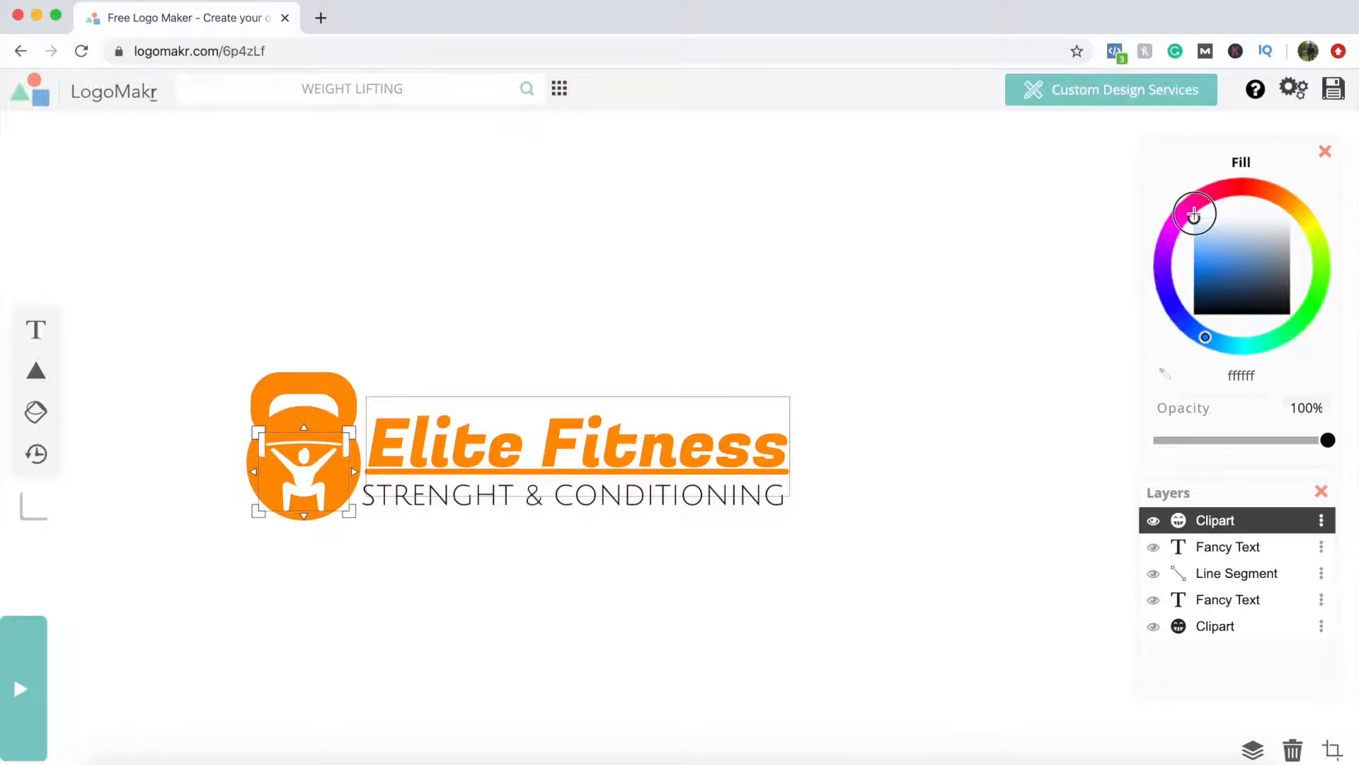
{"action": "left_click", "coordinate": [938, 212]}
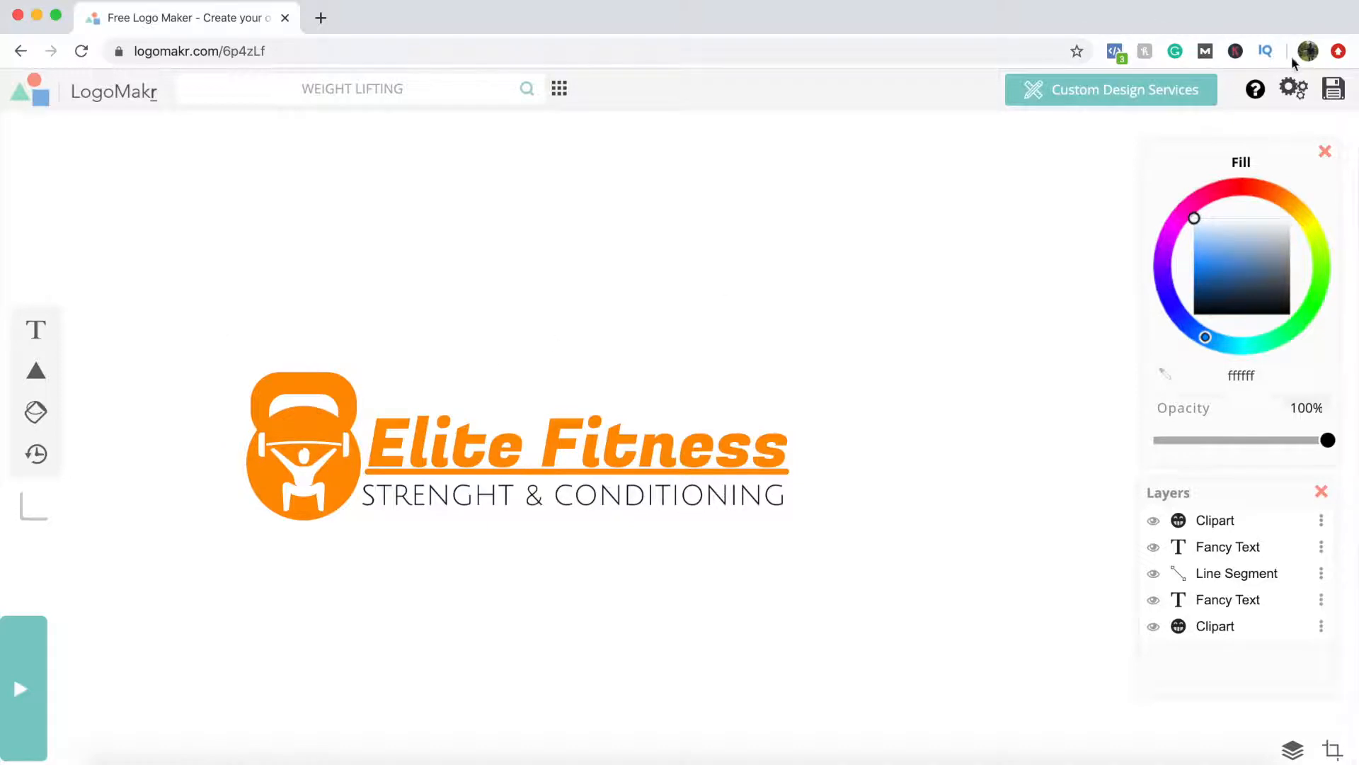
Step: Save the finished logo and download it as the free low-resolution file
{"action": "left_click", "coordinate": [1333, 91]}
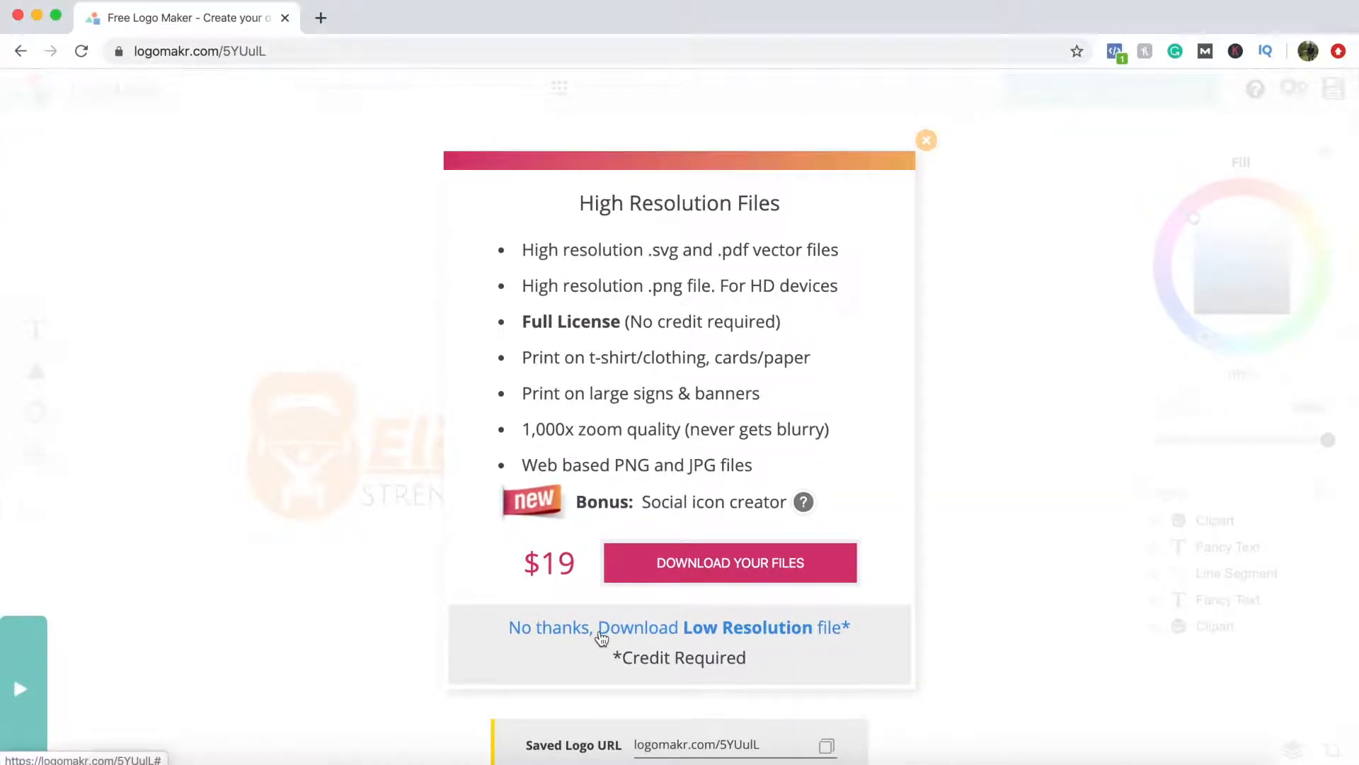
{"action": "left_click", "coordinate": [601, 633]}
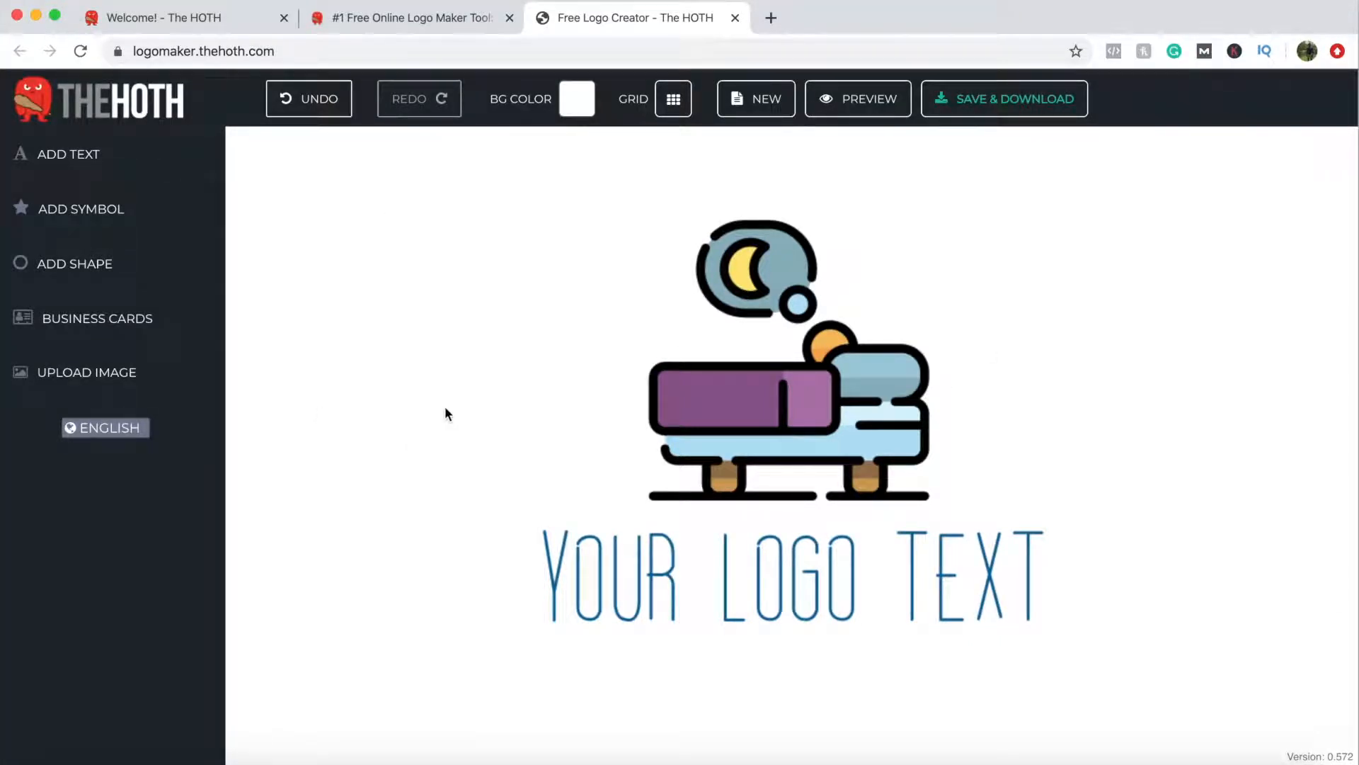
Step: Switch to The HOTH's logo creator, start a new blank logo and set its background colour to white ffffff
{"action": "left_click", "coordinate": [752, 113]}
{"action": "left_click", "coordinate": [799, 425]}
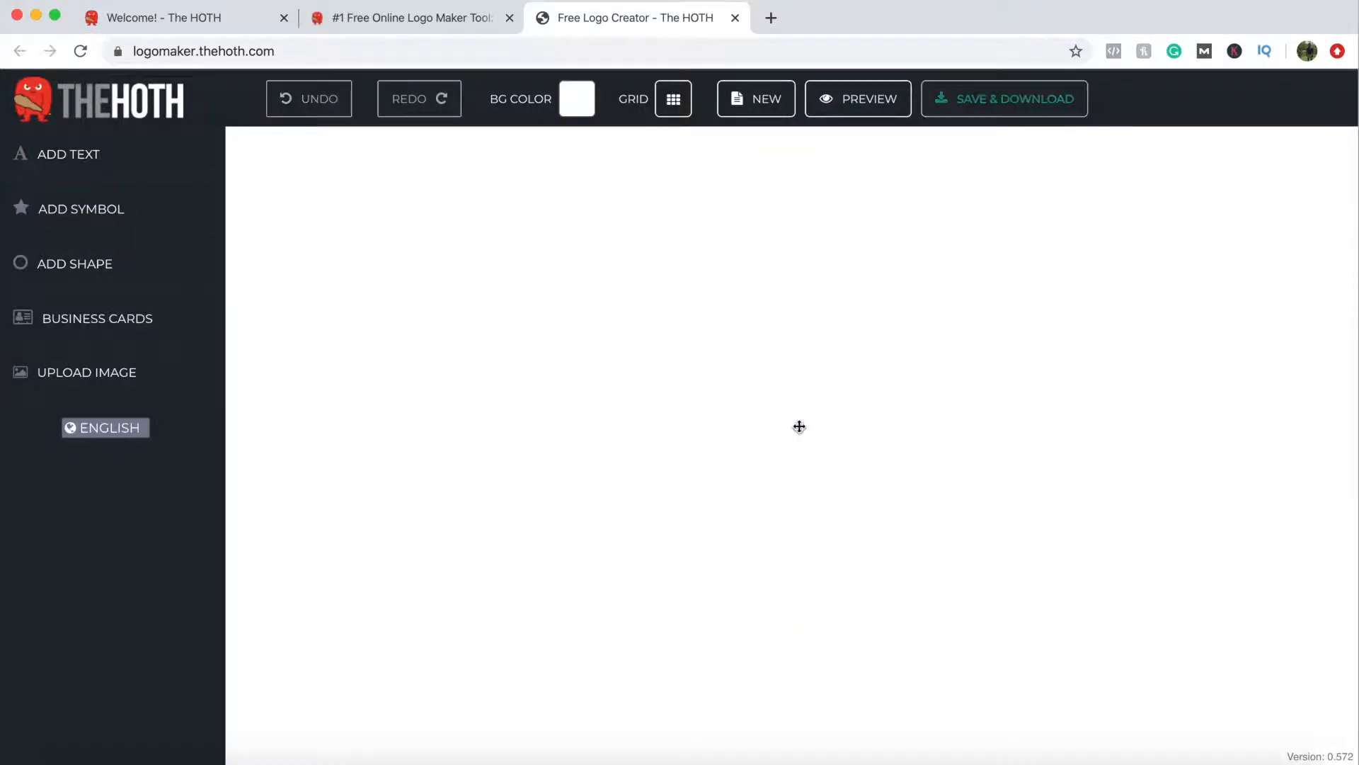
{"action": "left_click", "coordinate": [583, 109]}
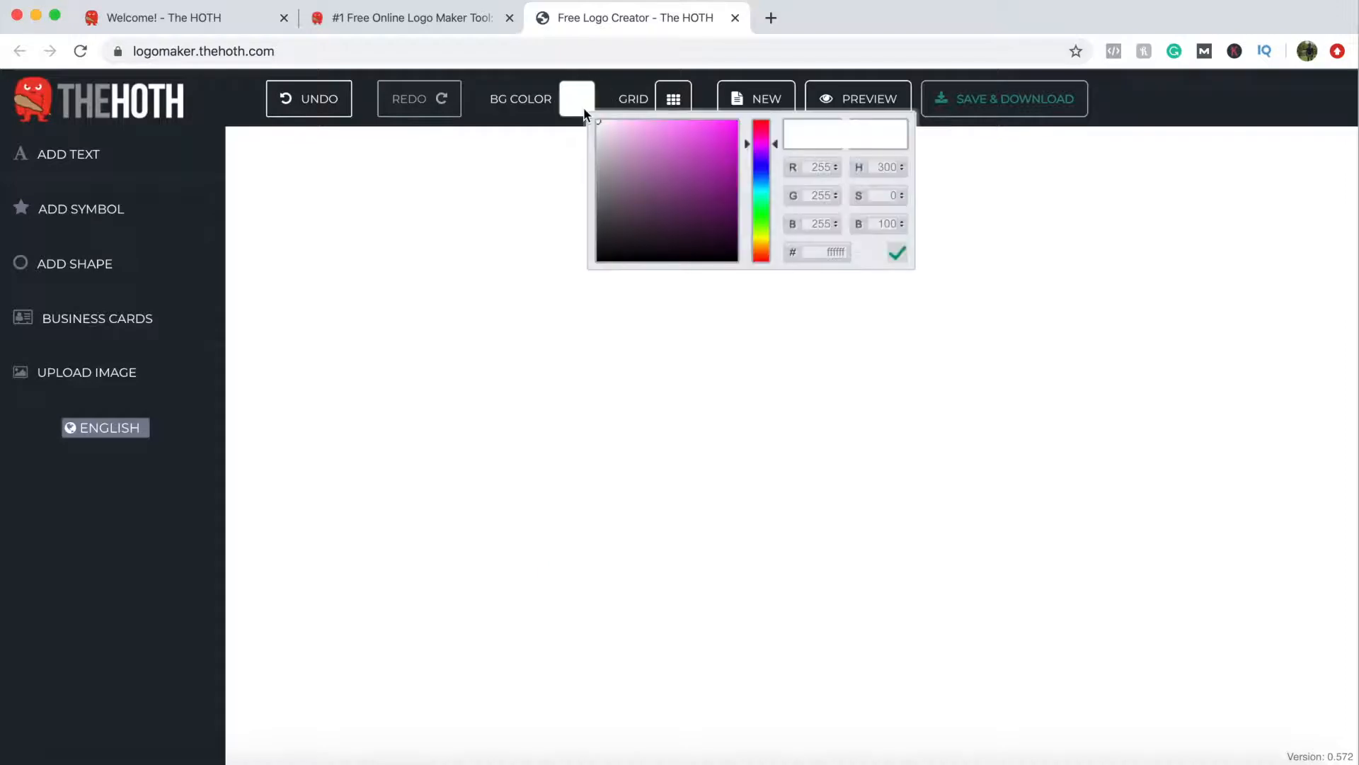
{"action": "mouse_move", "coordinate": [598, 125]}
{"action": "left_mouse_down"}
{"action": "mouse_move", "coordinate": [628, 222]}
{"action": "mouse_move", "coordinate": [710, 227]}
{"action": "mouse_move", "coordinate": [729, 173]}
{"action": "mouse_move", "coordinate": [686, 137]}
{"action": "mouse_move", "coordinate": [583, 115]}
{"action": "left_mouse_up"}
{"action": "left_click", "coordinate": [358, 261]}
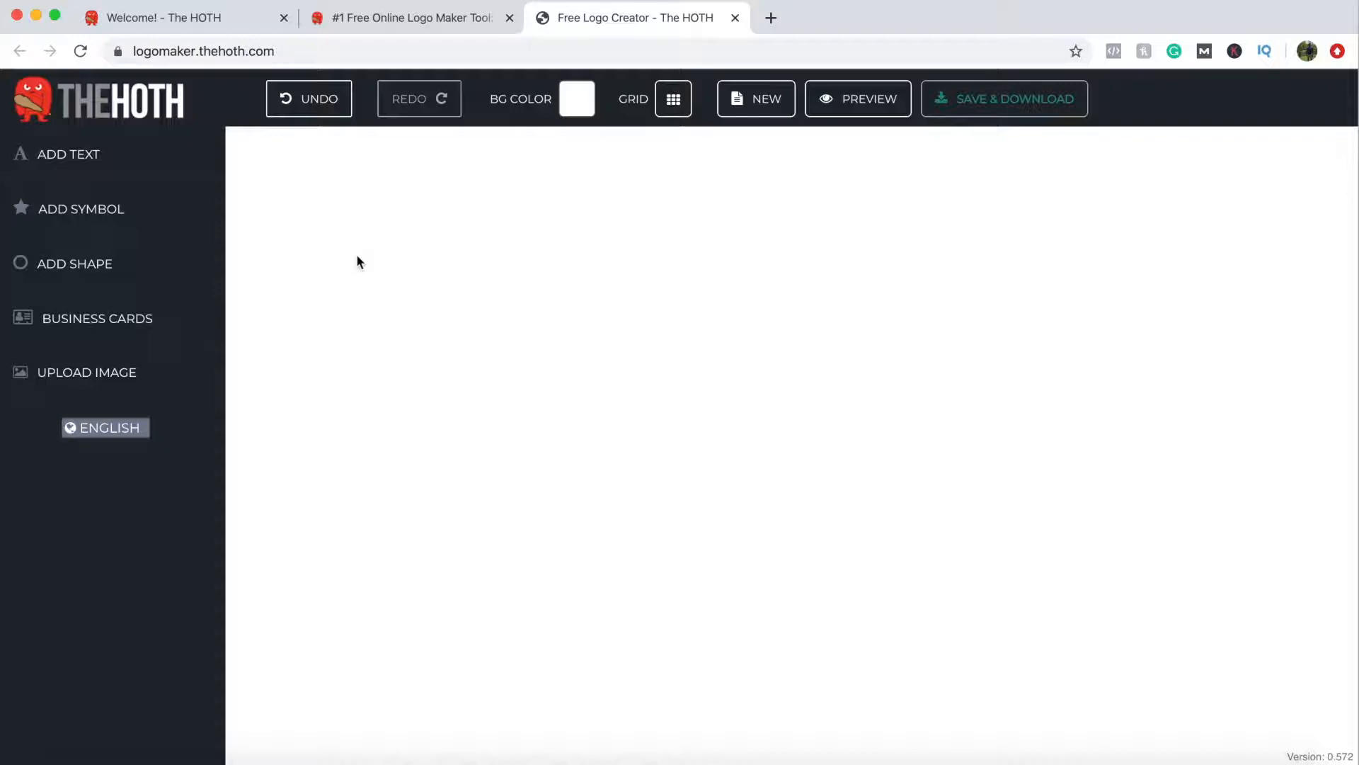
Step: Add a solid circle shape, resize it and place it near the canvas's upper edge
{"action": "left_click", "coordinate": [162, 282]}
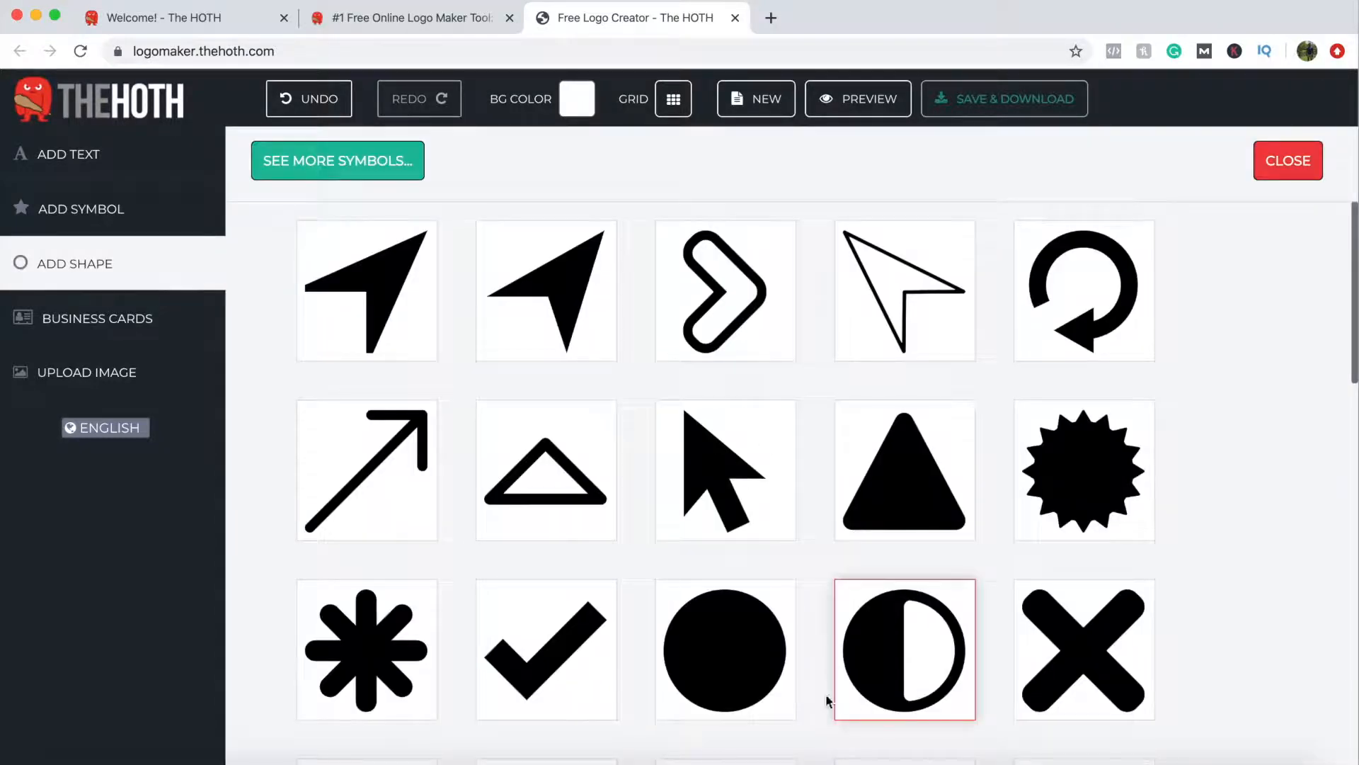
{"action": "left_click", "coordinate": [768, 671]}
{"action": "left_click_drag", "start_coordinate": [594, 276], "coordinate": [859, 385]}
{"action": "left_click_drag", "start_coordinate": [727, 337], "coordinate": [836, 337]}
{"action": "left_click_drag", "start_coordinate": [889, 173], "coordinate": [745, 237]}
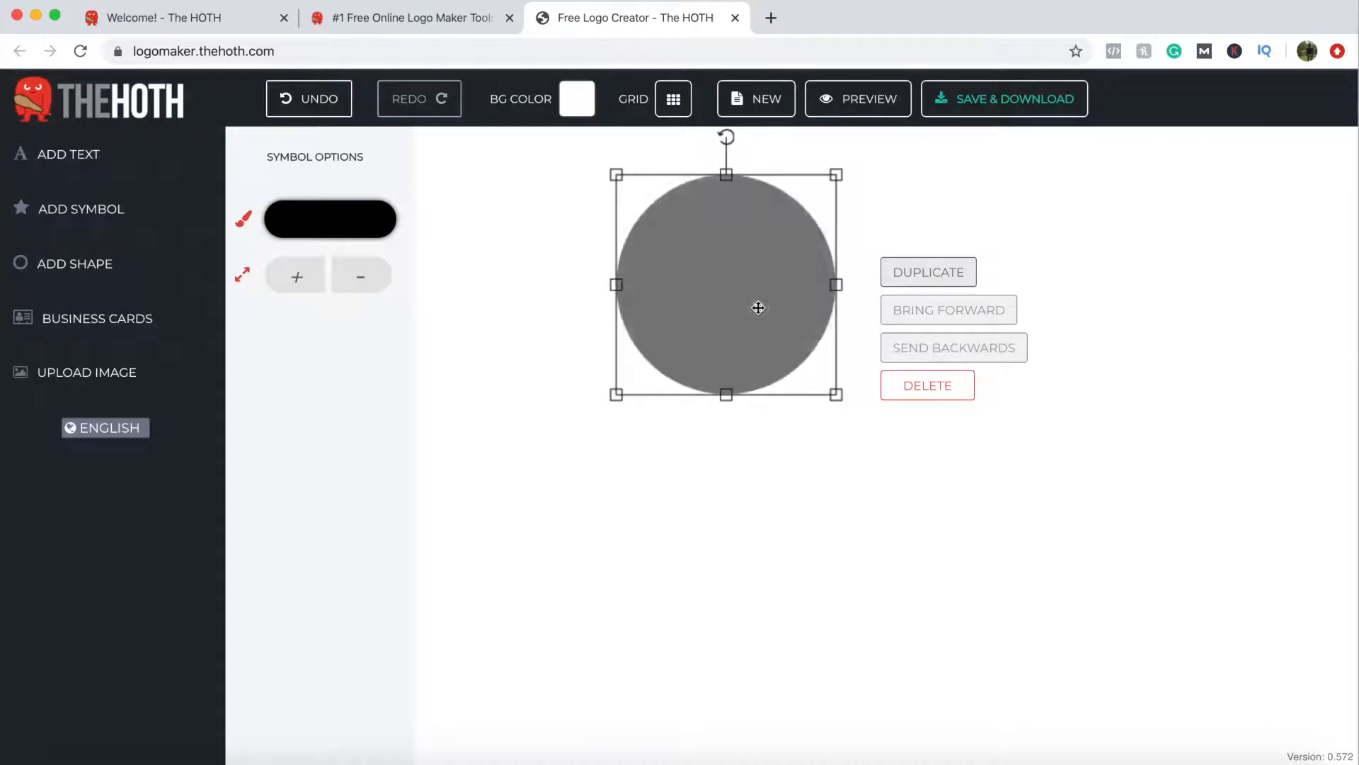
Step: Set the circle's fill colour to dark blue 003457
{"action": "left_click", "coordinate": [347, 221]}
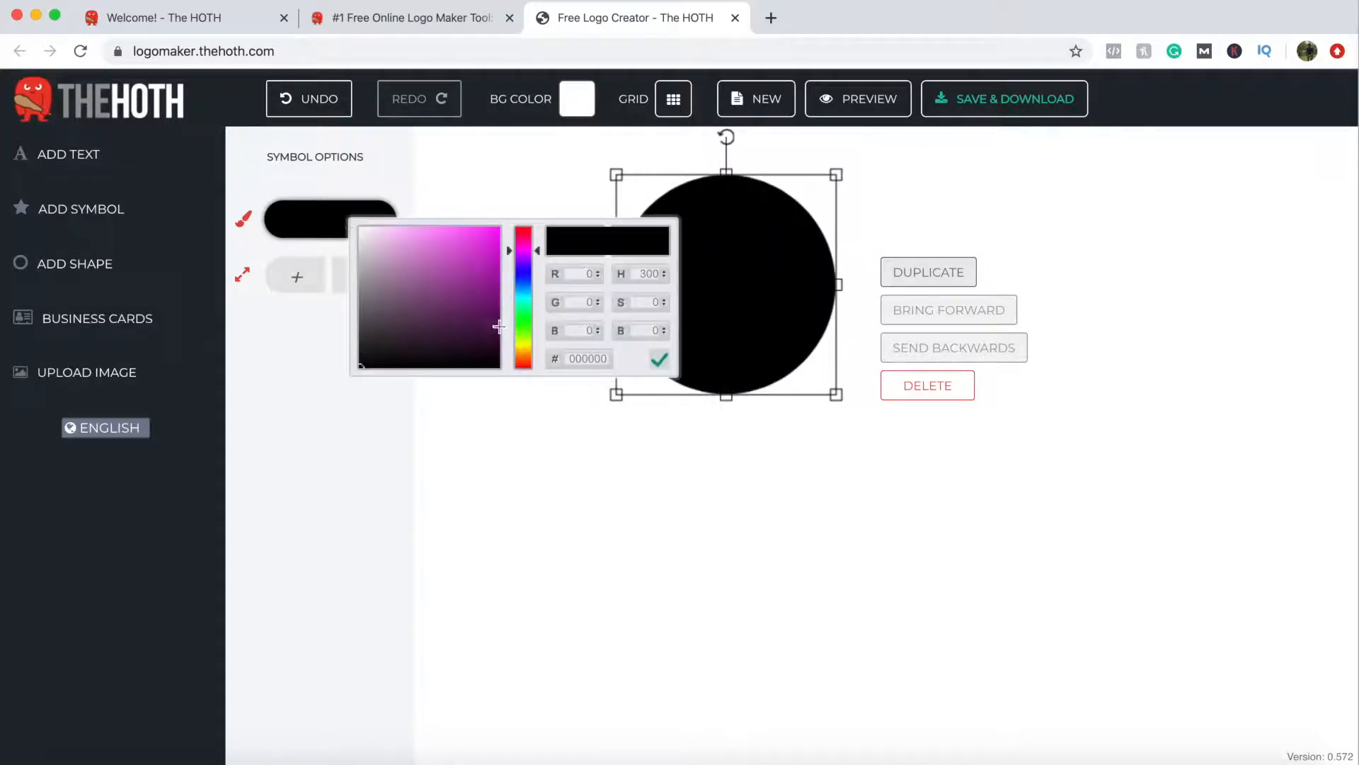
{"action": "left_click", "coordinate": [583, 360]}
{"action": "type", "text": "003457"}
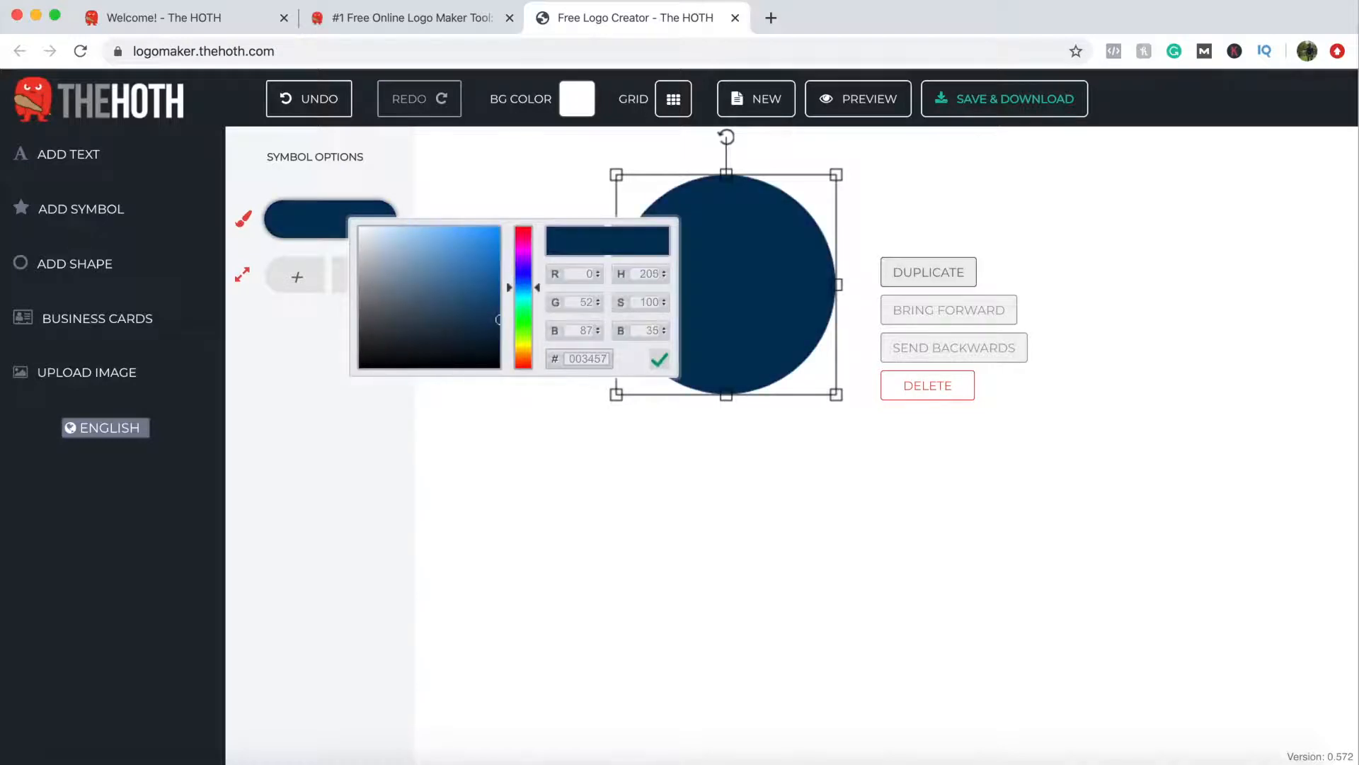
Step: Confirm the circle's fill colour and show the Legal category of the symbol library
{"action": "left_click", "coordinate": [659, 360]}
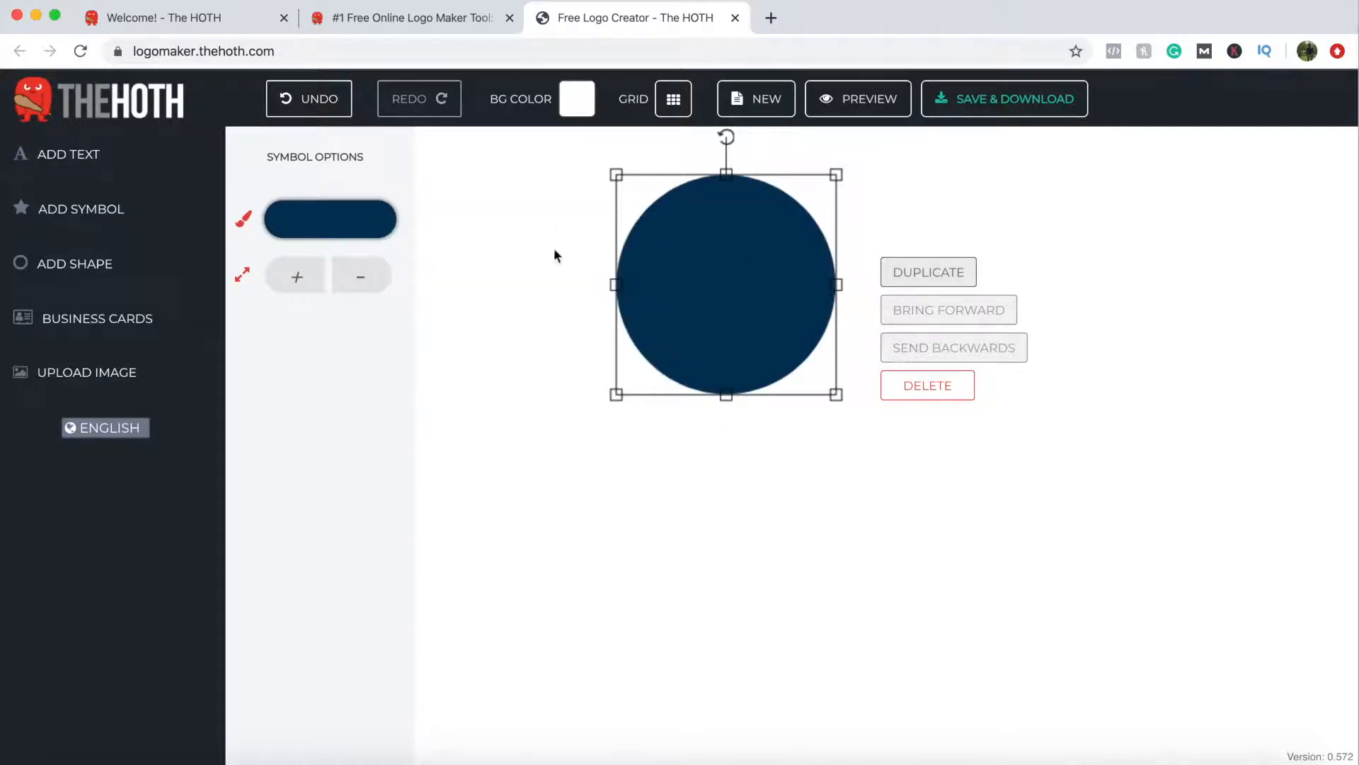
{"action": "left_click", "coordinate": [128, 210]}
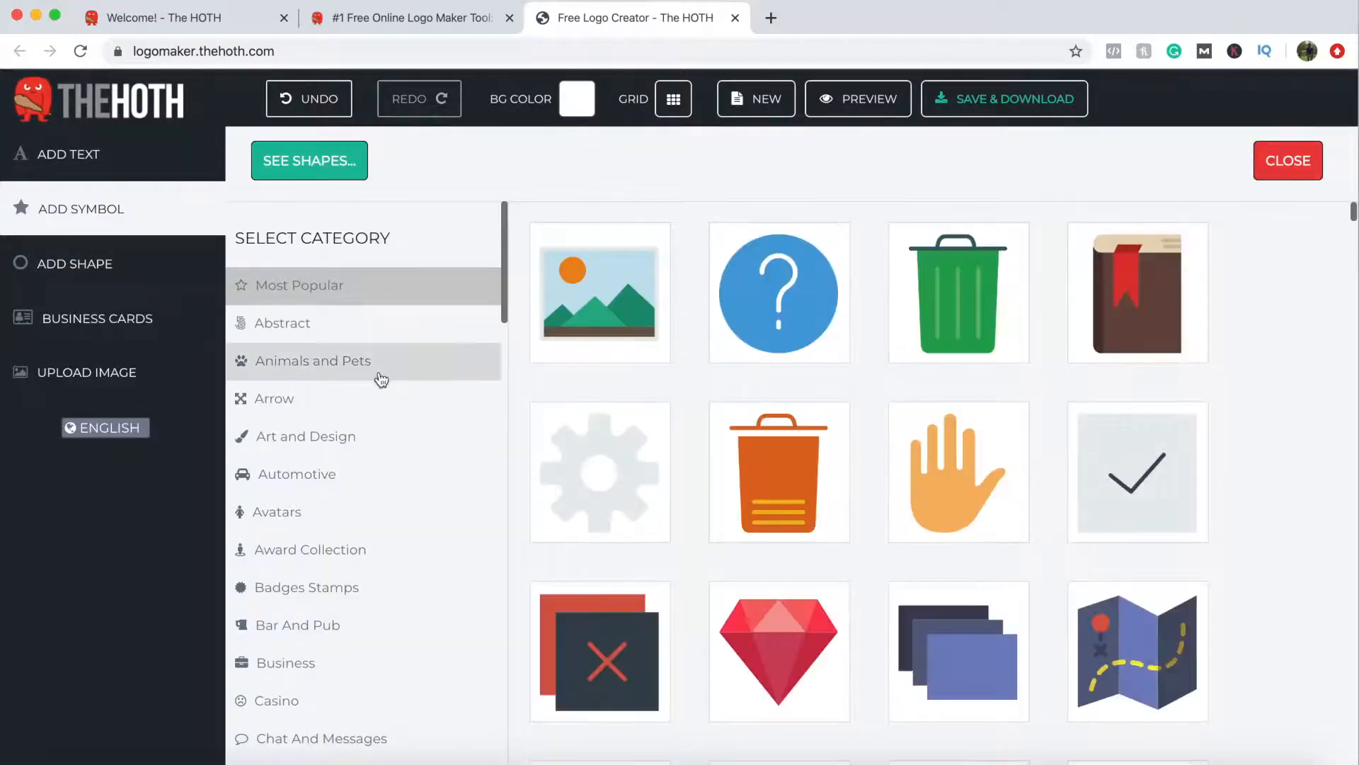
{"action": "scroll", "coordinate": [375, 382], "scroll_direction": "down", "scroll_amount": 1}
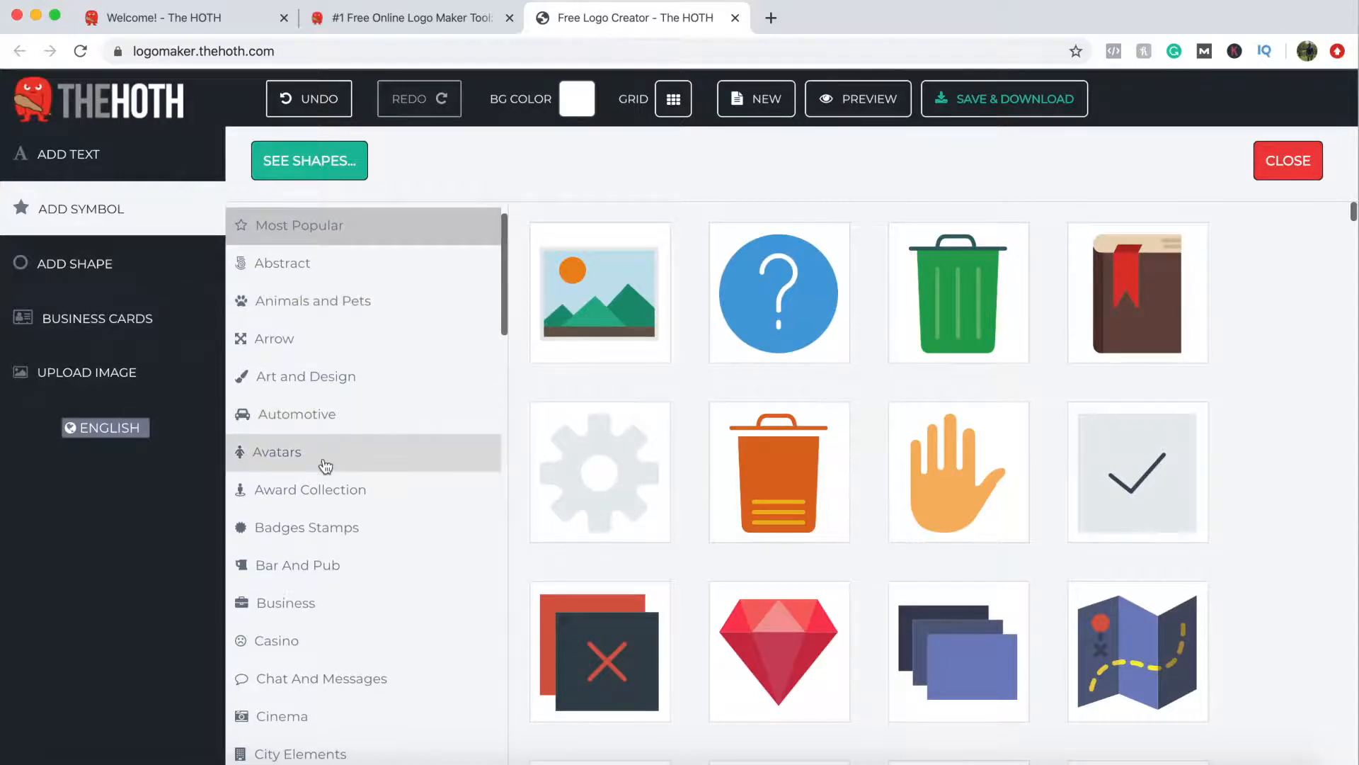
{"action": "scroll", "coordinate": [327, 460], "scroll_direction": "down", "scroll_amount": 2}
{"action": "scroll", "coordinate": [370, 478], "scroll_direction": "down", "scroll_amount": 5}
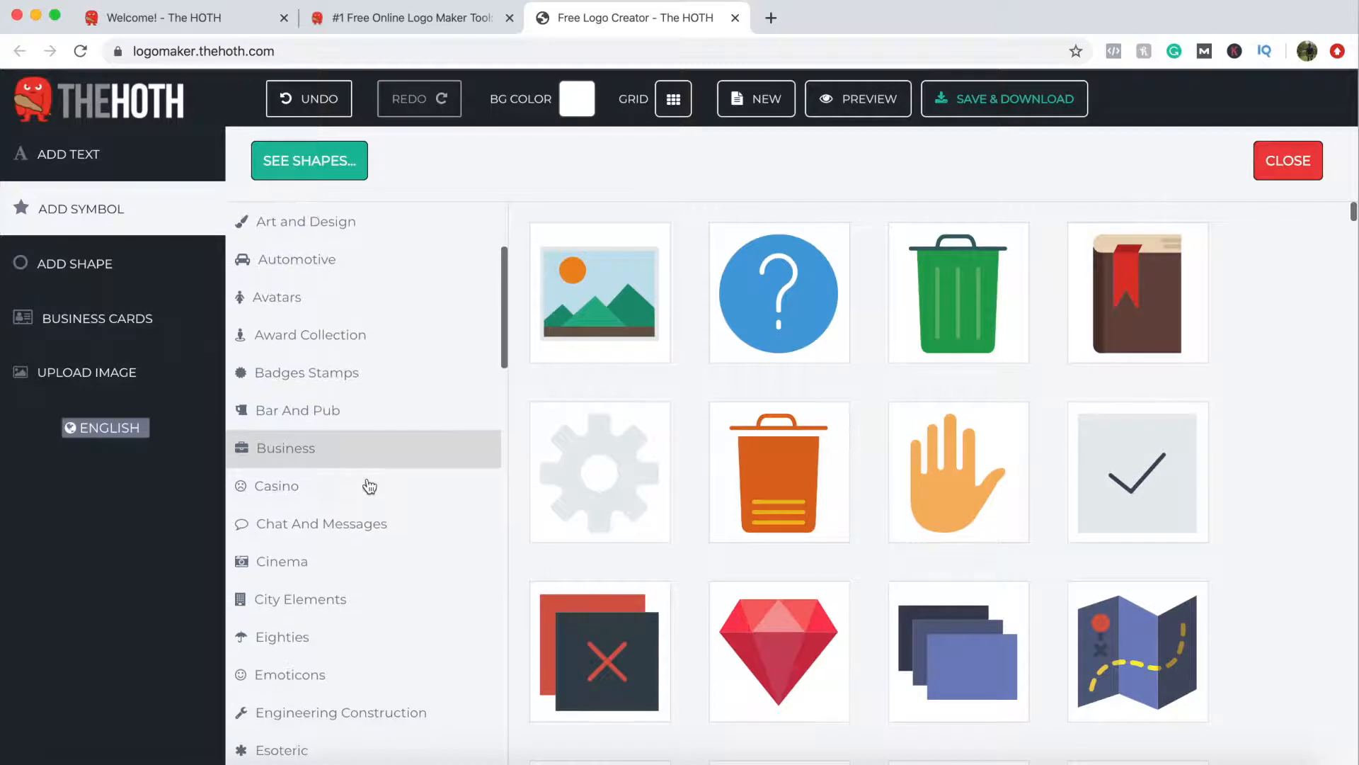
{"action": "scroll", "coordinate": [370, 481], "scroll_direction": "down", "scroll_amount": 6}
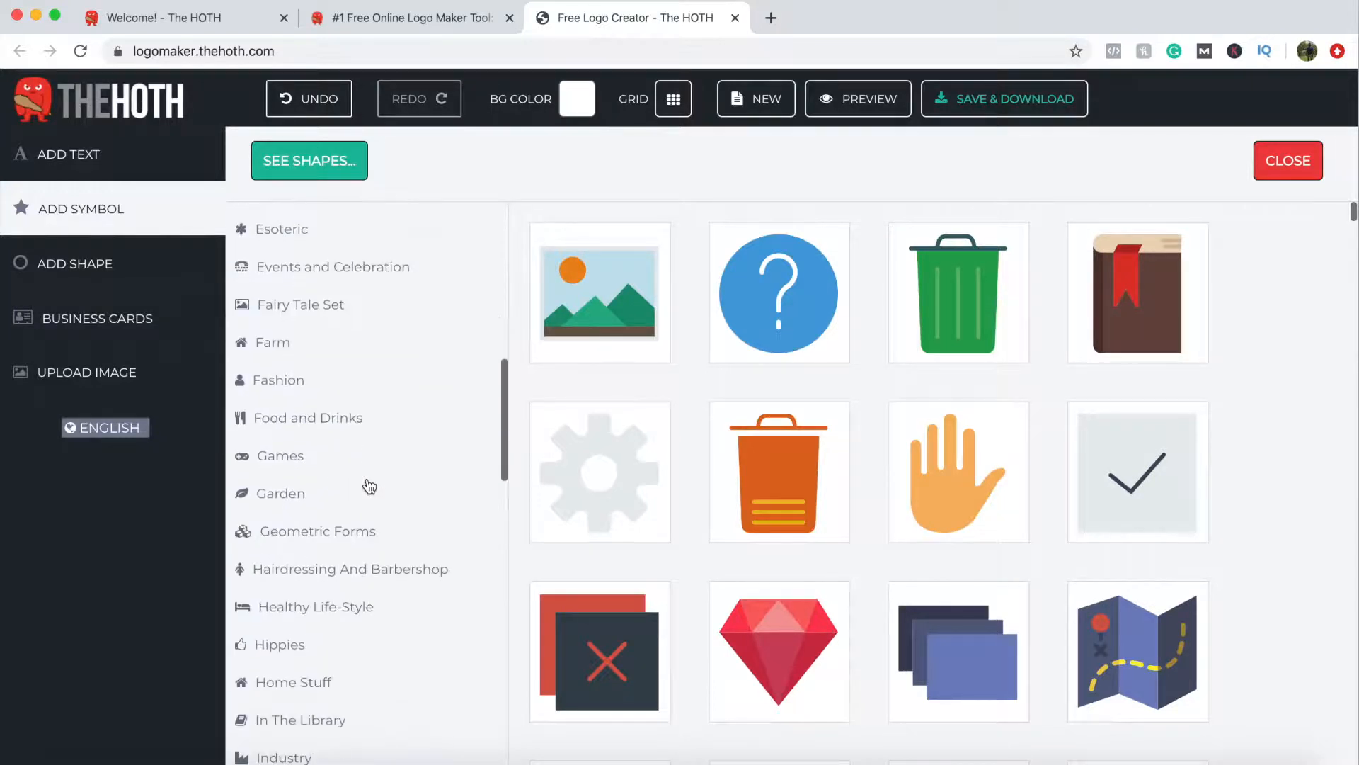
{"action": "scroll", "coordinate": [365, 480], "scroll_direction": "down", "scroll_amount": 2}
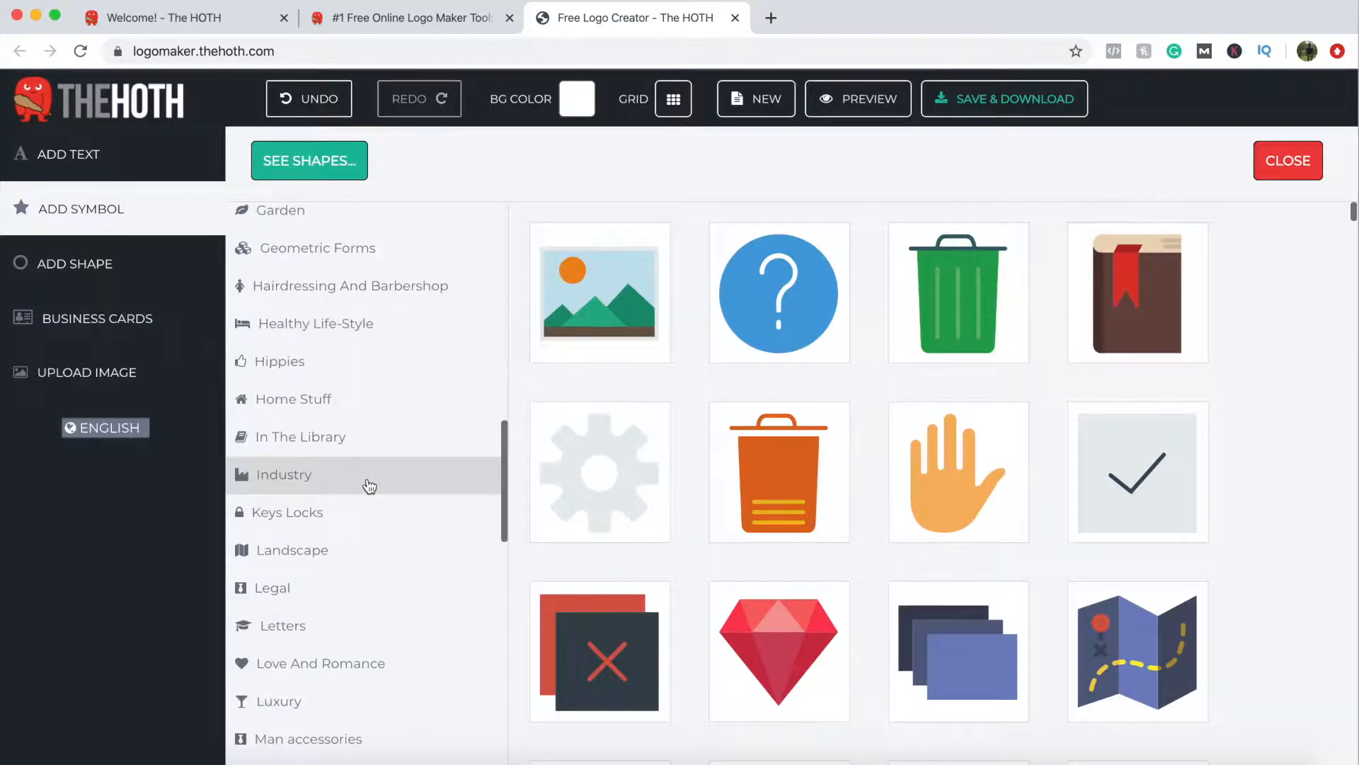
{"action": "left_click", "coordinate": [288, 527]}
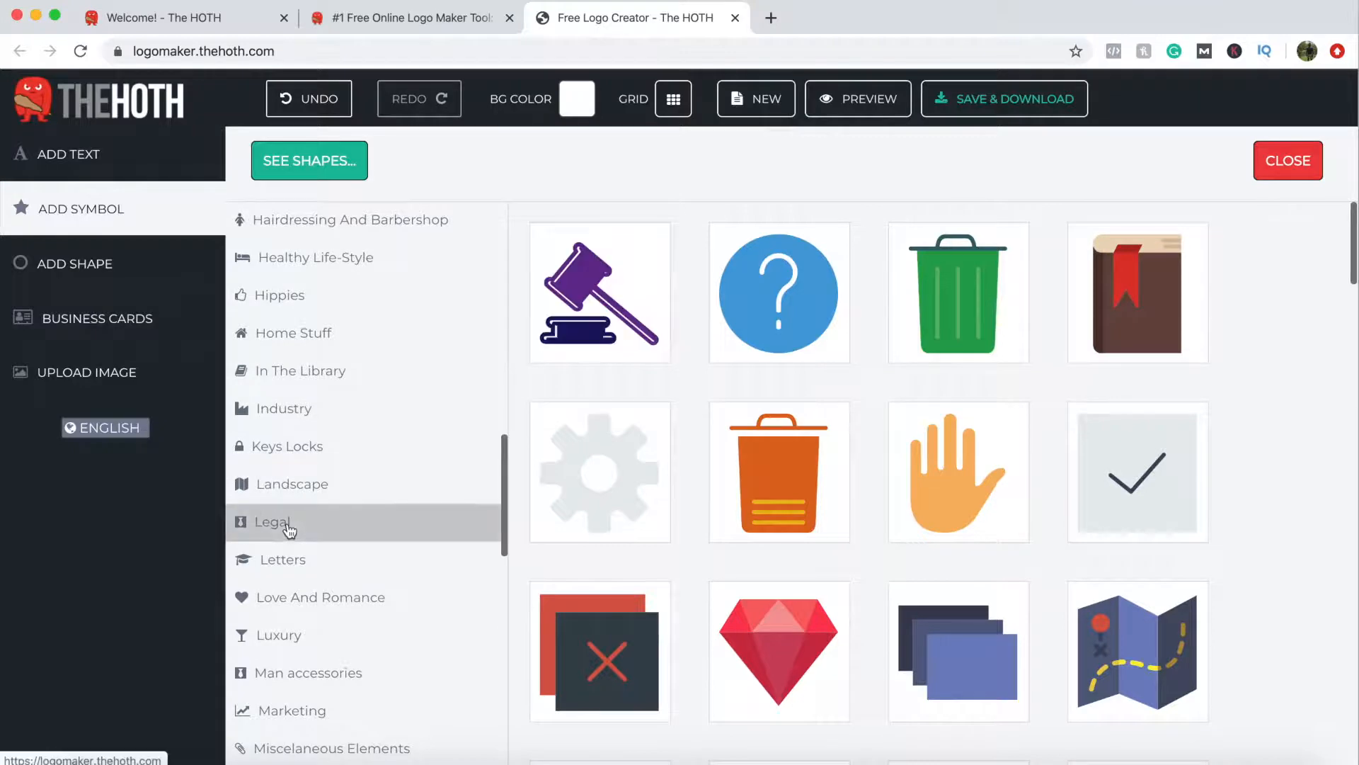
Step: Add the symbol of scales inside a laurel wreath and enlarge it to nearly fill the dark blue circle
{"action": "scroll", "coordinate": [949, 501], "scroll_direction": "down", "scroll_amount": 3}
{"action": "scroll", "coordinate": [950, 501], "scroll_direction": "down", "scroll_amount": 6}
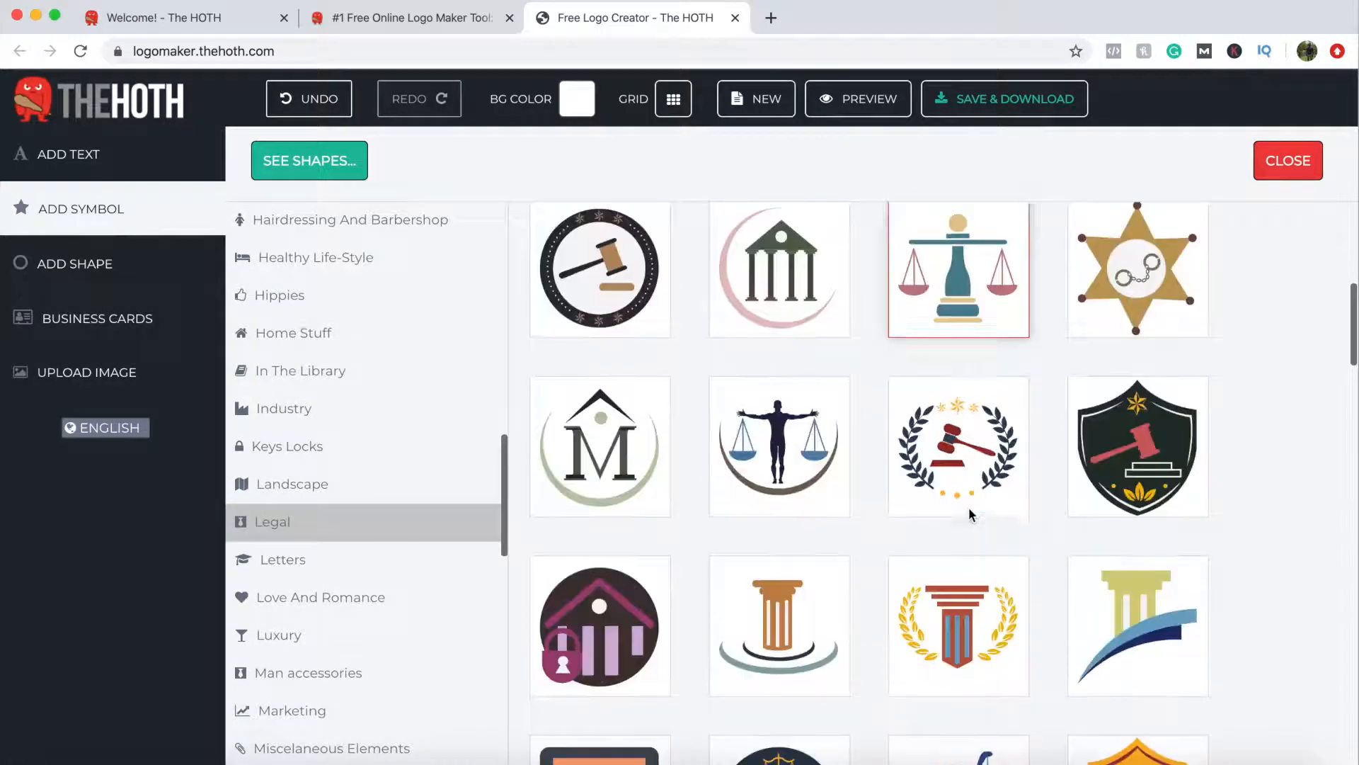
{"action": "scroll", "coordinate": [968, 506], "scroll_direction": "up", "scroll_amount": 7}
{"action": "left_click", "coordinate": [816, 464]}
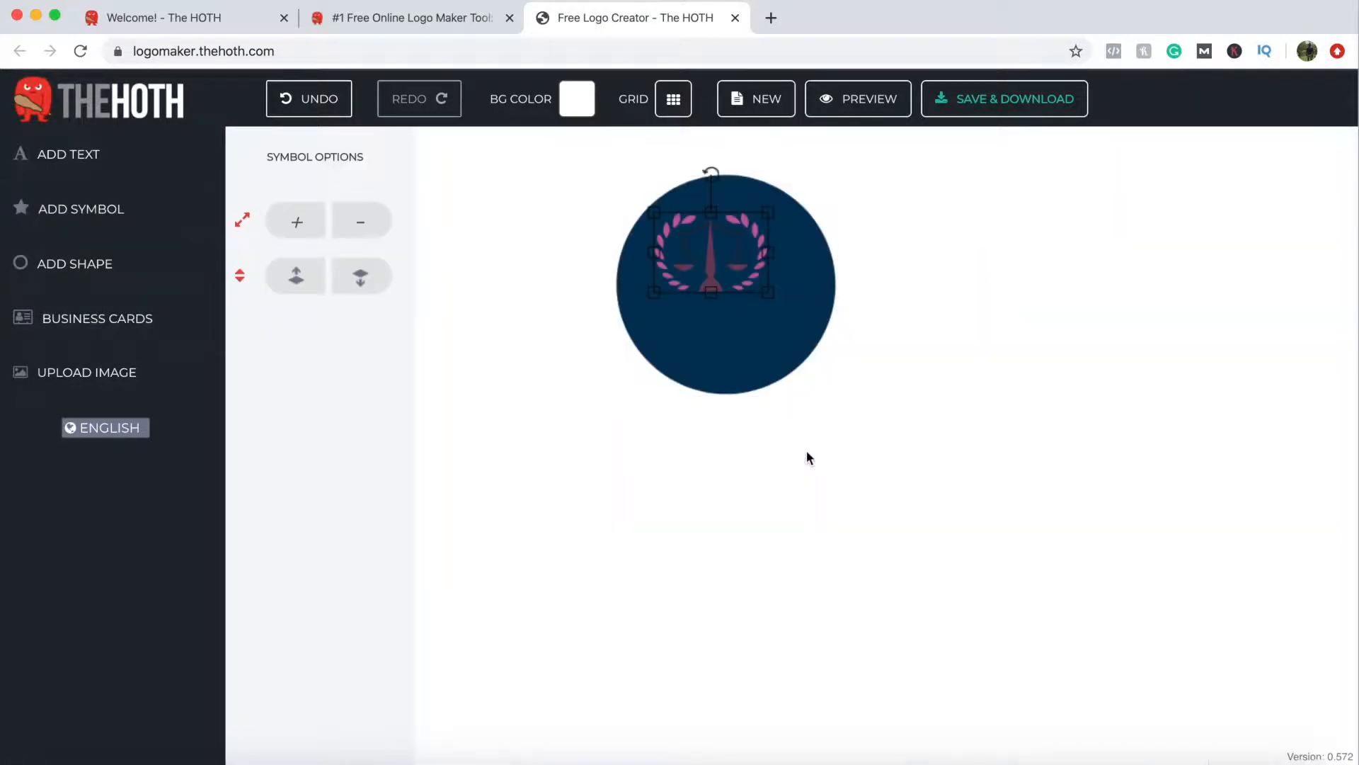
{"action": "left_click_drag", "start_coordinate": [769, 293], "coordinate": [858, 357]}
{"action": "mouse_move", "coordinate": [791, 296]}
{"action": "left_mouse_down"}
{"action": "mouse_move", "coordinate": [757, 296]}
{"action": "mouse_move", "coordinate": [772, 303]}
{"action": "left_mouse_up"}
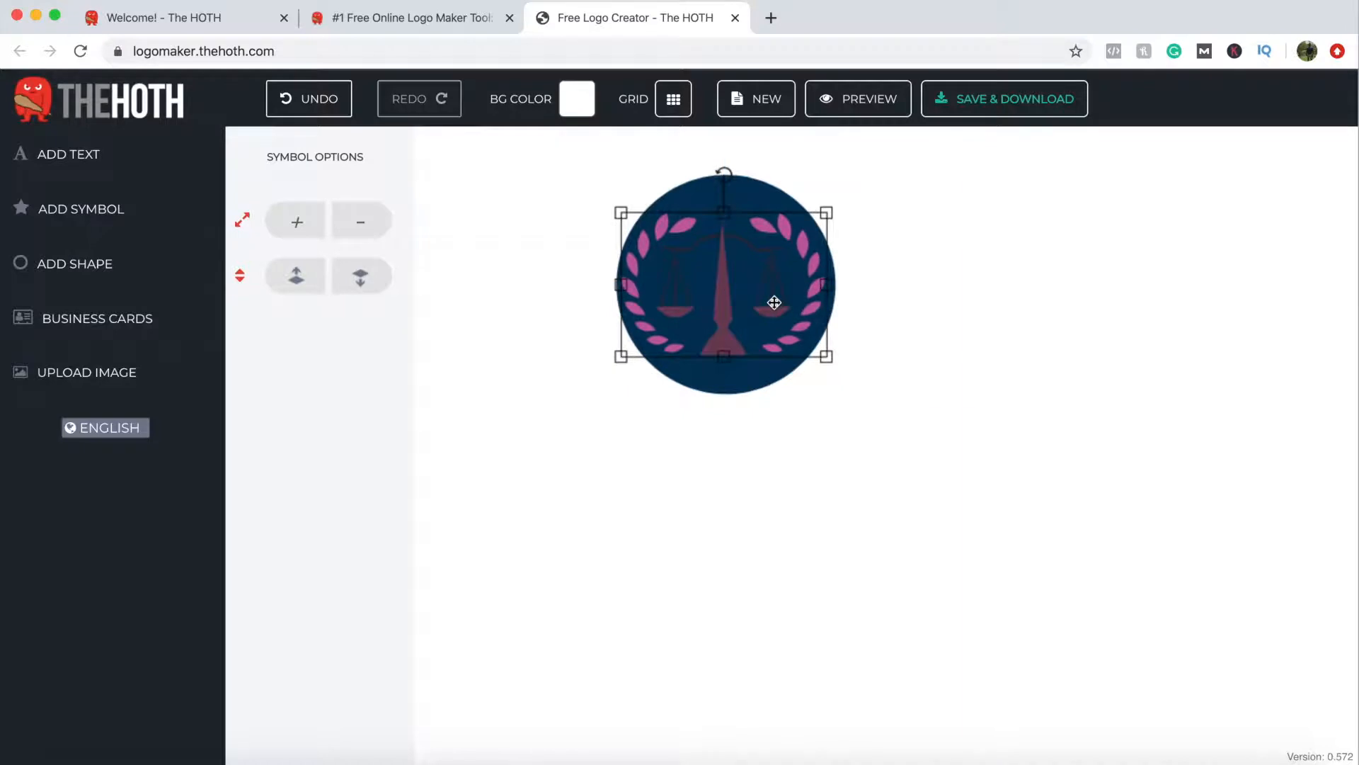
Step: Recolour the symbol's scales, giving the central pillar and pans near-white fcfcfc and the beam and hanging strings white
{"action": "left_click", "coordinate": [726, 304]}
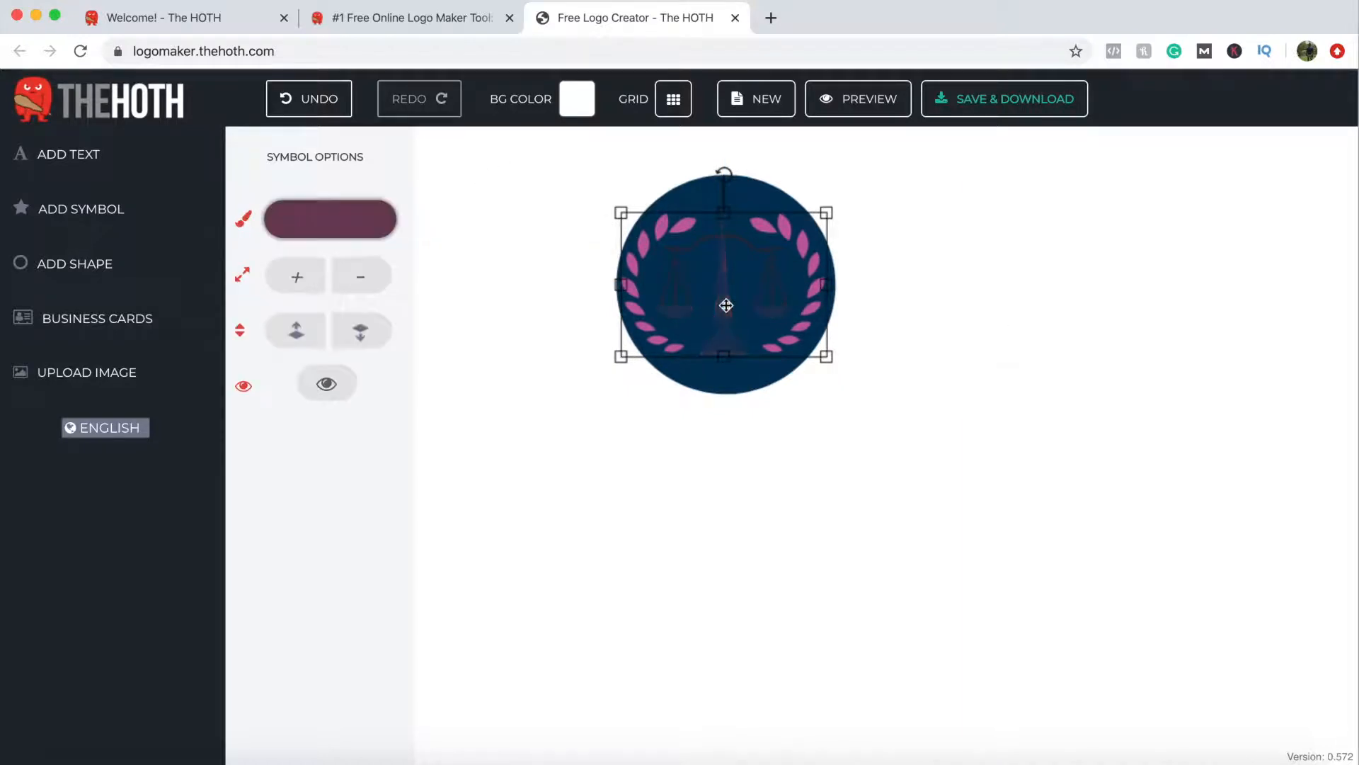
{"action": "left_click", "coordinate": [354, 218]}
{"action": "left_click_drag", "start_coordinate": [425, 304], "coordinate": [367, 226]}
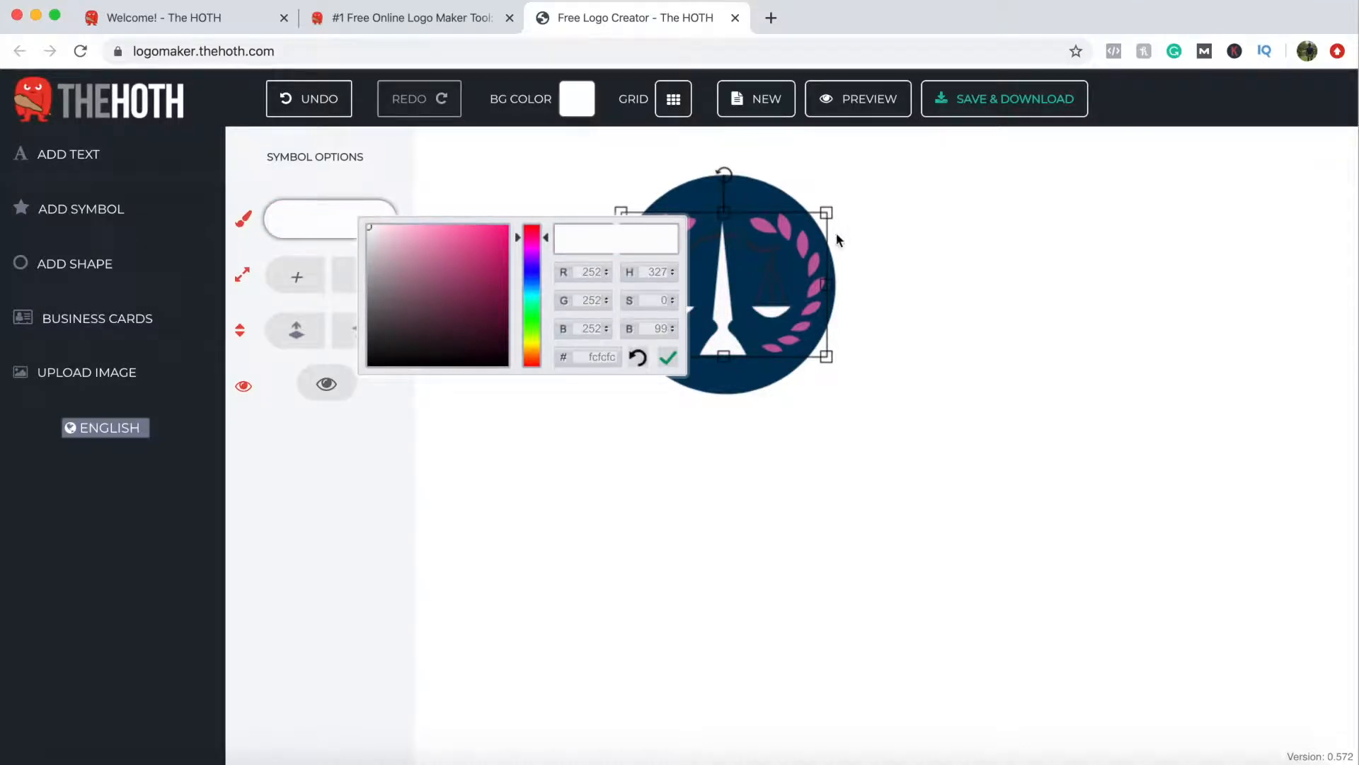
{"action": "left_click", "coordinate": [755, 247]}
{"action": "left_click", "coordinate": [358, 221]}
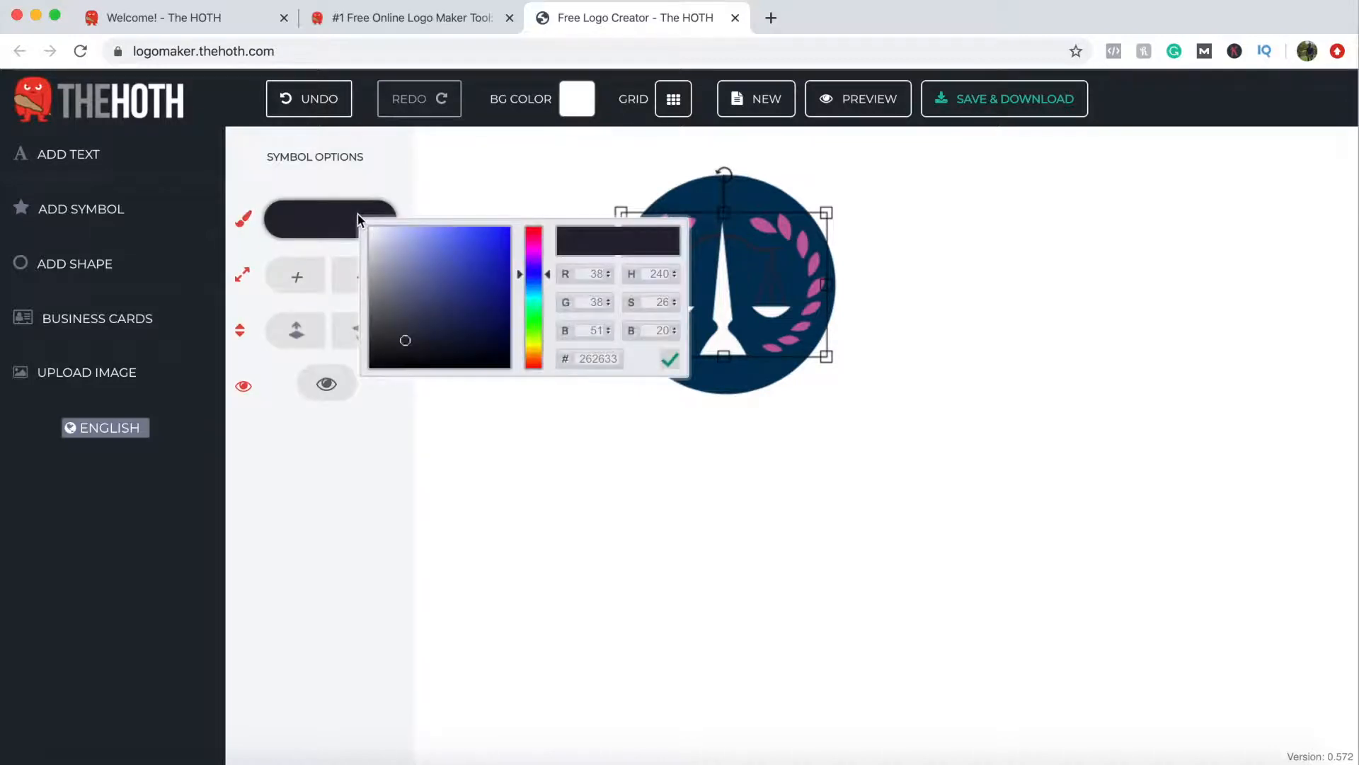
{"action": "left_click_drag", "start_coordinate": [406, 342], "coordinate": [368, 225]}
{"action": "left_click", "coordinate": [671, 361]}
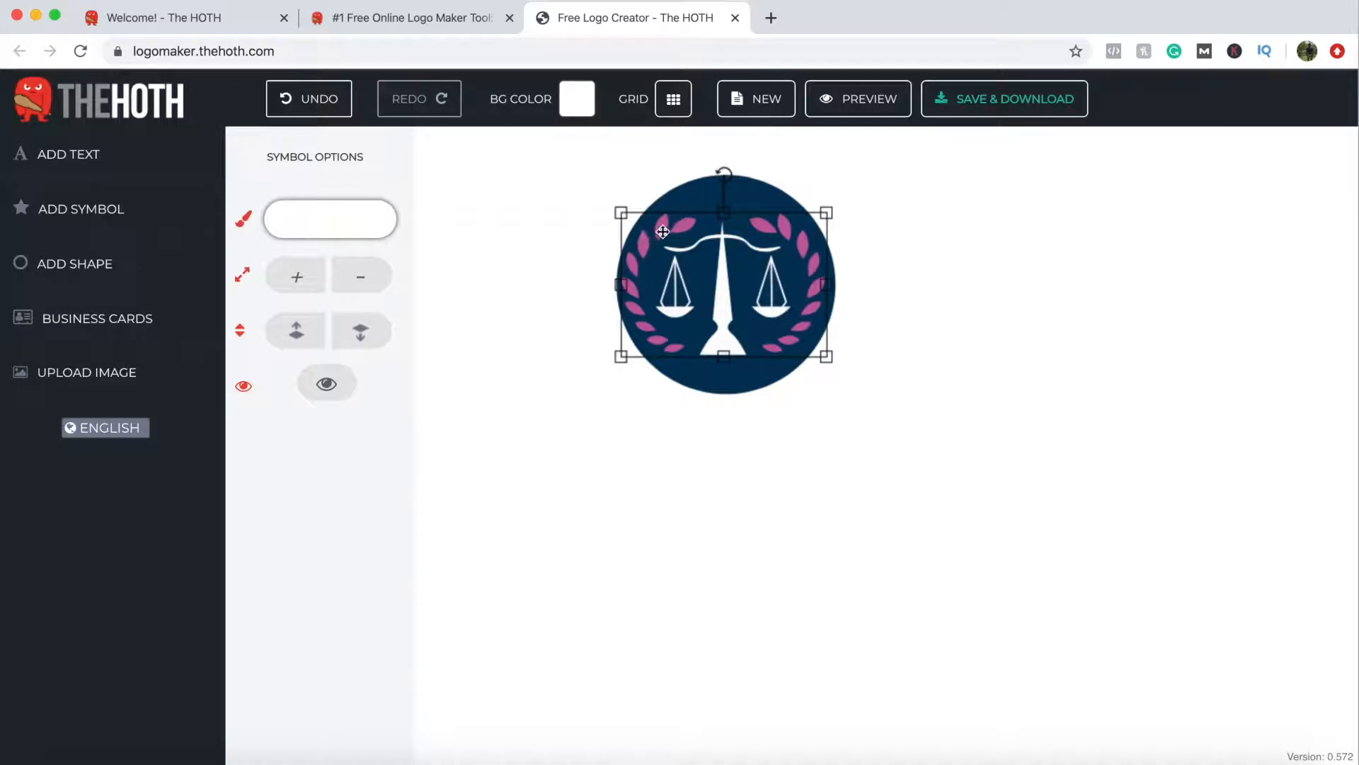
Step: Set the laurel wreath's colour to gold a37c10 and nudge the symbol sideways to centre it on the circle
{"action": "left_click", "coordinate": [646, 245]}
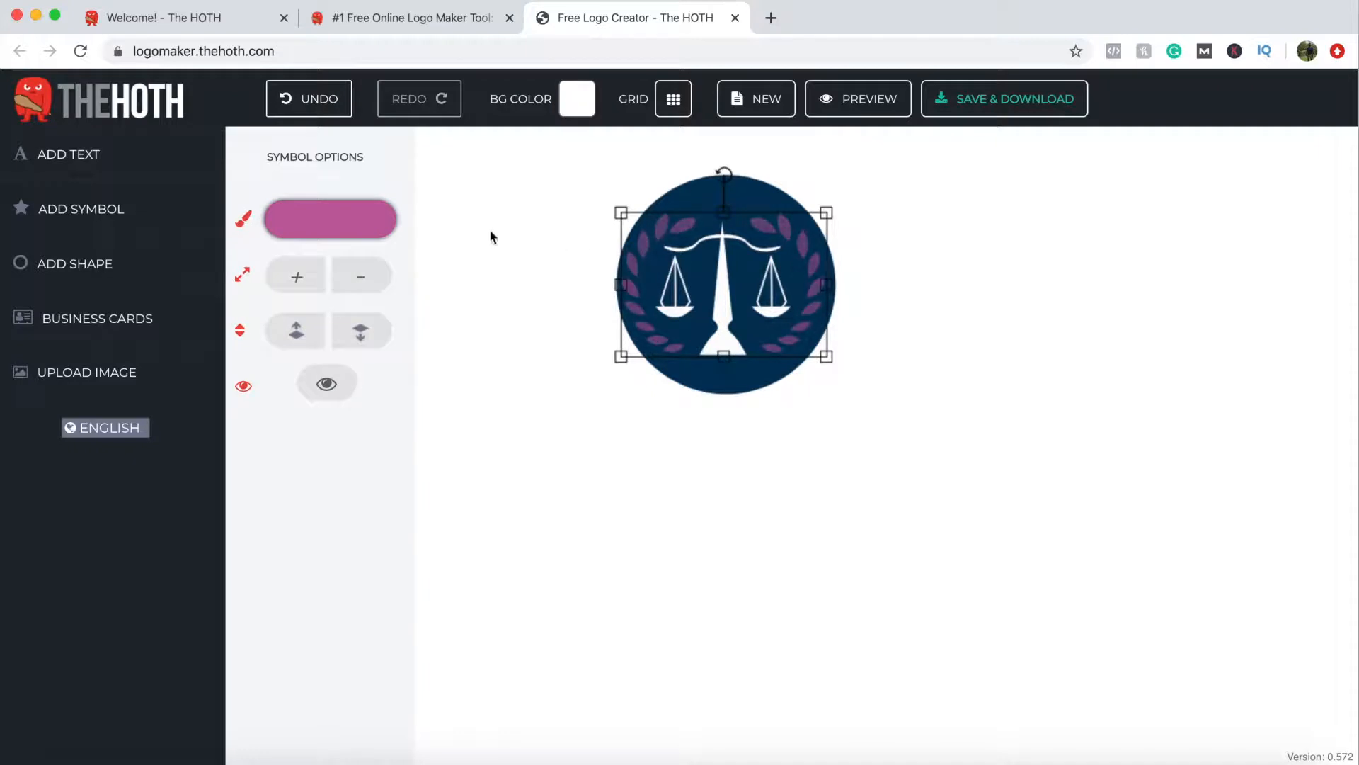
{"action": "left_click", "coordinate": [370, 221]}
{"action": "double_click", "coordinate": [613, 362]}
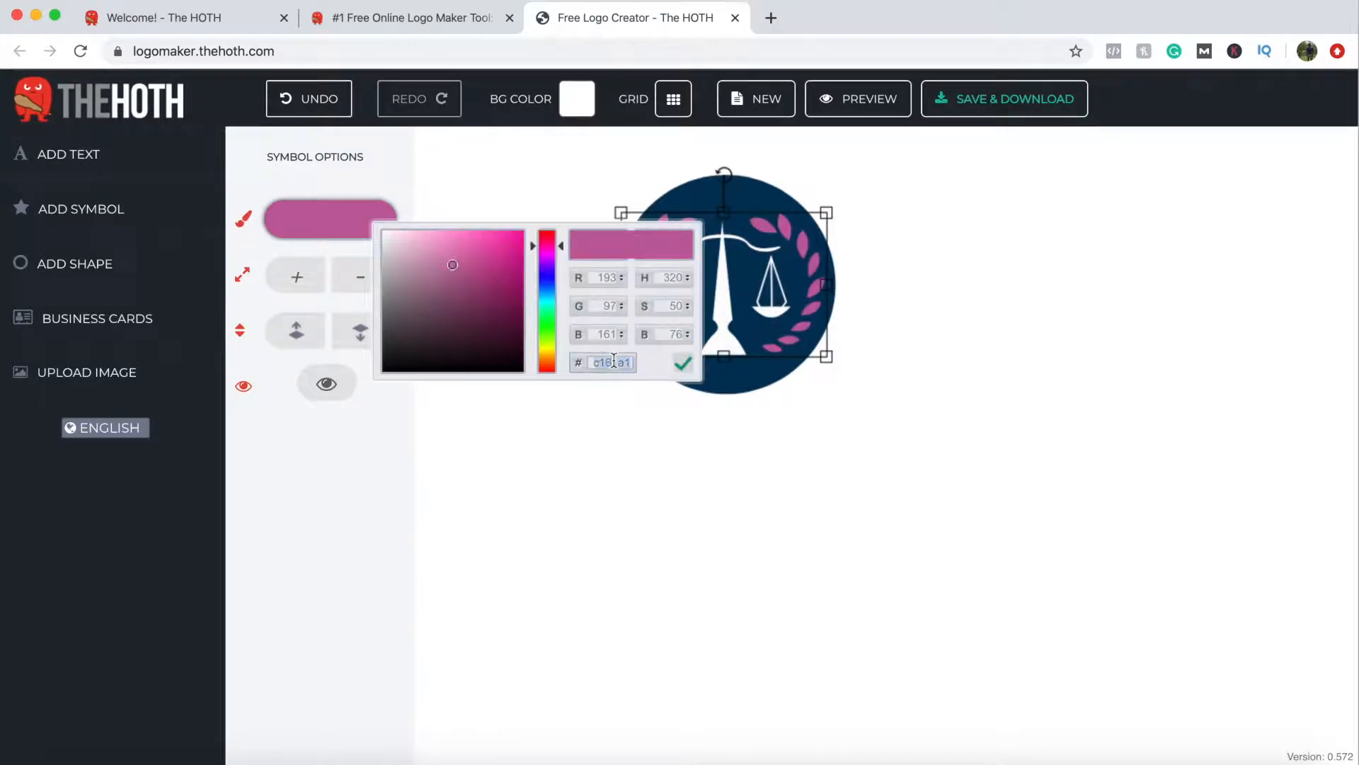
{"action": "type", "text": "a3"}
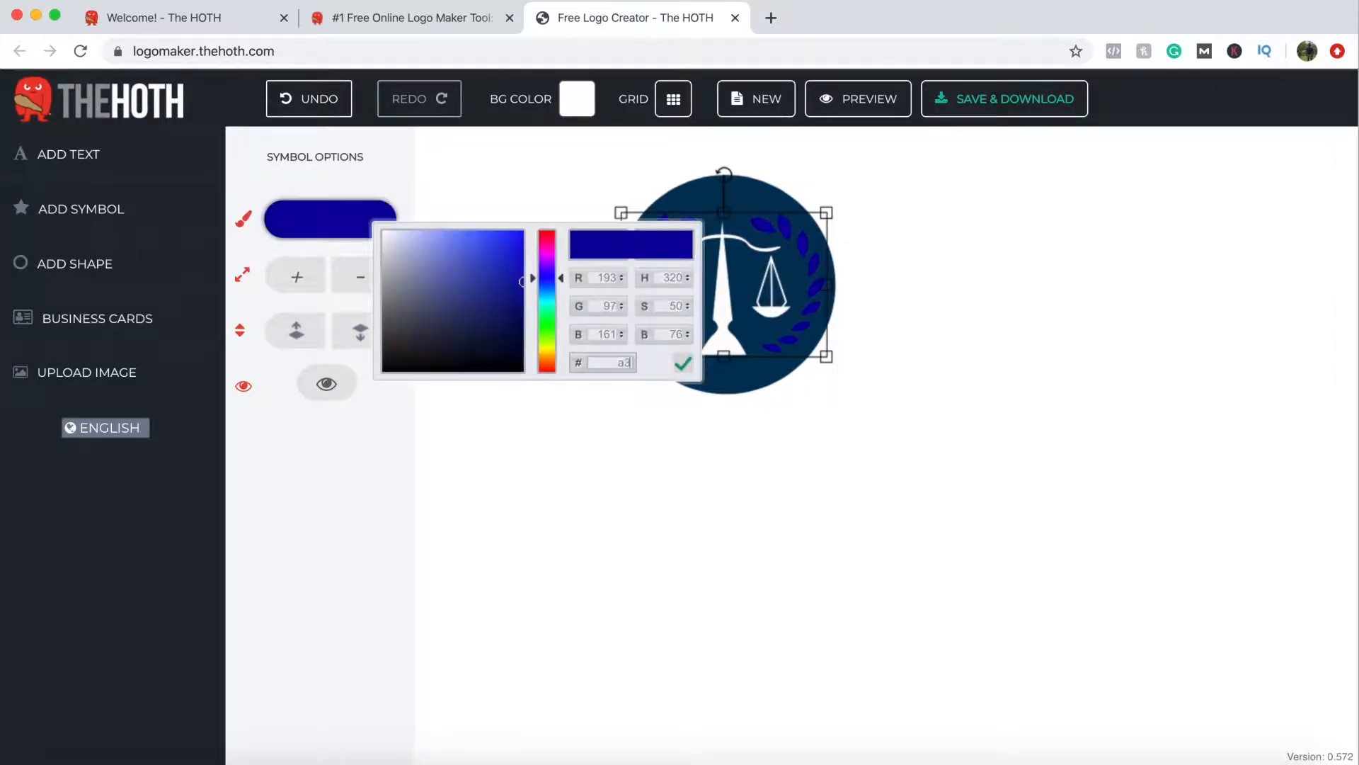
{"action": "type", "text": "7c10"}
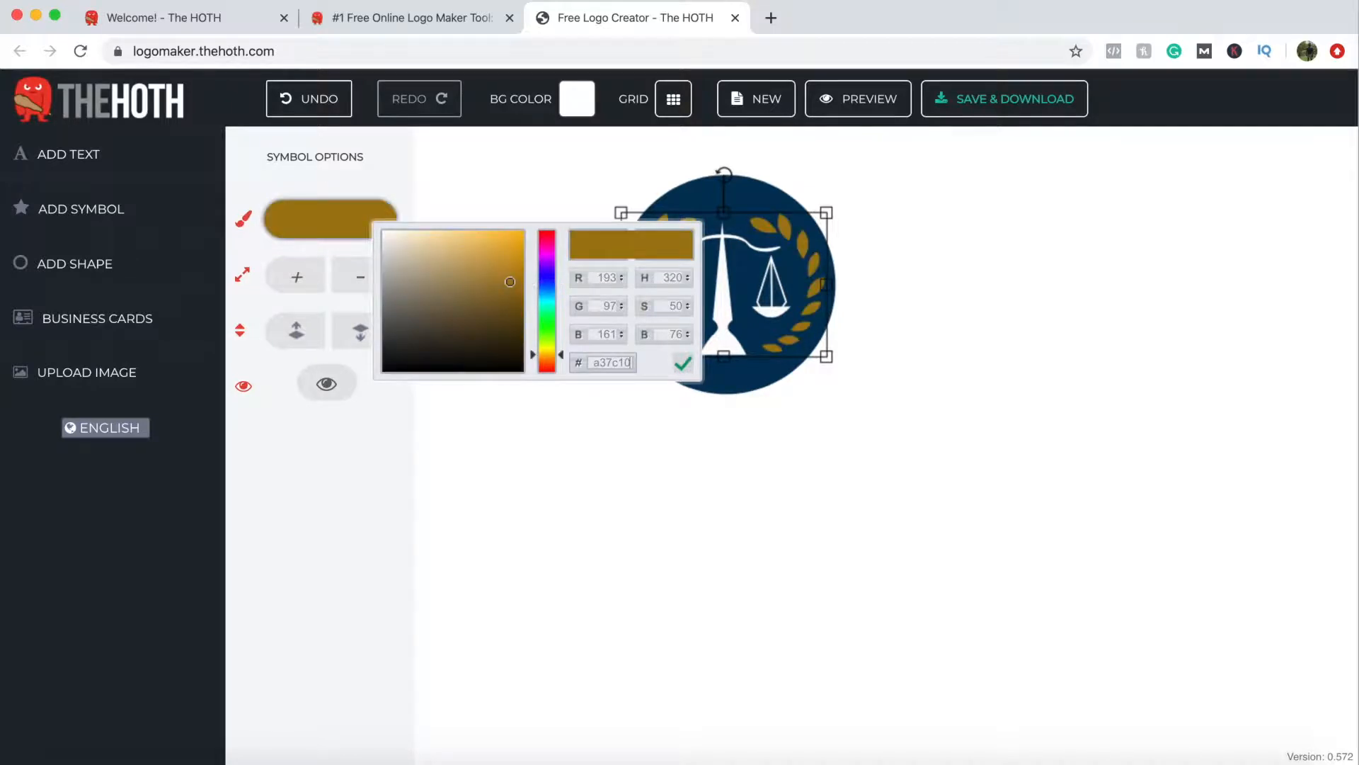
{"action": "left_click", "coordinate": [683, 366]}
{"action": "left_click_drag", "start_coordinate": [762, 264], "coordinate": [767, 264]}
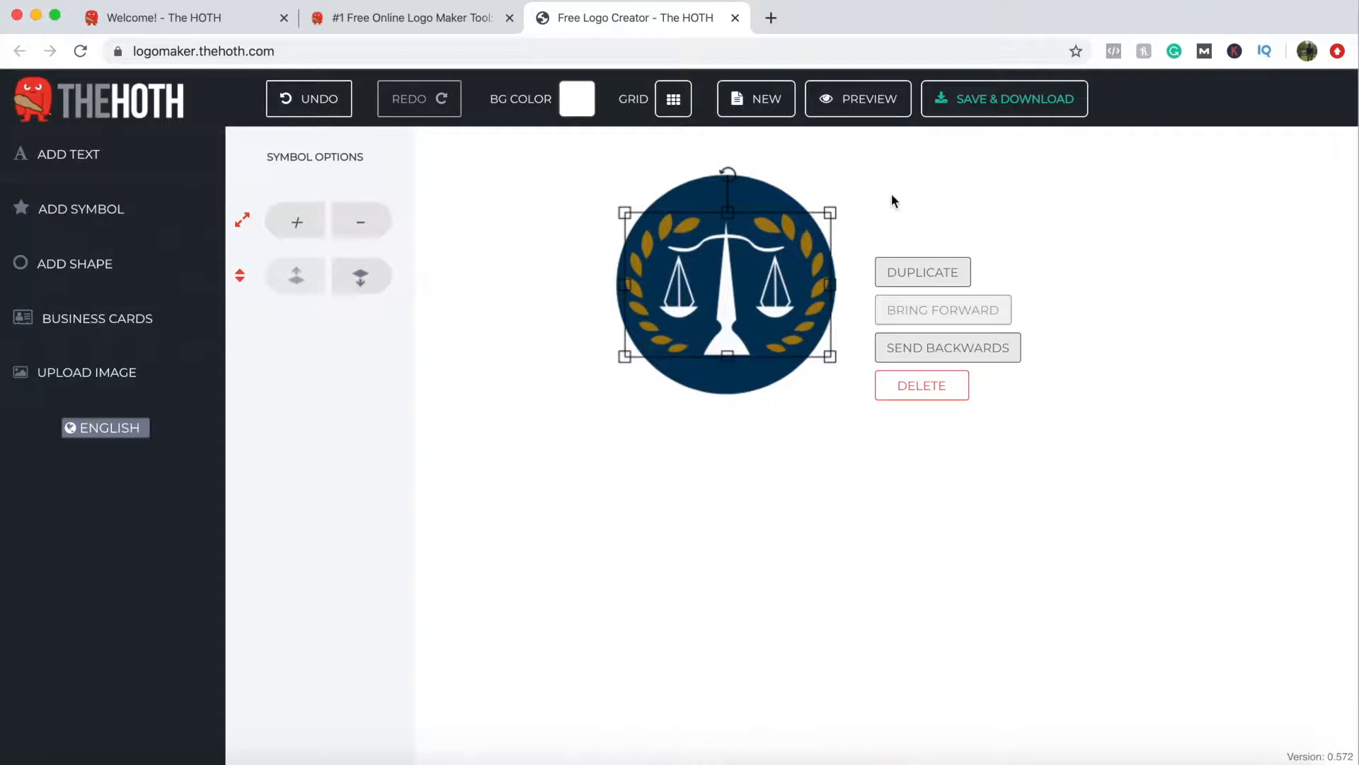
{"action": "left_click", "coordinate": [891, 197]}
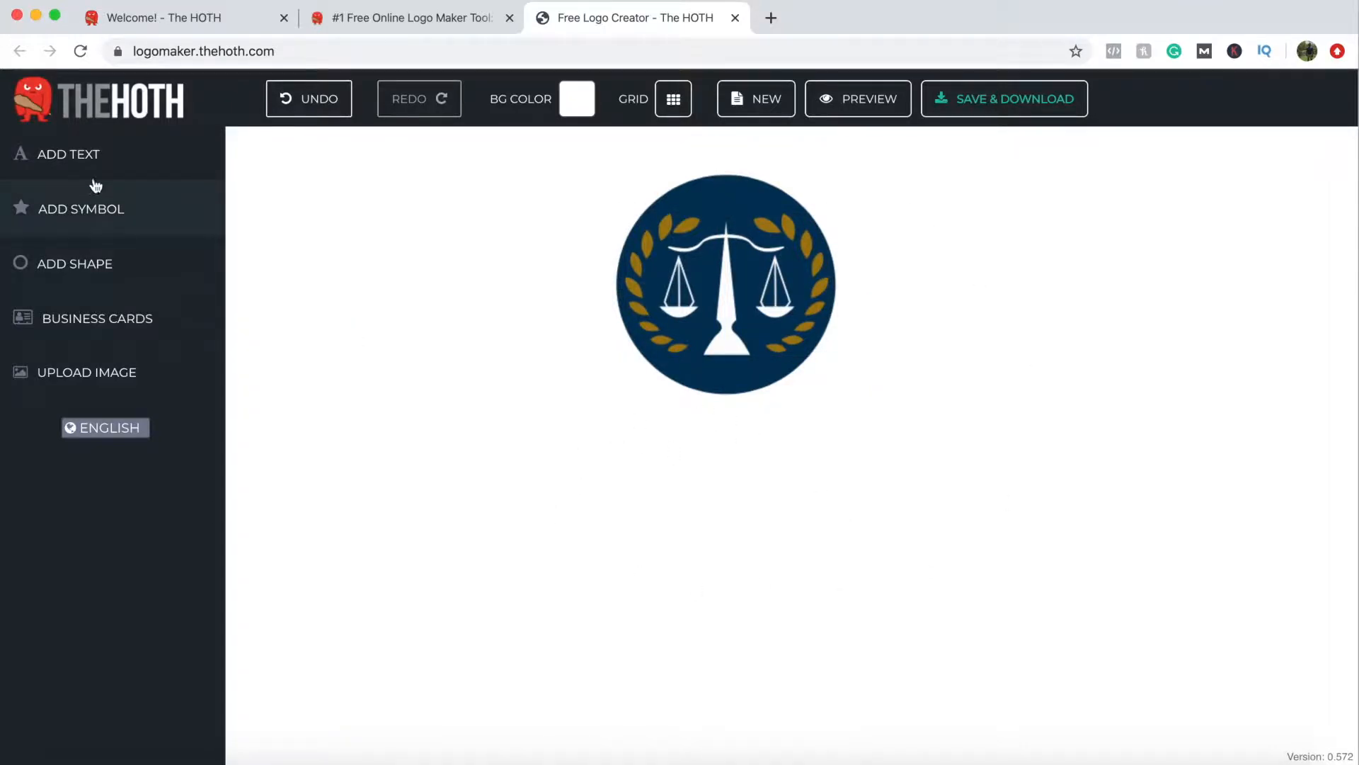
Step: Add an ADAMCG PRO text object below the circle reading "V&M LAW FIRM"
{"action": "left_click", "coordinate": [100, 157]}
{"action": "left_click", "coordinate": [1111, 249]}
{"action": "left_click_drag", "start_coordinate": [862, 264], "coordinate": [789, 440]}
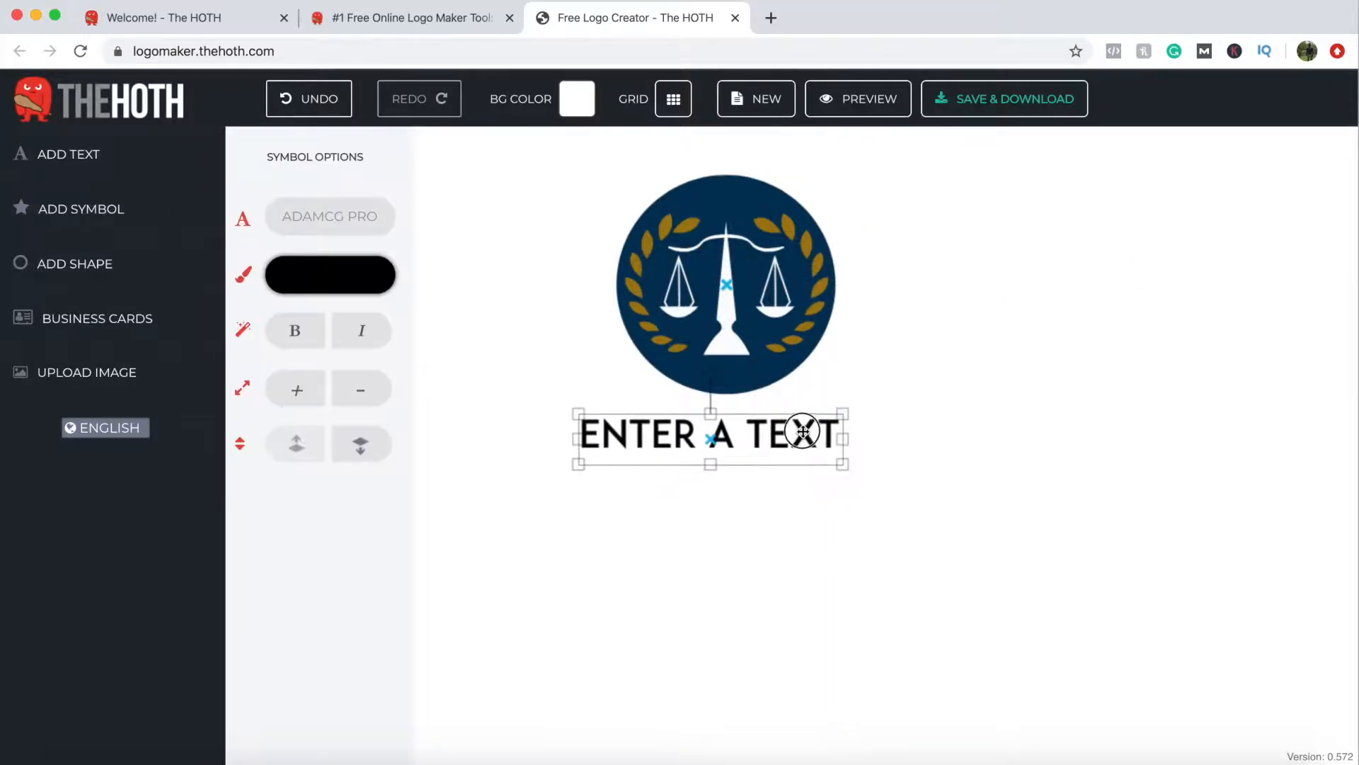
{"action": "double_click", "coordinate": [787, 436]}
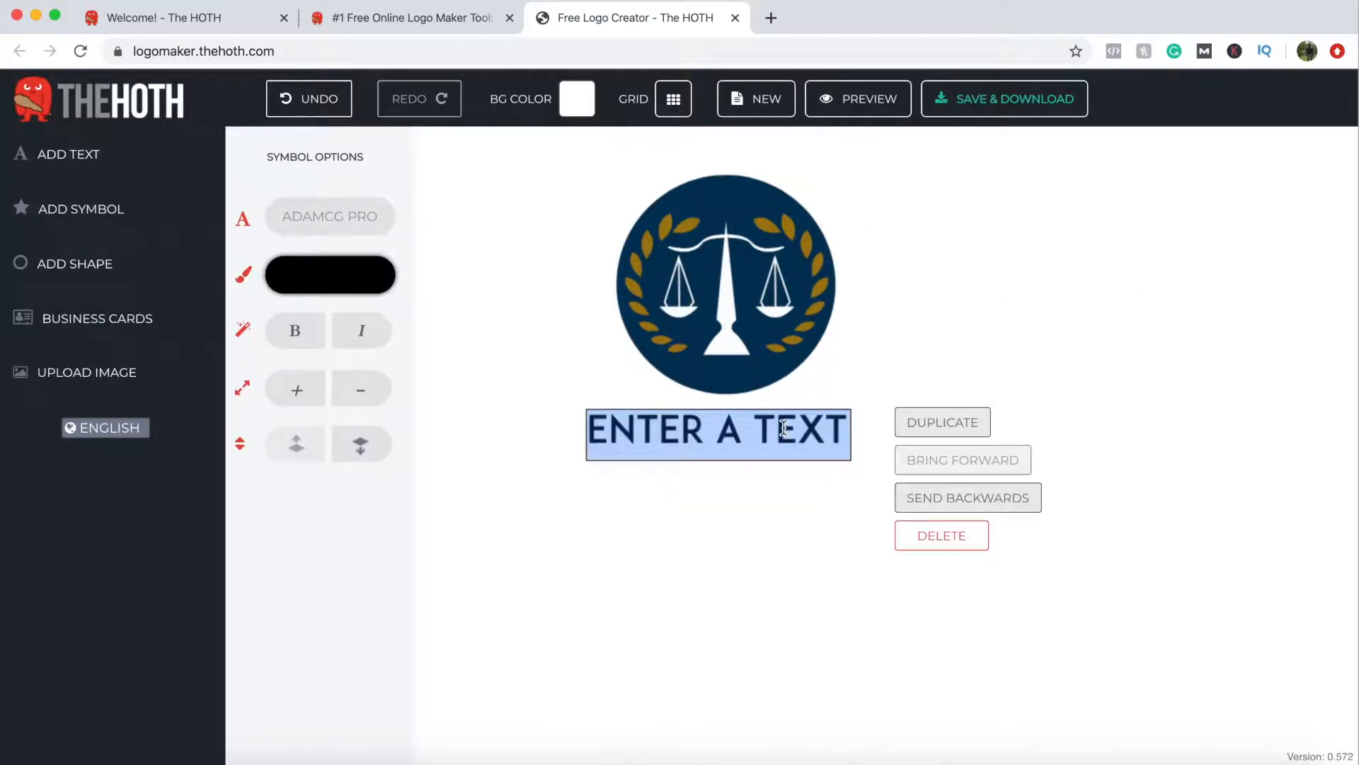
{"action": "type", "text": "V&"}
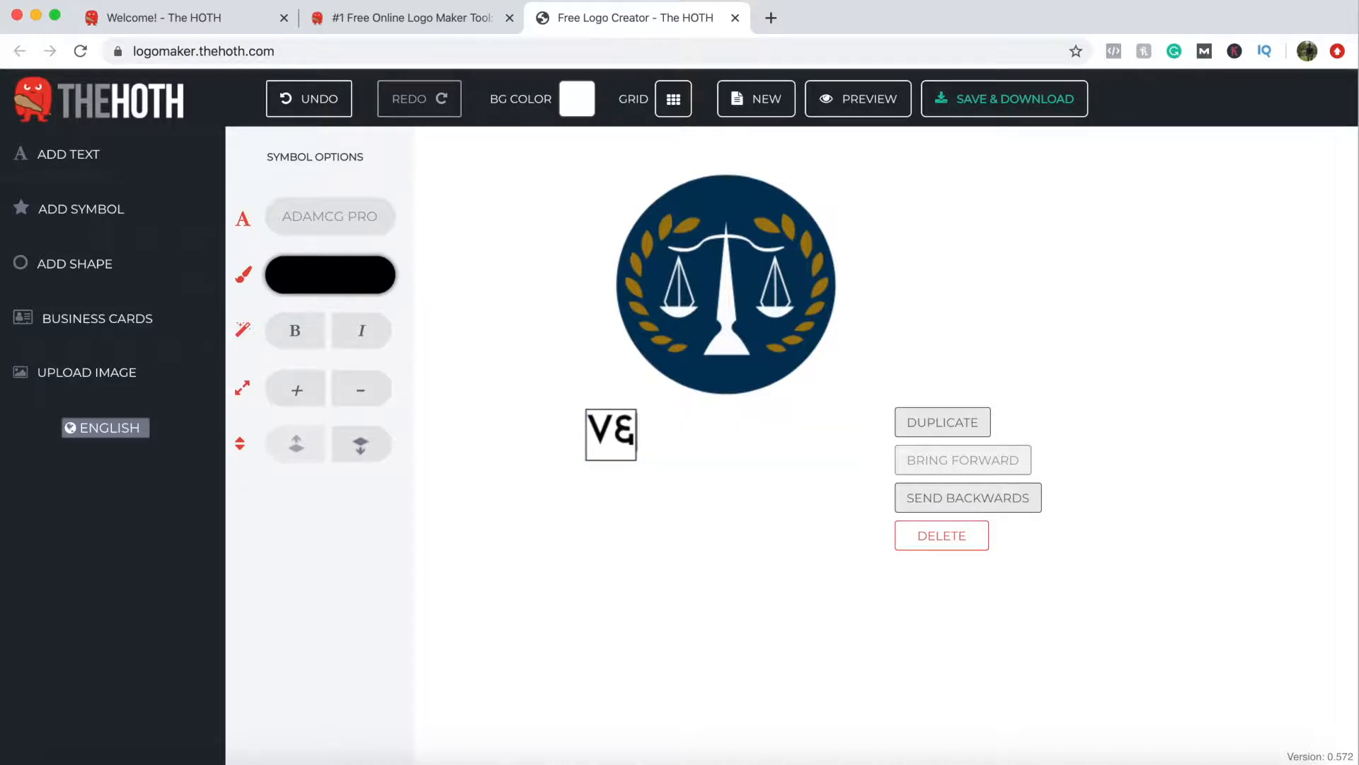
{"action": "type", "text": "M LAW FIRM"}
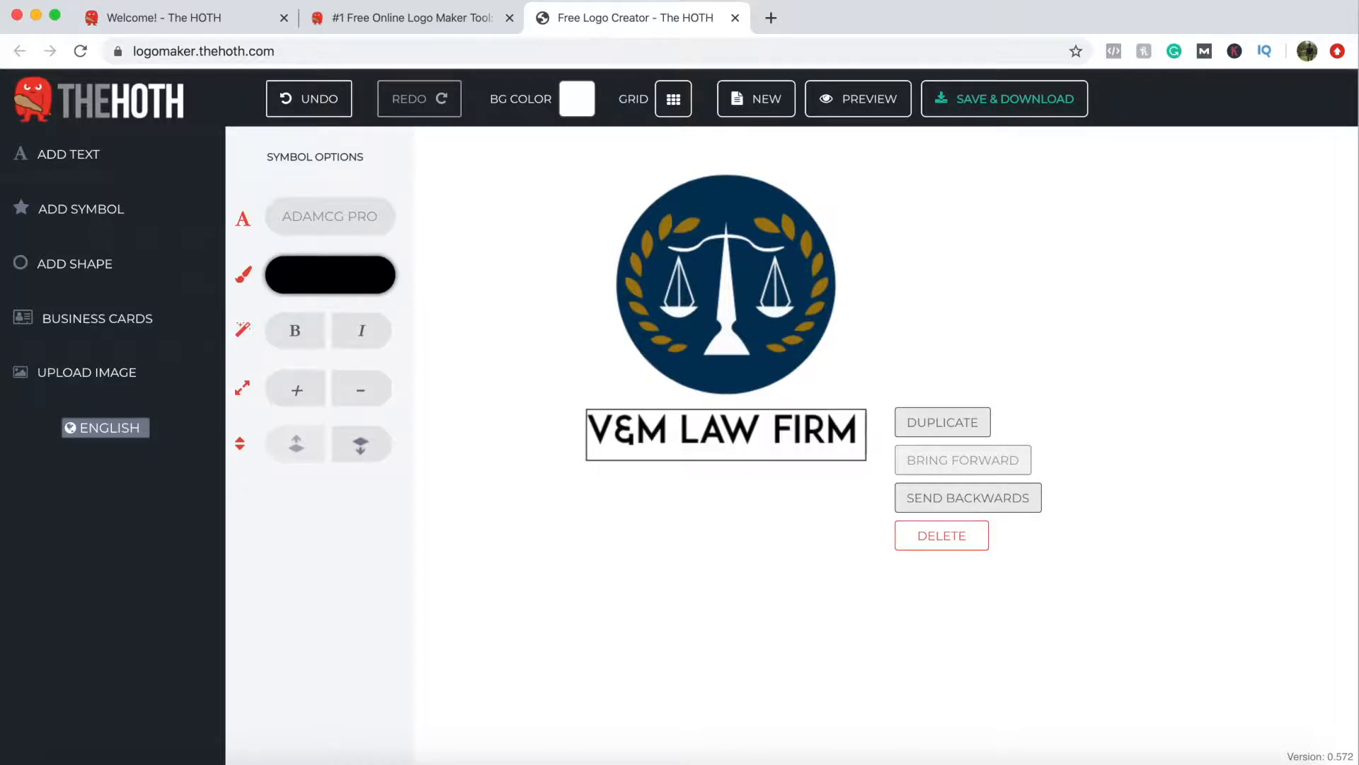
Step: Duplicate the firm name, place the copy beneath it and change its wording to "LEGAL AND ACCOUNTABLE SERVICES"
{"action": "left_click", "coordinate": [935, 423]}
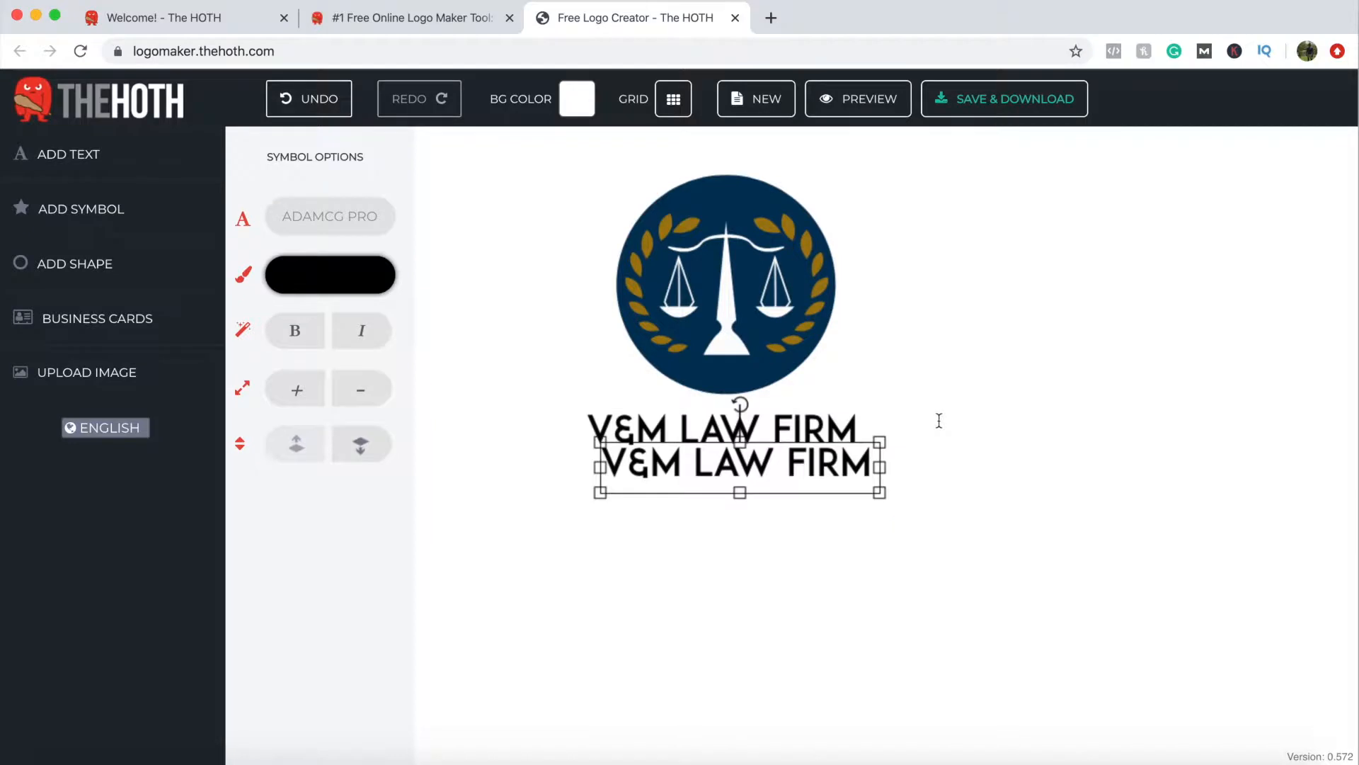
{"action": "left_click_drag", "start_coordinate": [773, 458], "coordinate": [759, 482]}
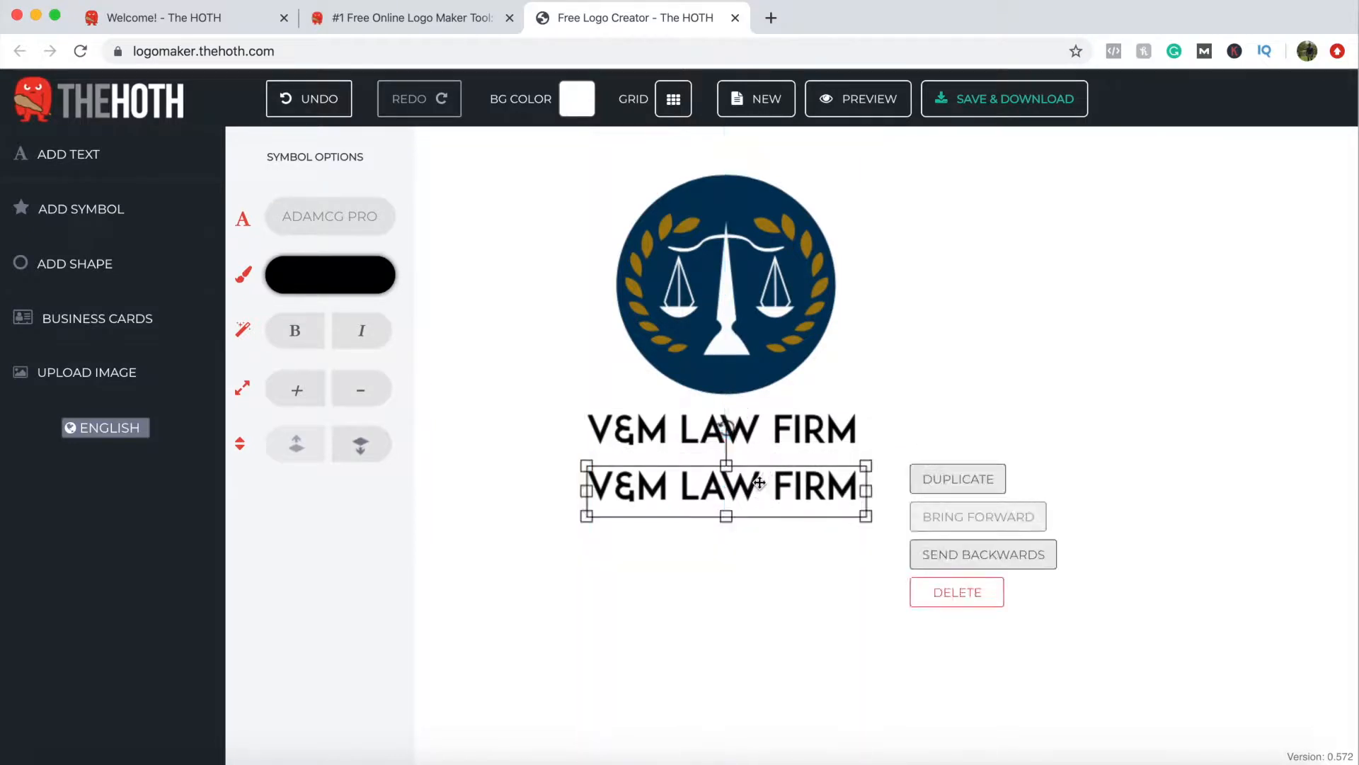
{"action": "double_click", "coordinate": [758, 480]}
{"action": "type", "text": "LEGA"}
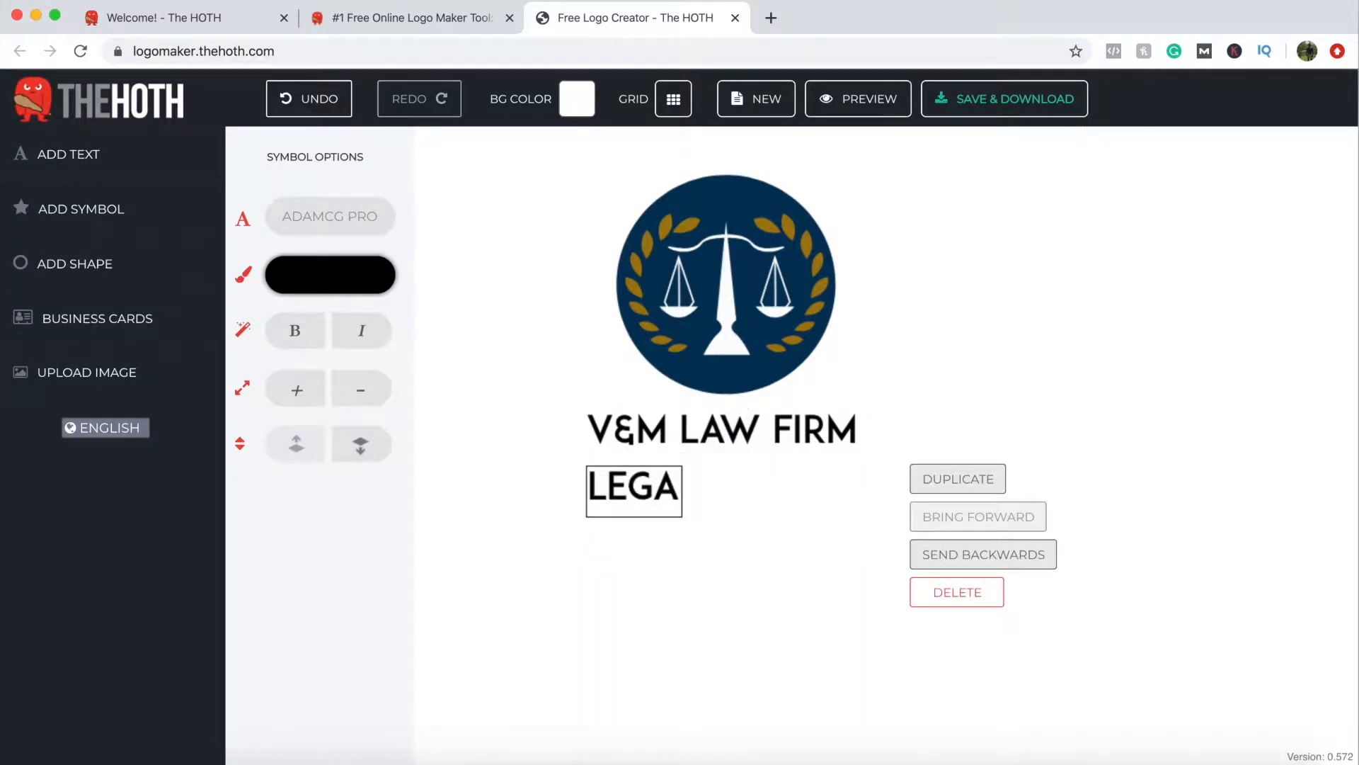
{"action": "type", "text": "L AND ACCOU"}
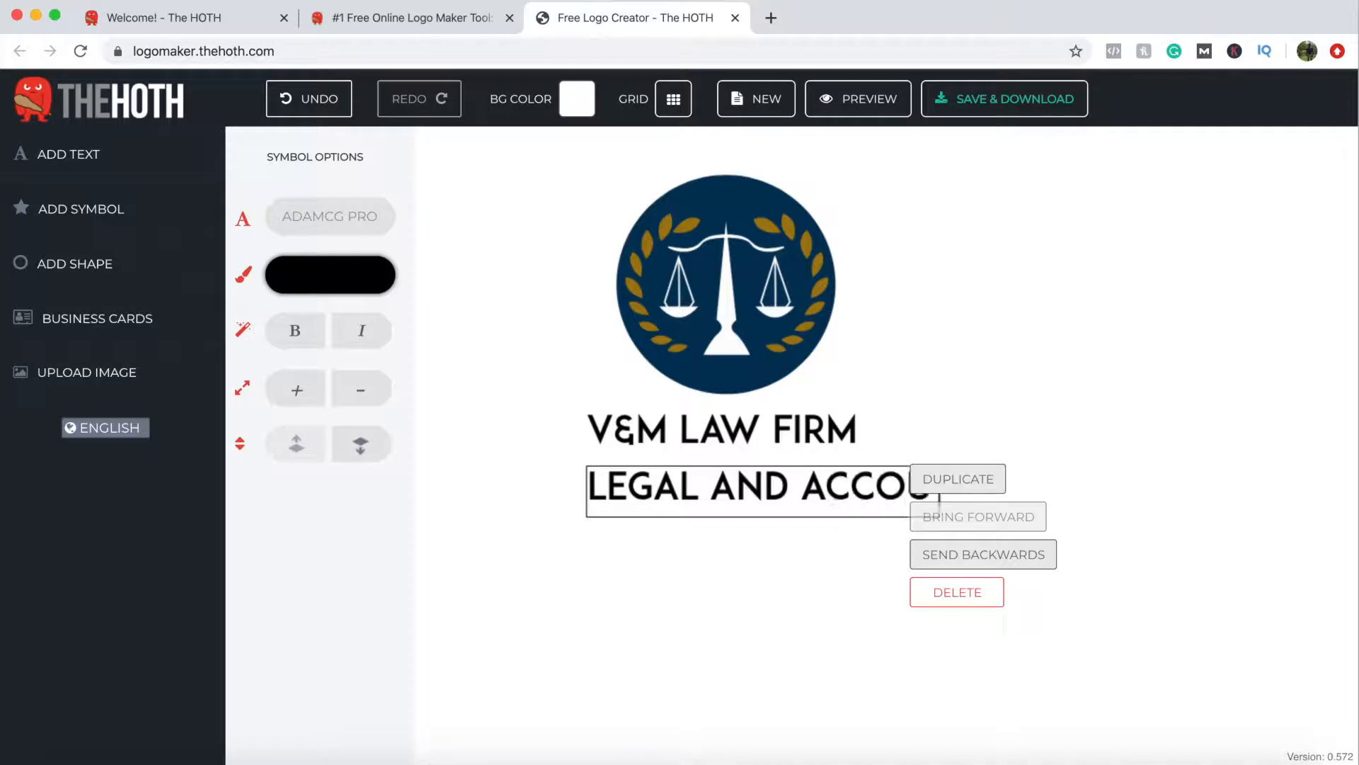
{"action": "type", "text": "NTABLE SERVICES"}
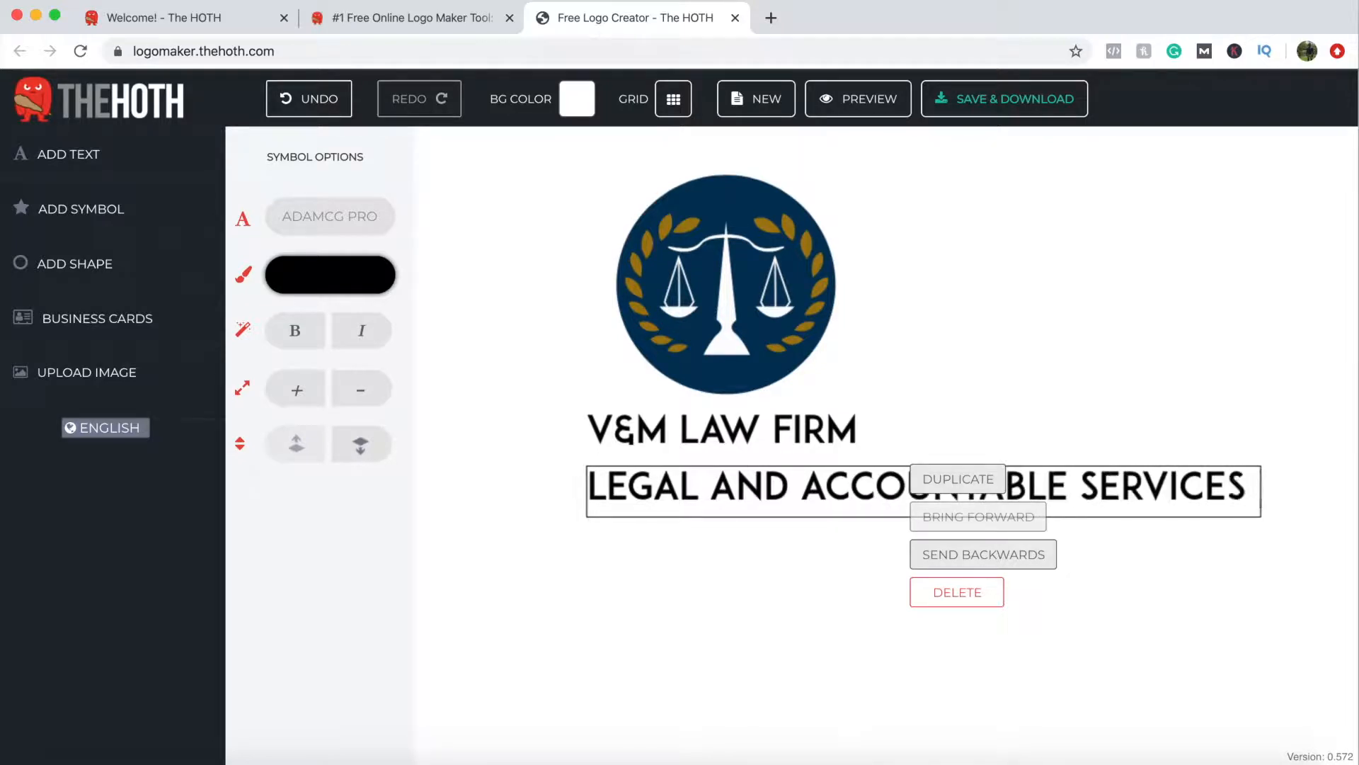
{"action": "key", "text": "Return"}
{"action": "key", "text": "BackSpace"}
Step: Shift the tagline left beneath the firm name and nudge the firm name up, closer to the circle
{"action": "left_click", "coordinate": [1060, 384]}
{"action": "left_click", "coordinate": [956, 480]}
{"action": "left_click_drag", "start_coordinate": [956, 479], "coordinate": [847, 480]}
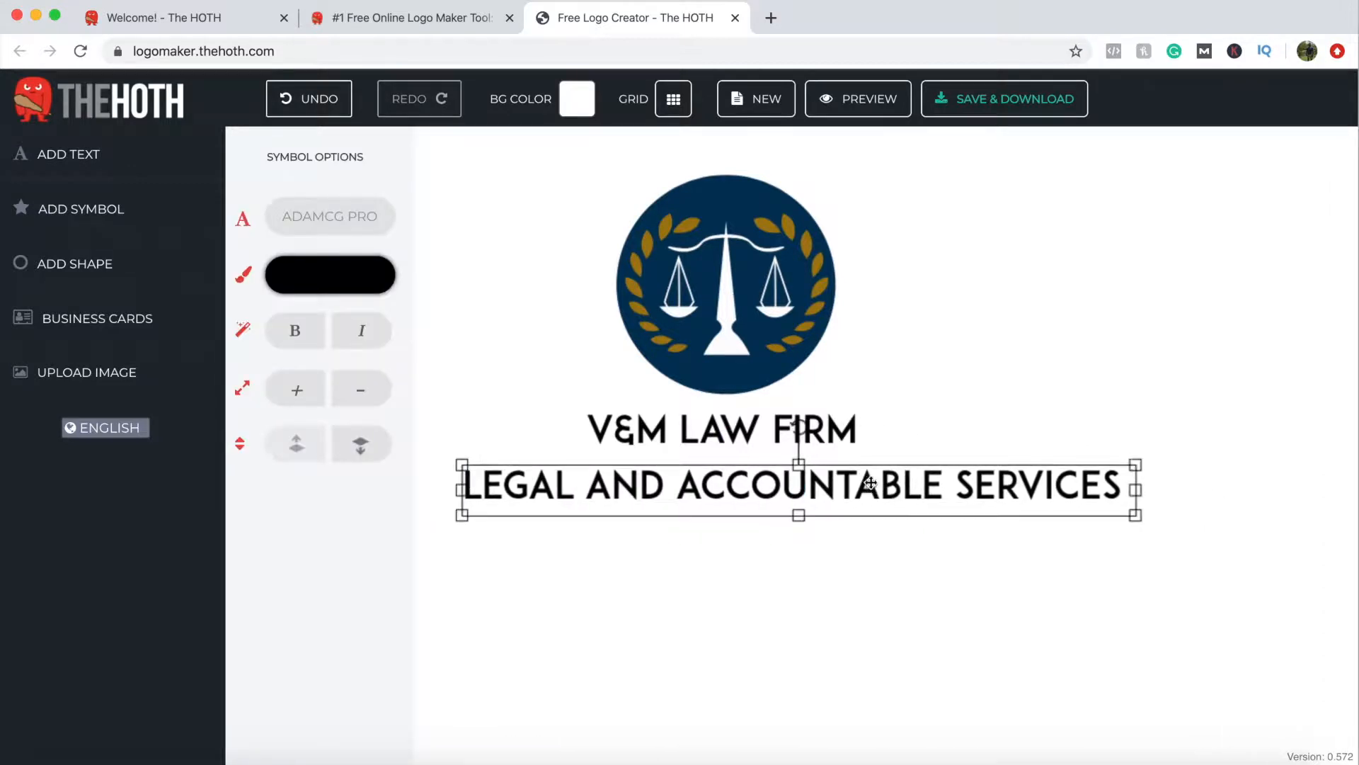
{"action": "left_click", "coordinate": [815, 429]}
{"action": "left_click_drag", "start_coordinate": [694, 434], "coordinate": [697, 426]}
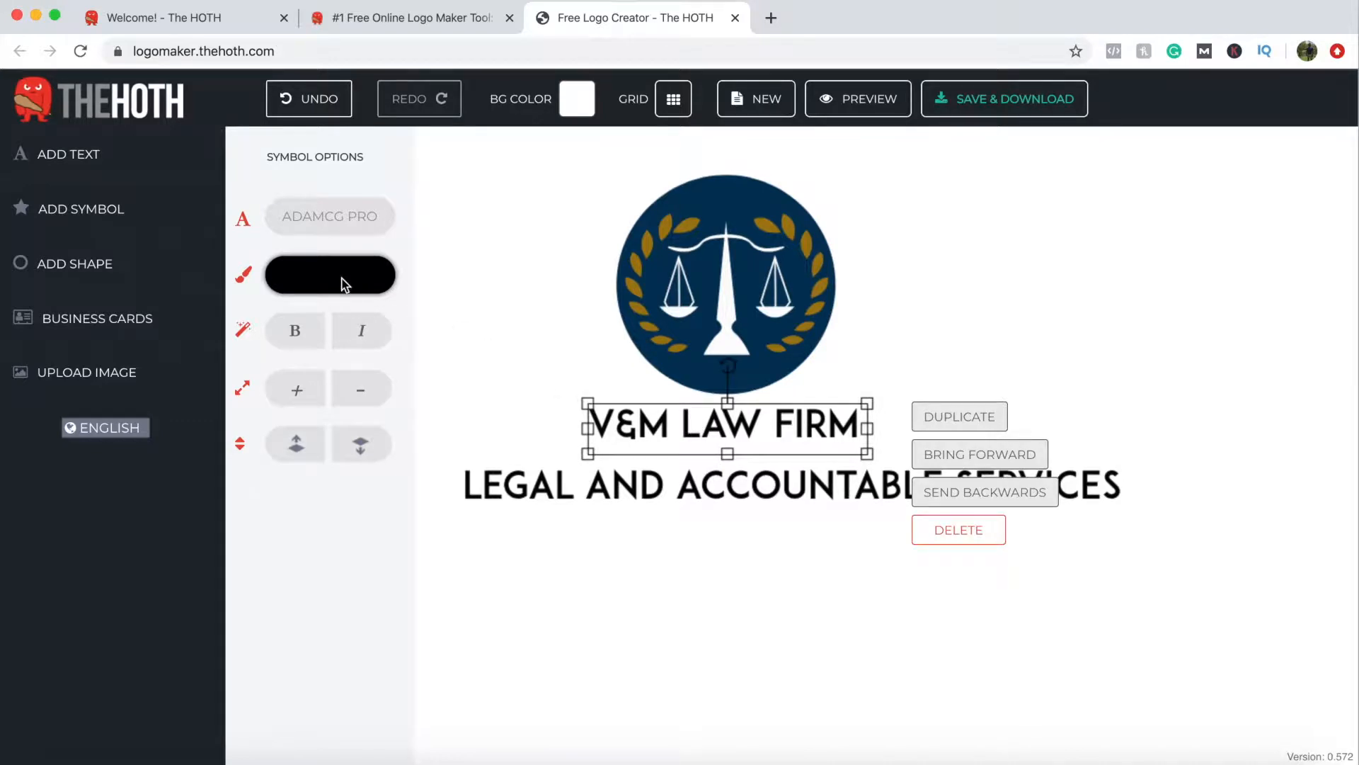
Step: Set the font of the "V&M LAW FIRM" text to LOVELO BLACK
{"action": "left_click", "coordinate": [343, 218]}
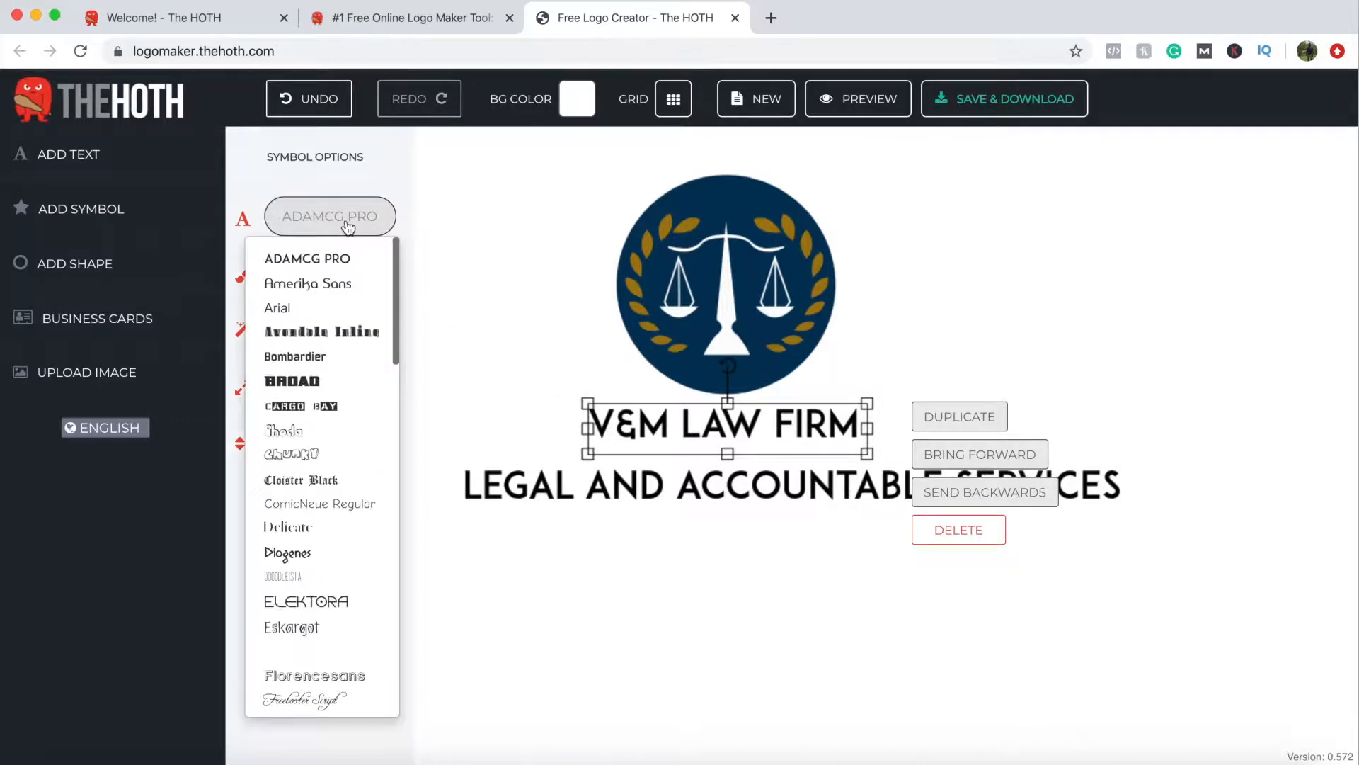
{"action": "scroll", "coordinate": [342, 394], "scroll_direction": "down", "scroll_amount": 5}
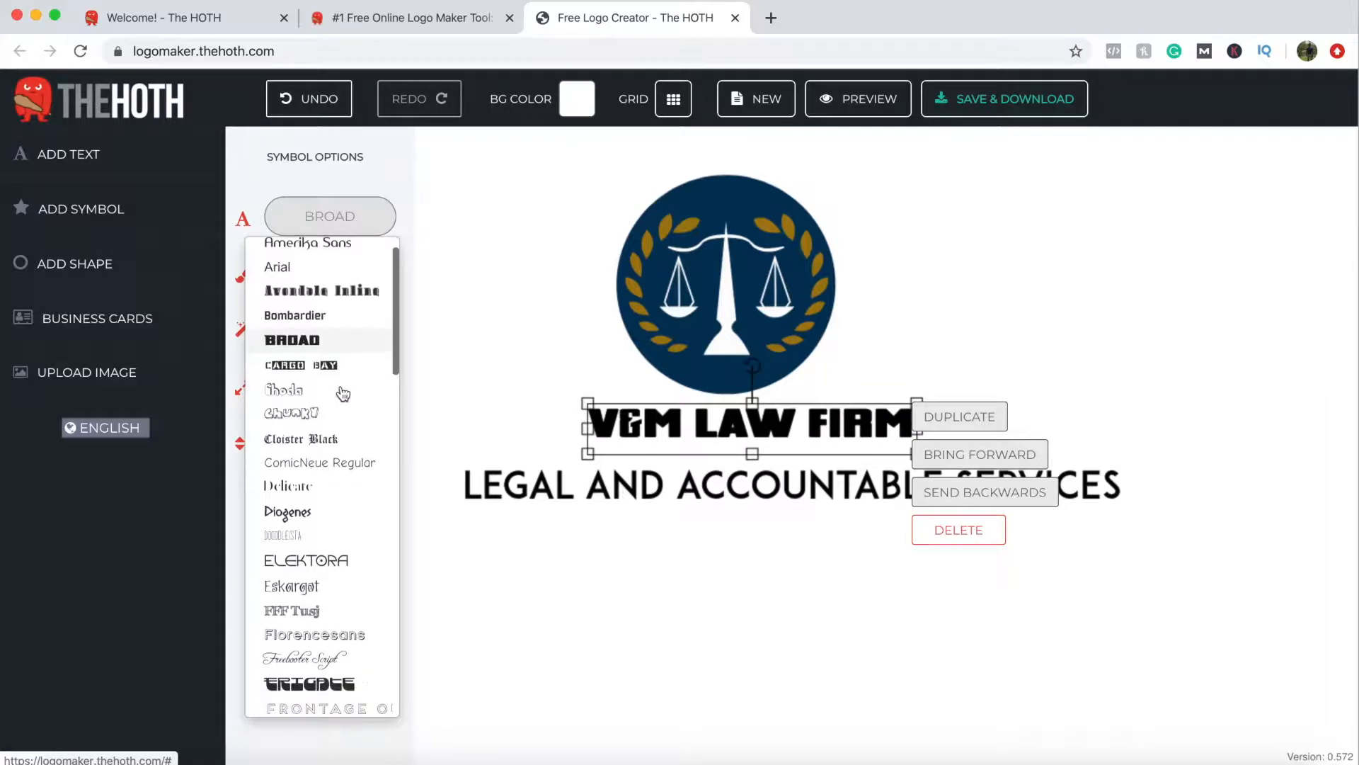
{"action": "scroll", "coordinate": [343, 394], "scroll_direction": "down", "scroll_amount": 20}
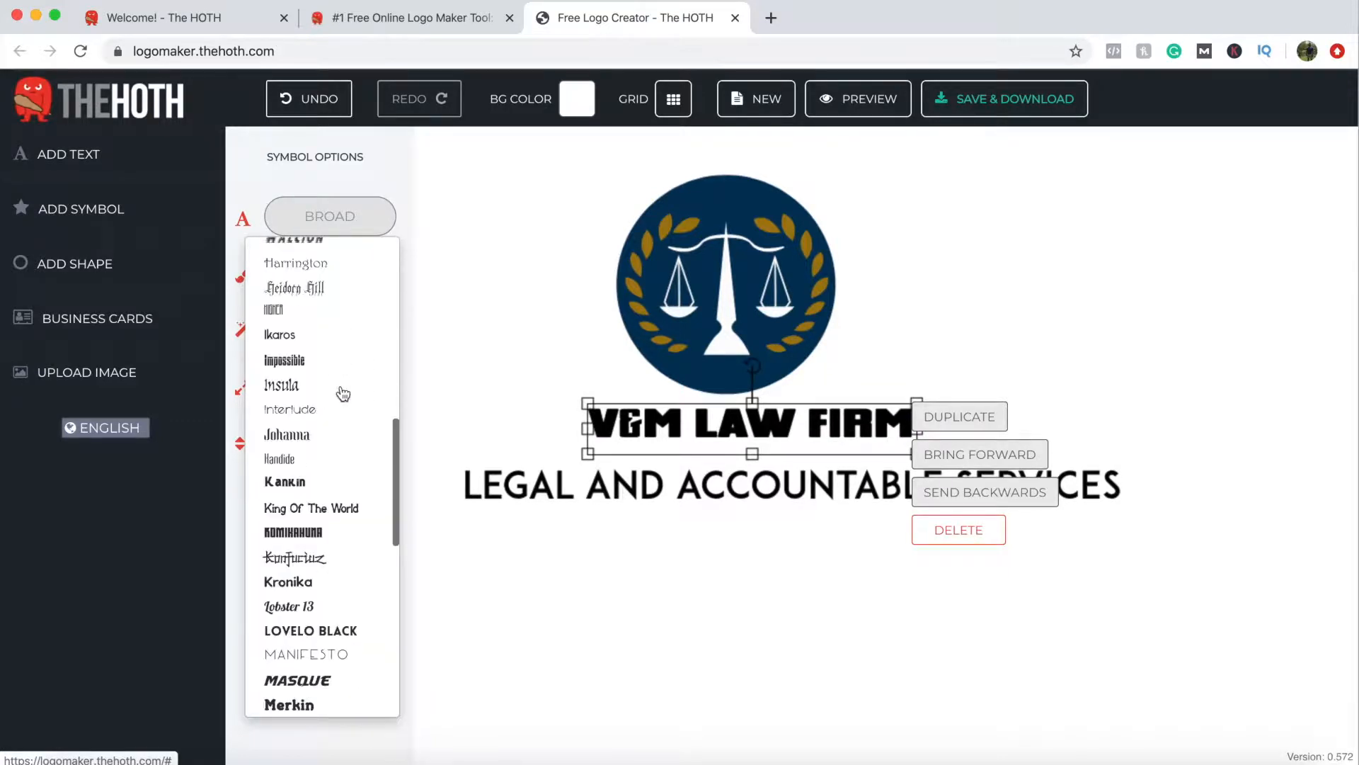
{"action": "left_click", "coordinate": [339, 593]}
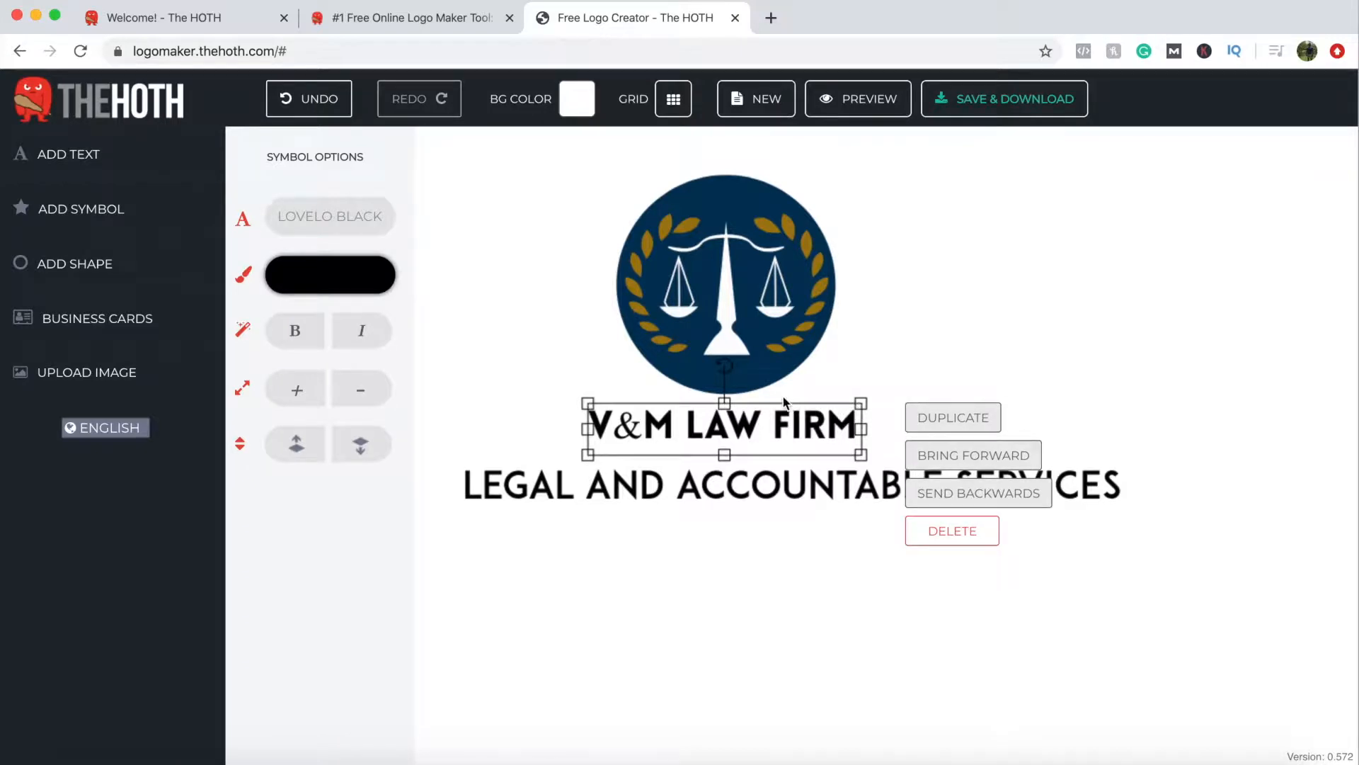
Step: Copy the laurel wreath's gold colour code a37c10 and apply it to the "V&M LAW FIRM" text
{"action": "left_click", "coordinate": [639, 269]}
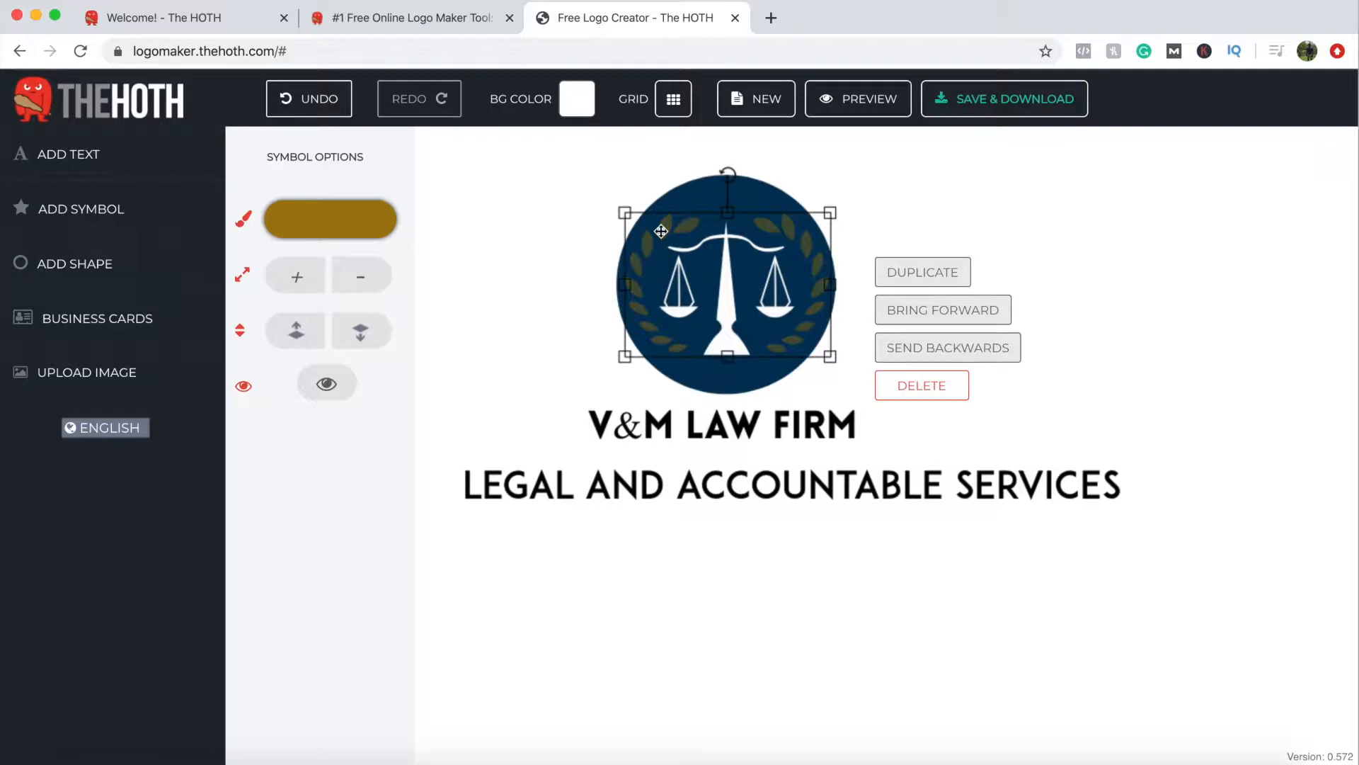
{"action": "left_click", "coordinate": [359, 223]}
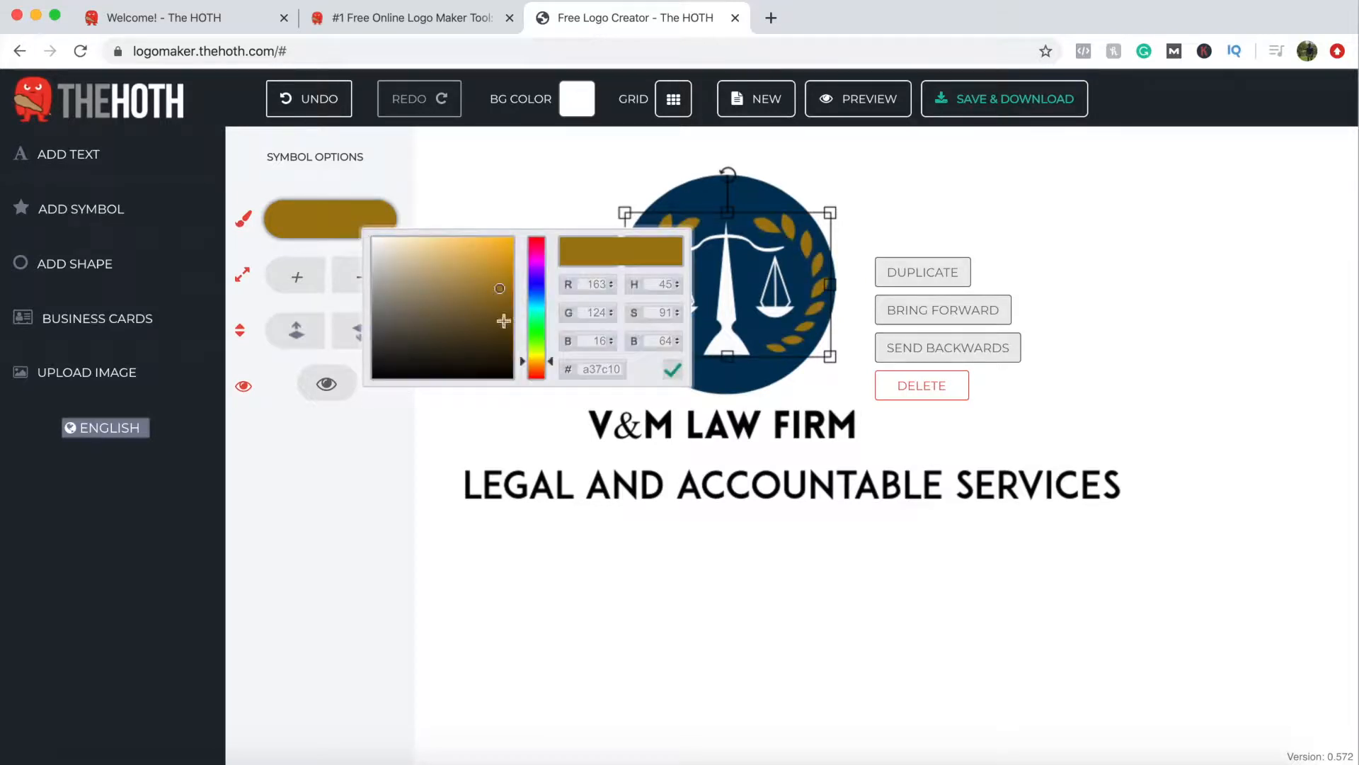
{"action": "double_click", "coordinate": [592, 363]}
{"action": "key", "text": "super+c"}
{"action": "left_click", "coordinate": [788, 425]}
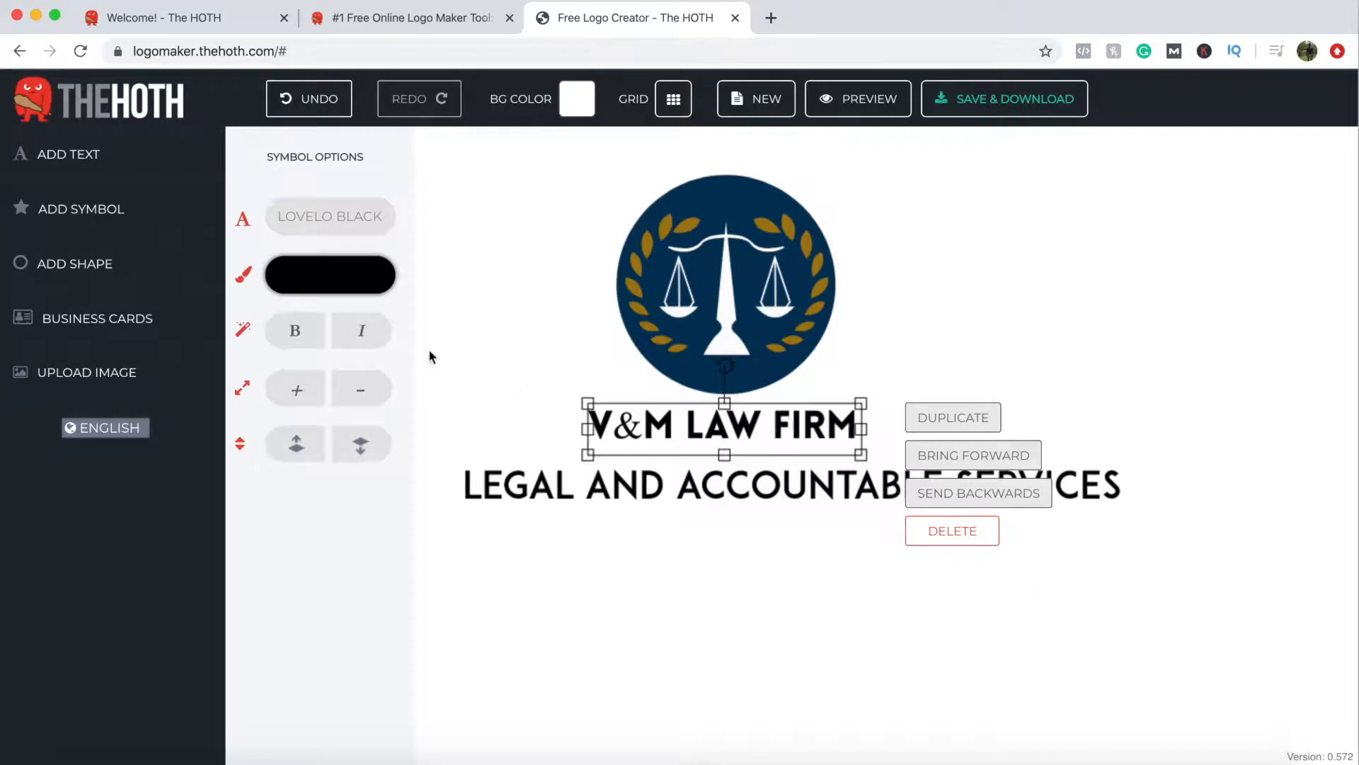
{"action": "left_click", "coordinate": [362, 276]}
{"action": "double_click", "coordinate": [584, 417]}
{"action": "key", "text": "super+v"}
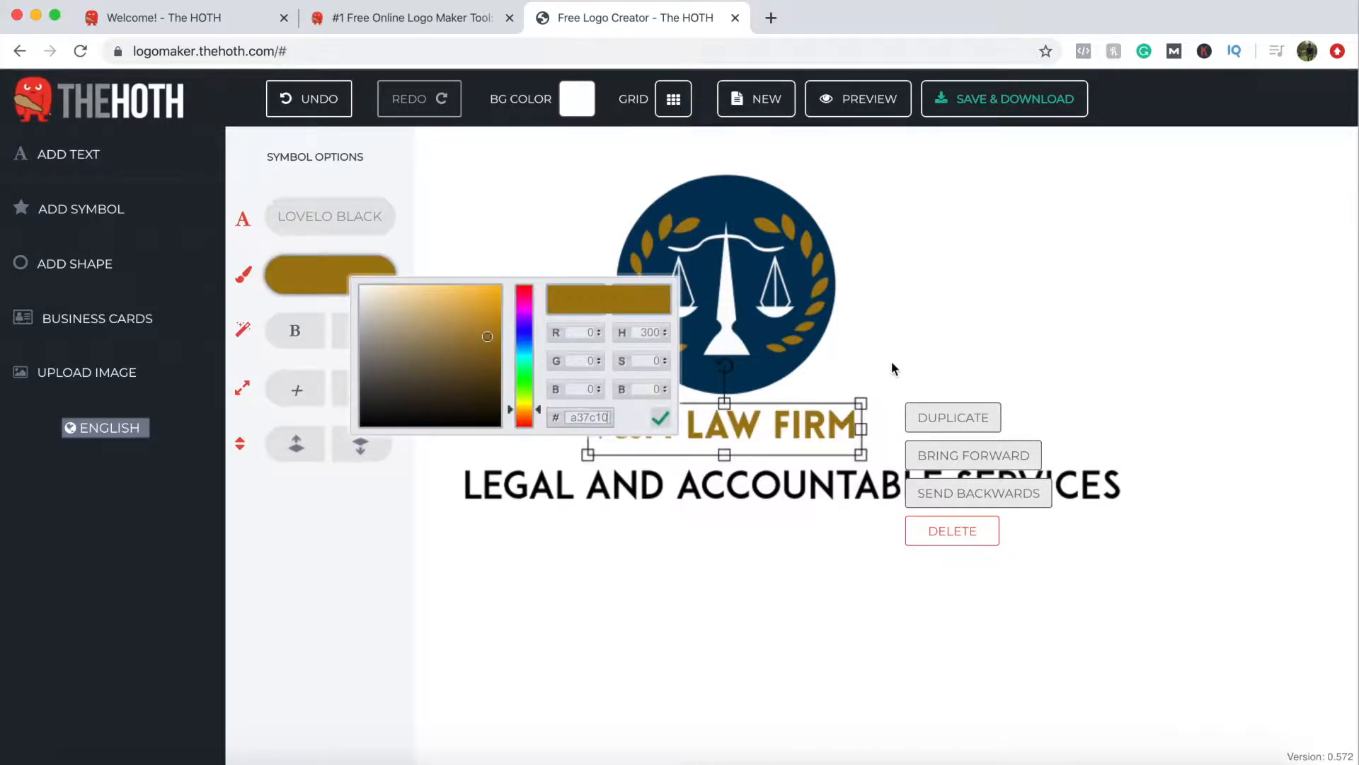
{"action": "left_click", "coordinate": [889, 366]}
Step: Enlarge the "V&M LAW FIRM" text and centre it directly beneath the circle
{"action": "left_click", "coordinate": [803, 432]}
{"action": "left_click_drag", "start_coordinate": [861, 403], "coordinate": [907, 394]}
{"action": "left_click_drag", "start_coordinate": [815, 417], "coordinate": [810, 416]}
{"action": "left_click_drag", "start_coordinate": [902, 392], "coordinate": [953, 383]}
{"action": "left_click_drag", "start_coordinate": [858, 408], "coordinate": [827, 418]}
{"action": "left_click", "coordinate": [888, 381]}
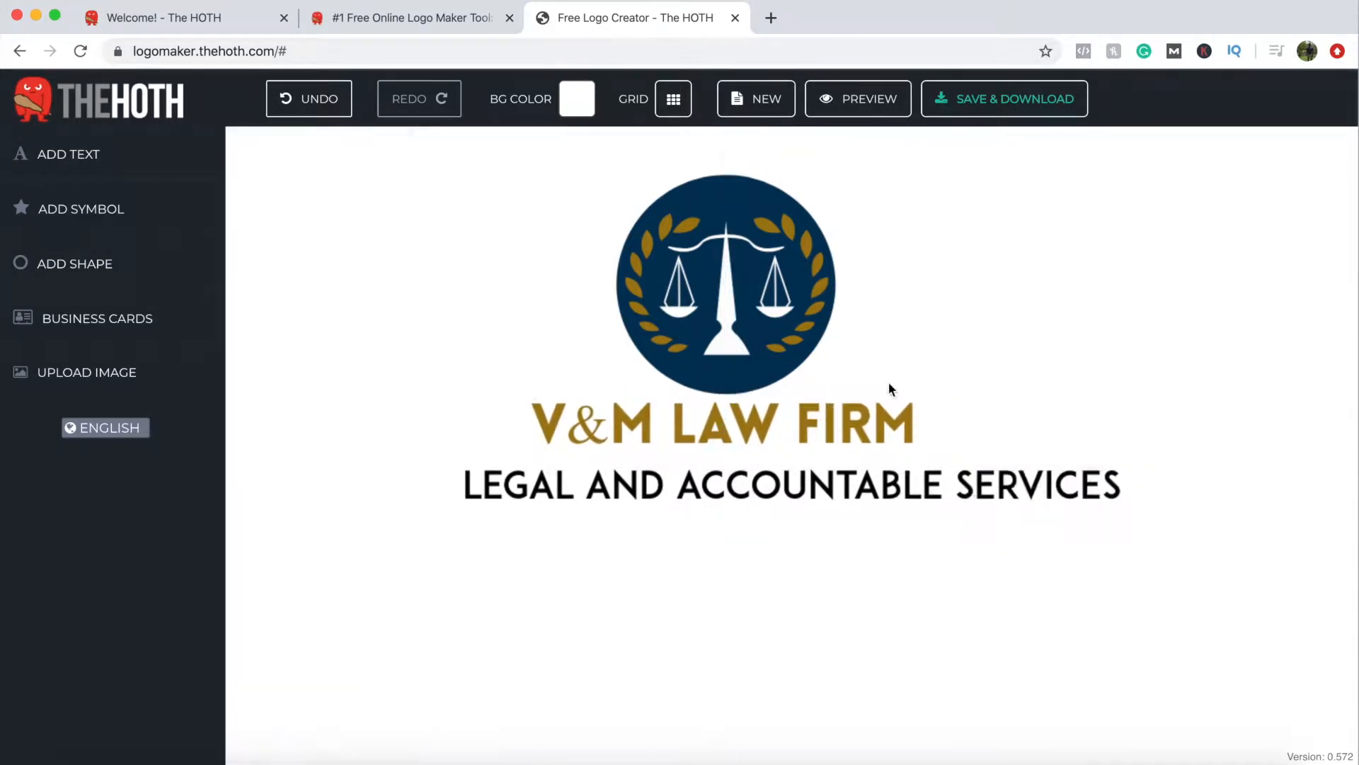
Step: Set the tagline's font to Walkway Bold and position it directly beneath the firm name
{"action": "left_click_drag", "start_coordinate": [920, 487], "coordinate": [874, 514]}
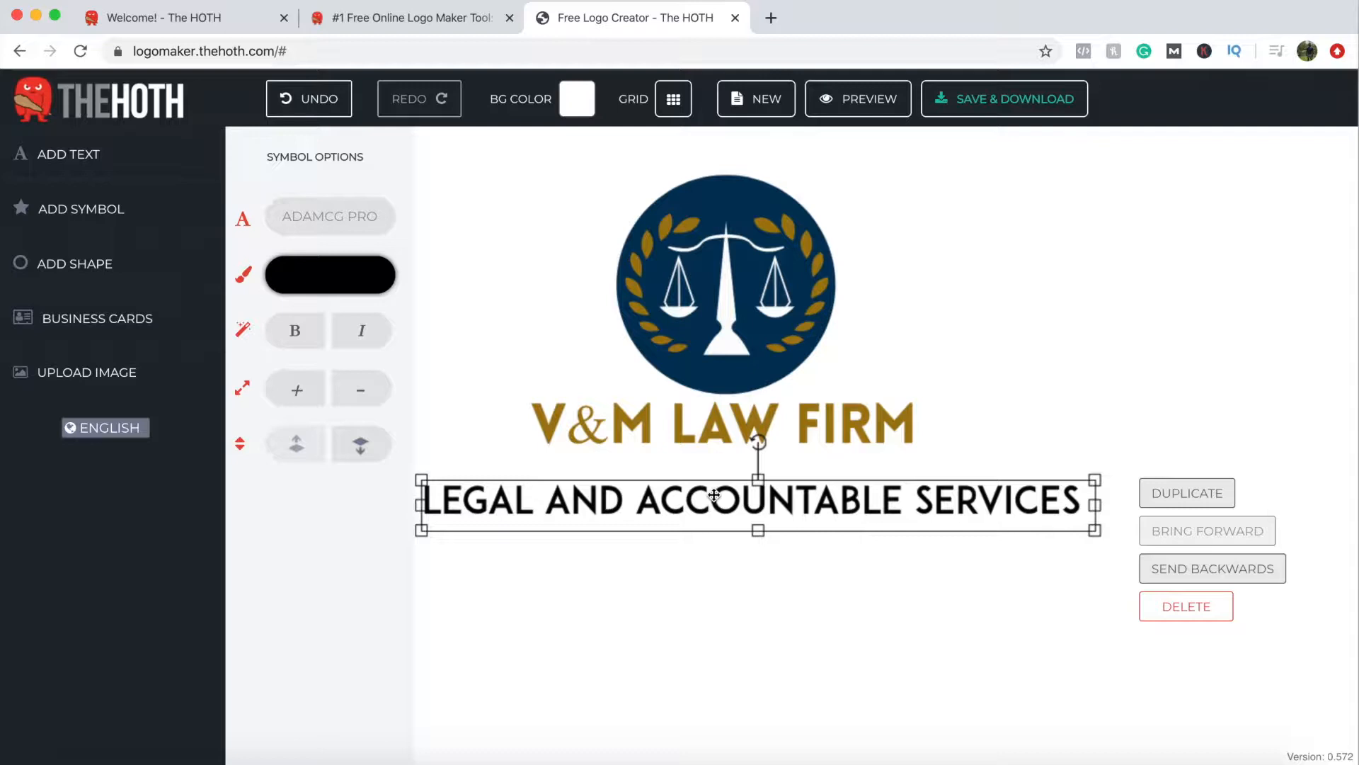
{"action": "left_click", "coordinate": [358, 218]}
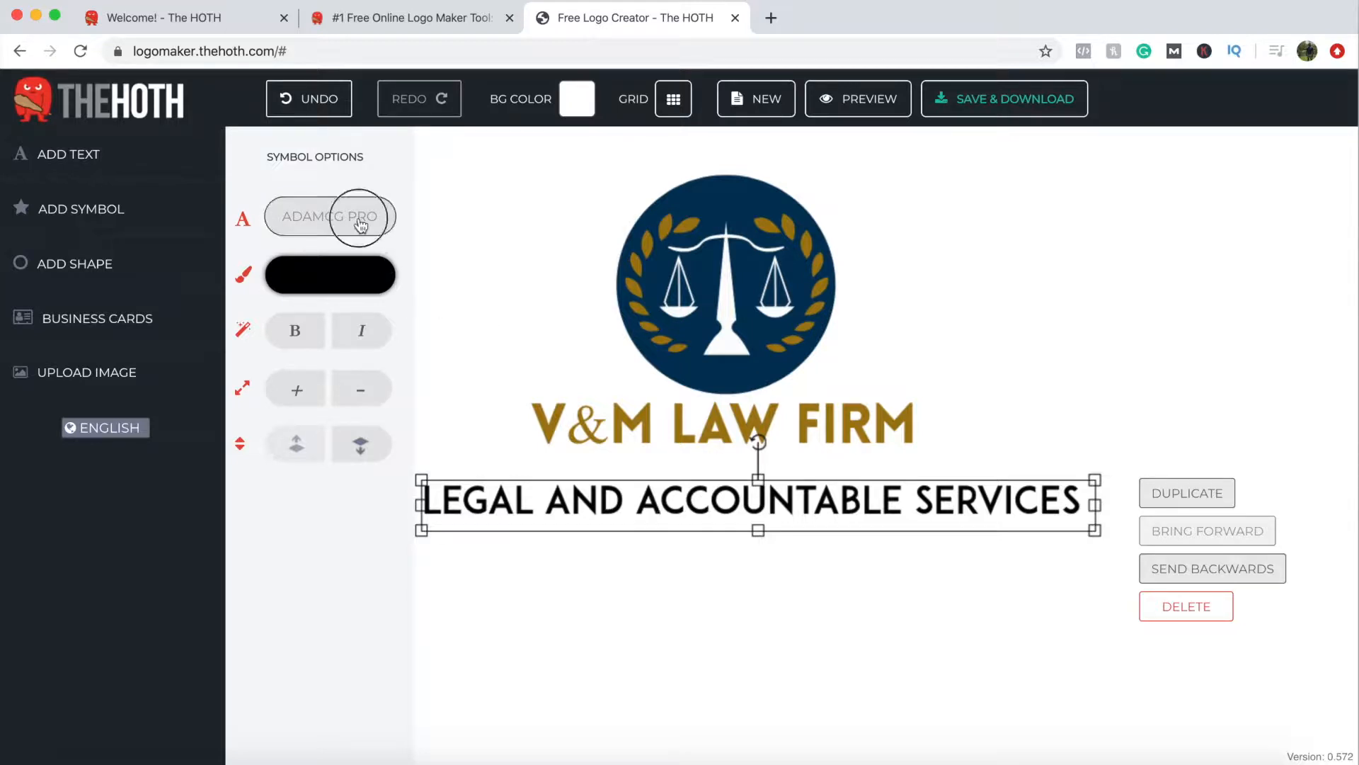
{"action": "scroll", "coordinate": [344, 500], "scroll_direction": "down", "scroll_amount": 15}
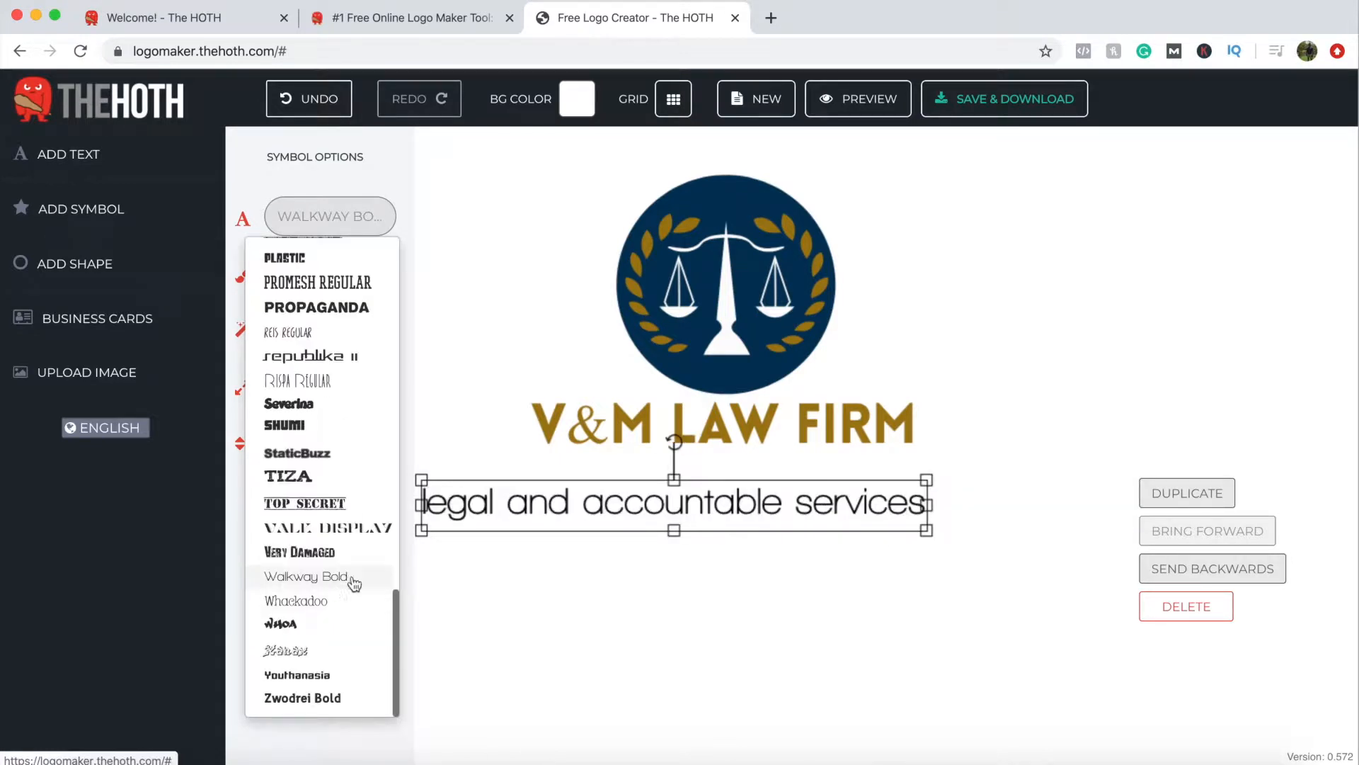
{"action": "left_click", "coordinate": [351, 577]}
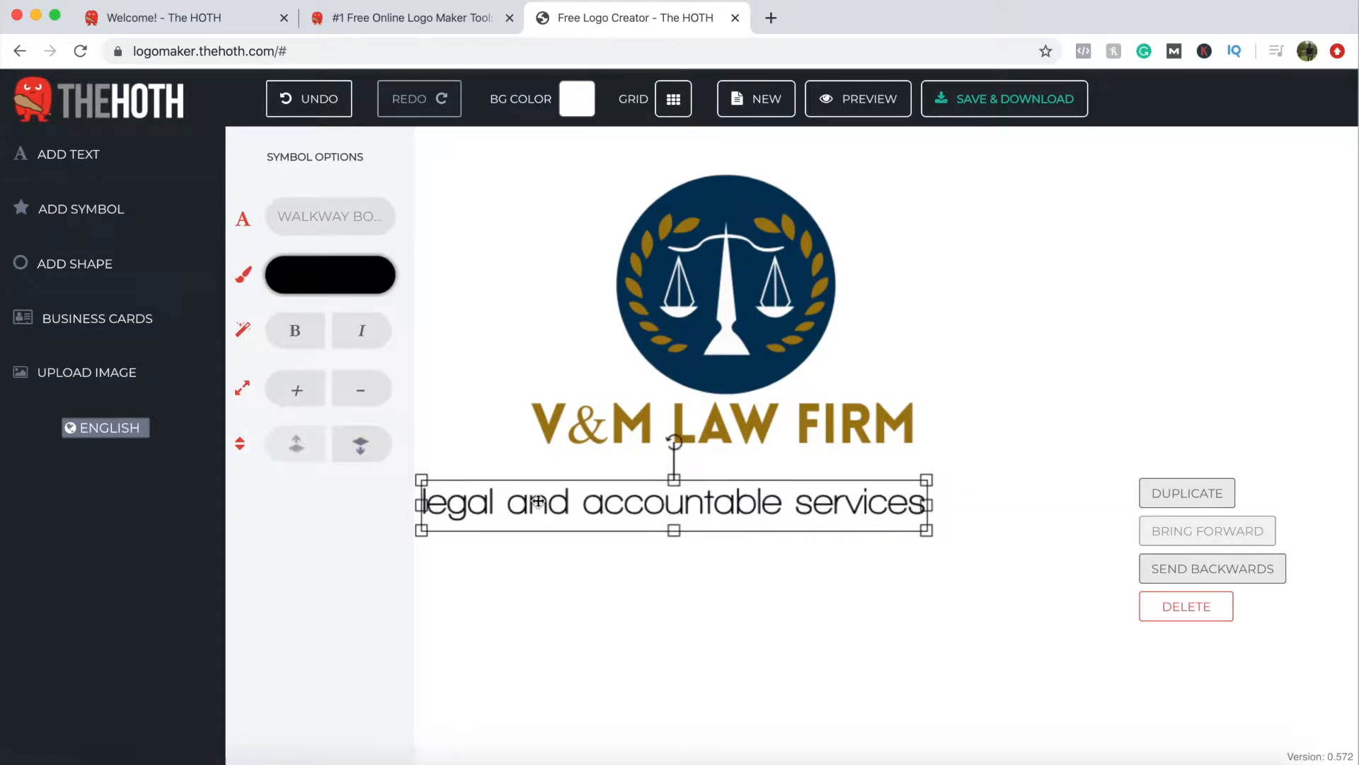
{"action": "left_click_drag", "start_coordinate": [770, 505], "coordinate": [837, 475]}
Step: Retype the tagline in capitals as "LEGAL AND ACCOUNTABLE SERVICES" and shrink it to roughly the firm name's width
{"action": "double_click", "coordinate": [765, 480]}
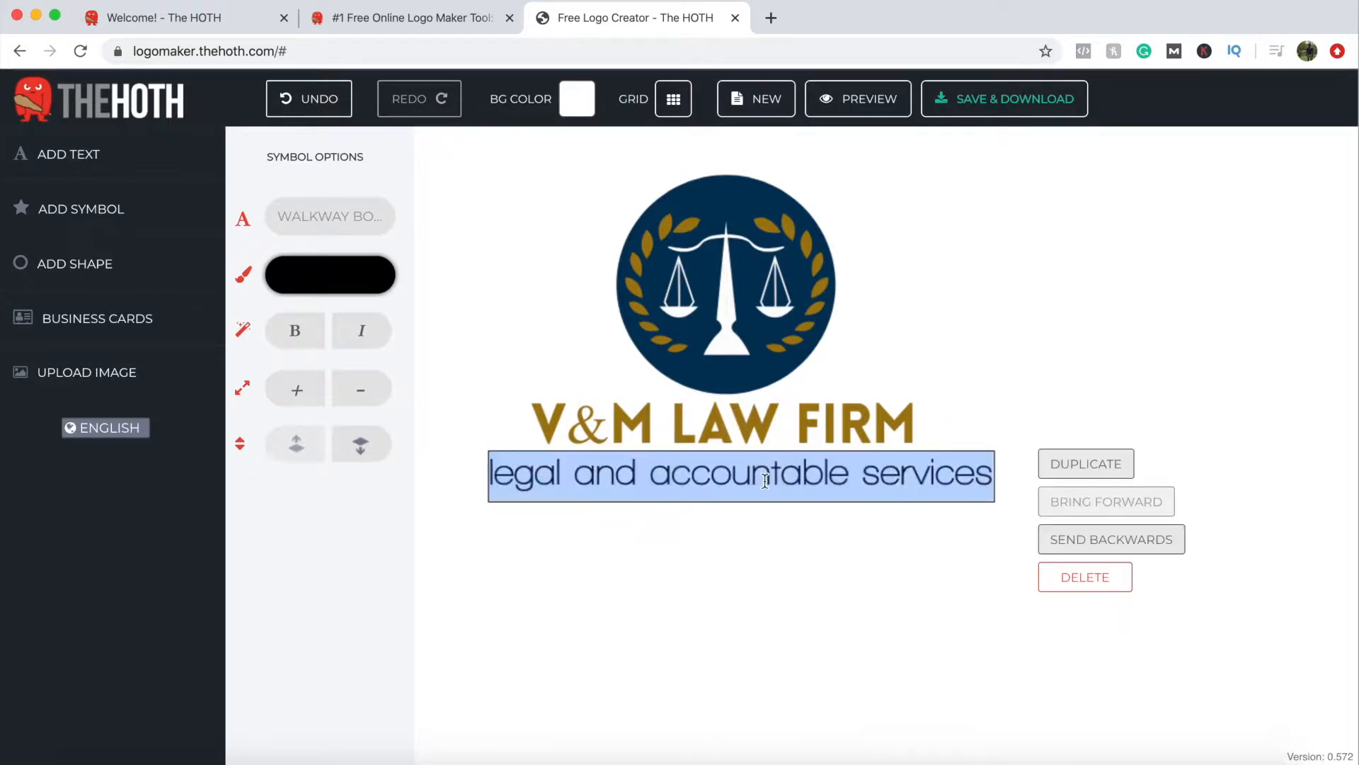
{"action": "key", "text": "BackSpace"}
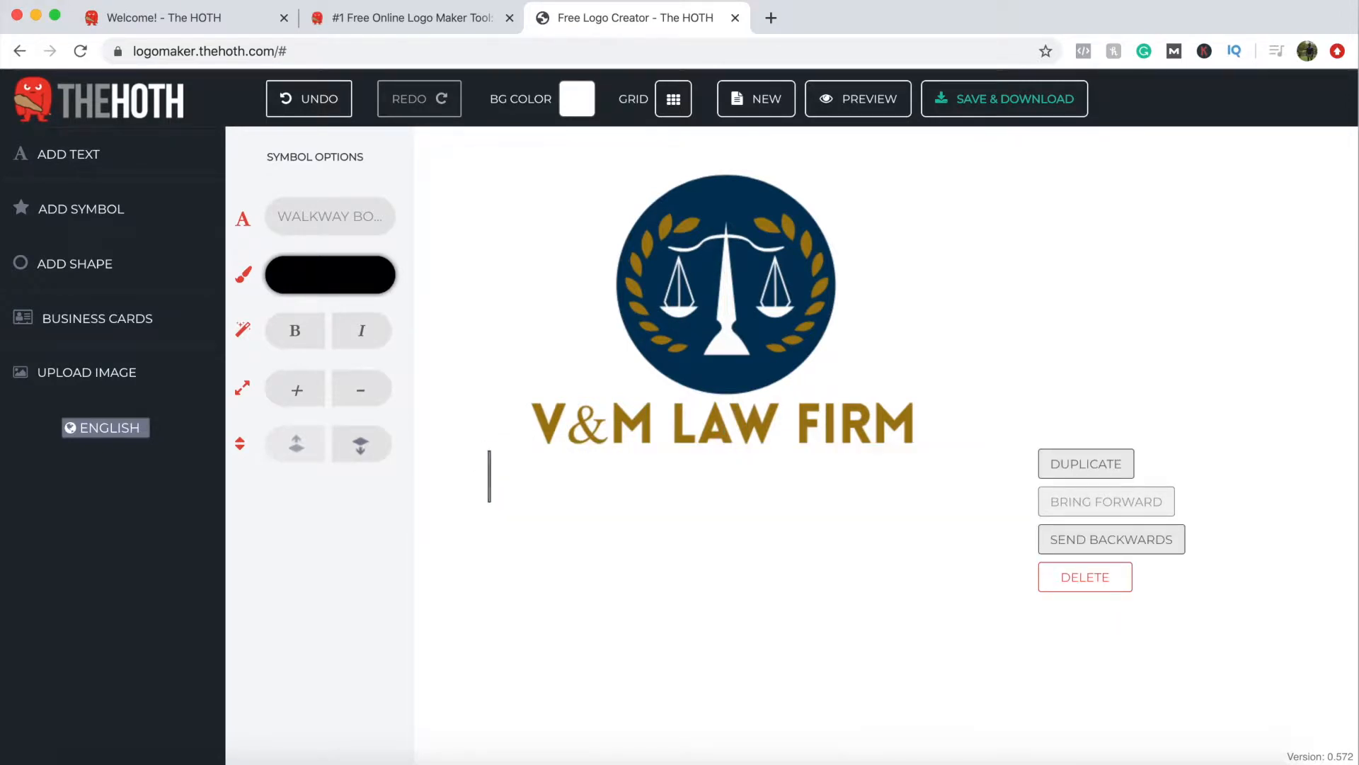
{"action": "type", "text": "LEGAL AND ACCOUN"}
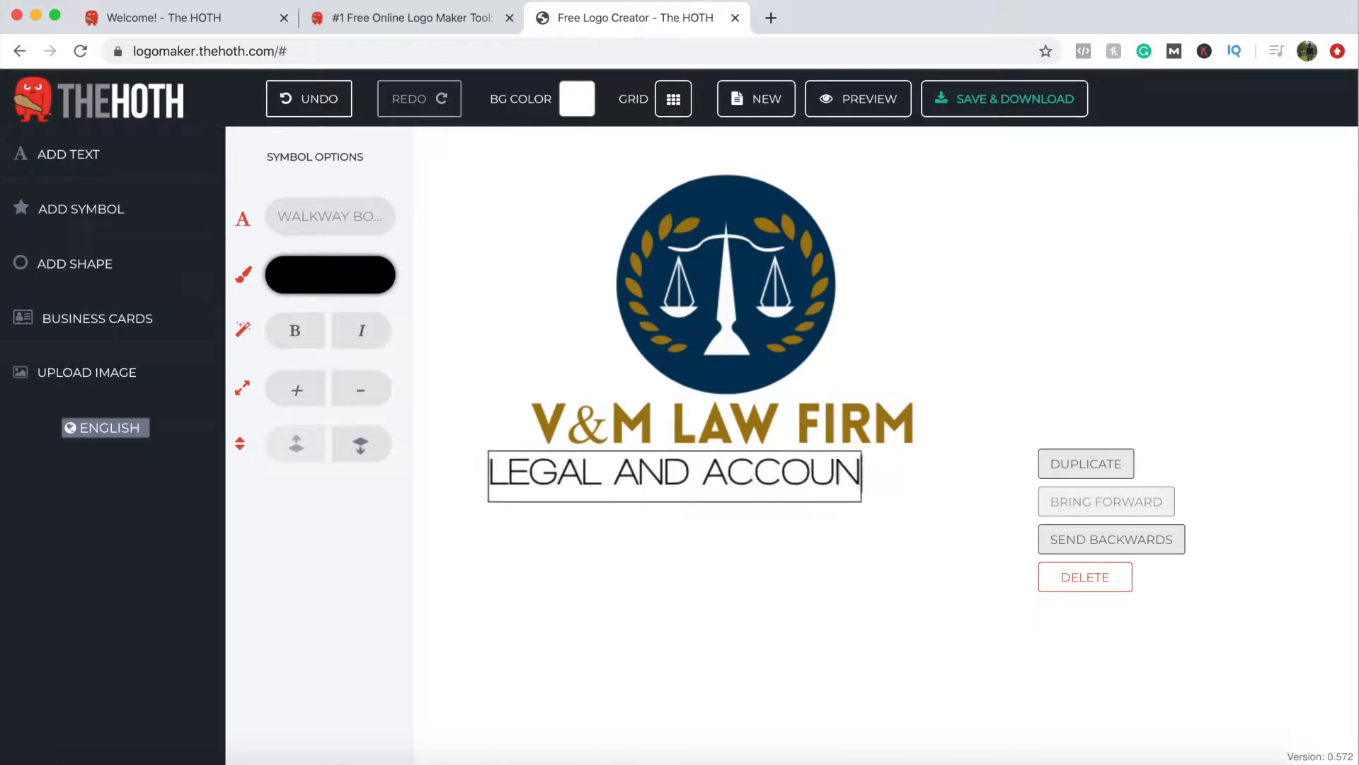
{"action": "type", "text": "TABLE SERVICES"}
{"action": "left_click", "coordinate": [1008, 424]}
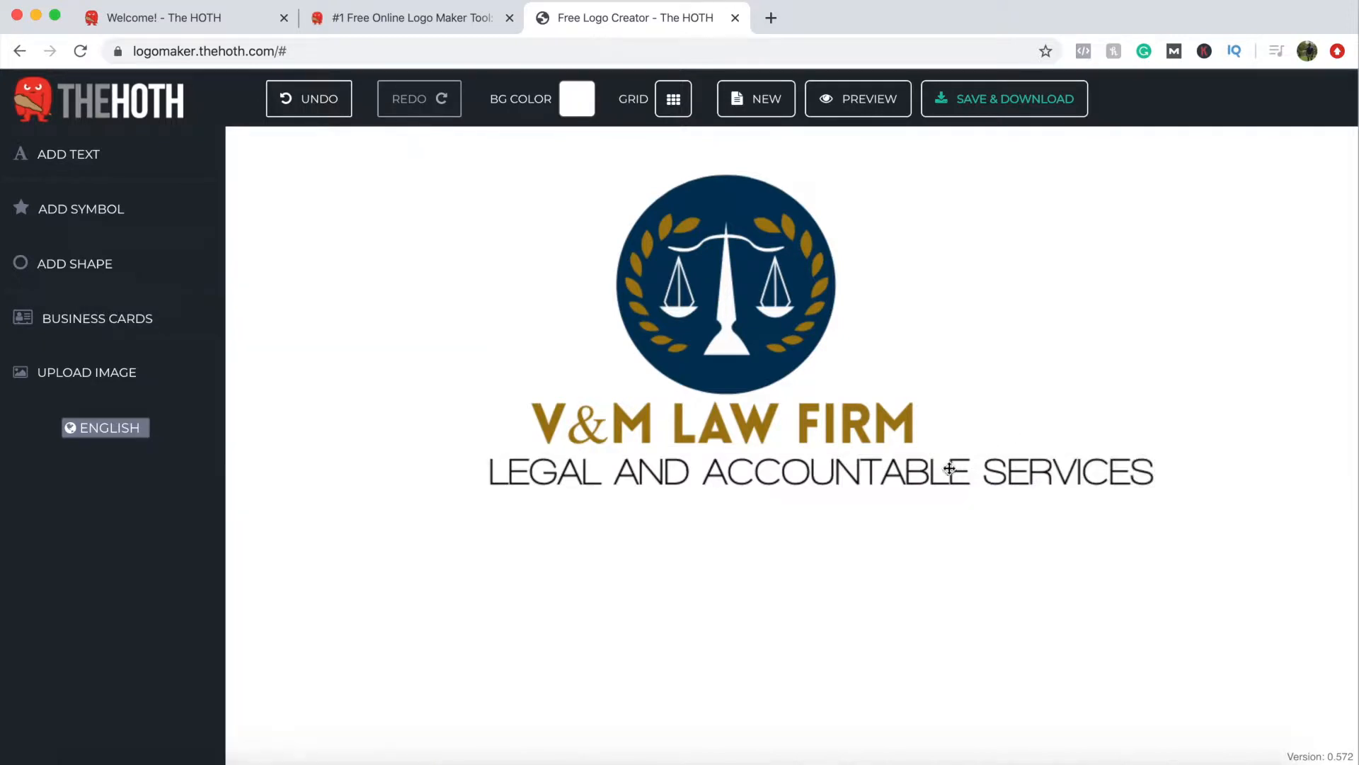
{"action": "left_click_drag", "start_coordinate": [904, 480], "coordinate": [871, 488]}
{"action": "left_click_drag", "start_coordinate": [1123, 459], "coordinate": [920, 449]}
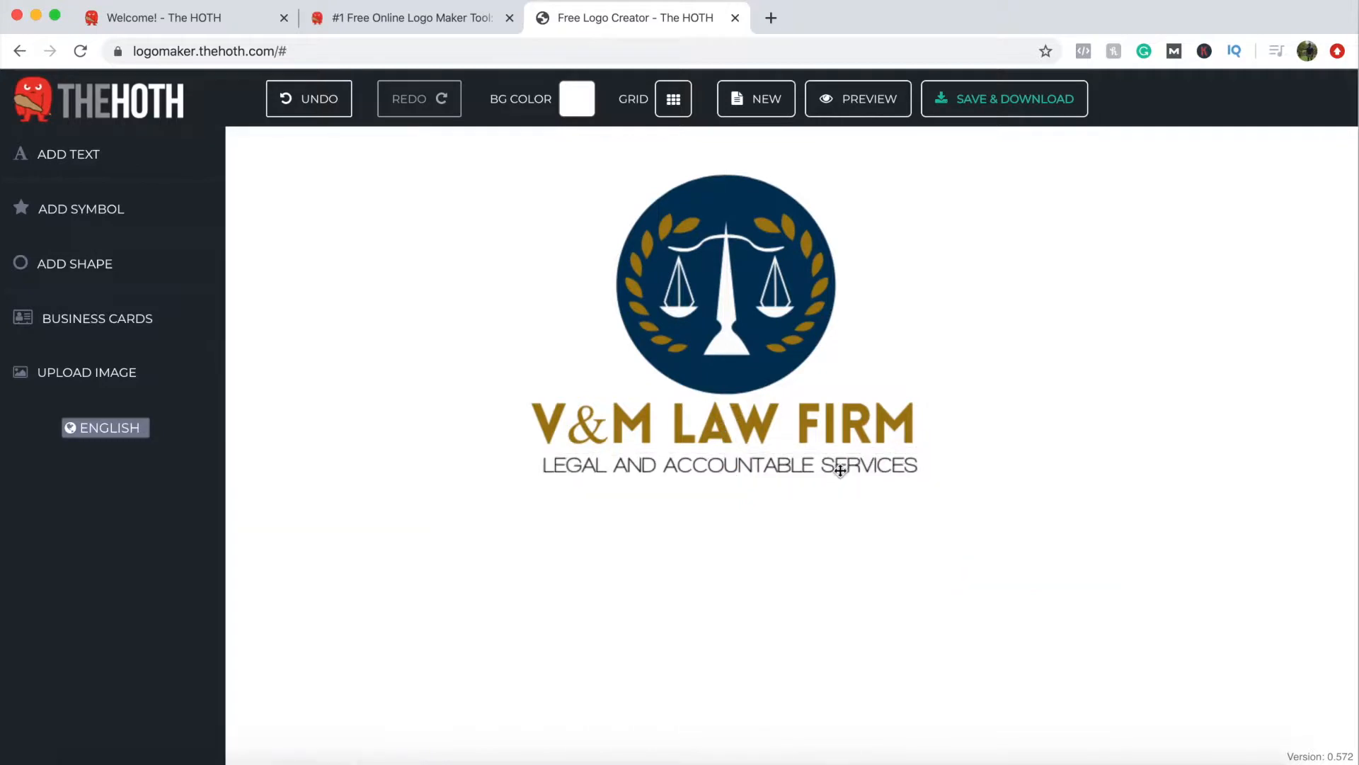
Step: Copy the firm name's gold colour code a37c10 and apply it to the tagline
{"action": "left_click", "coordinate": [643, 431]}
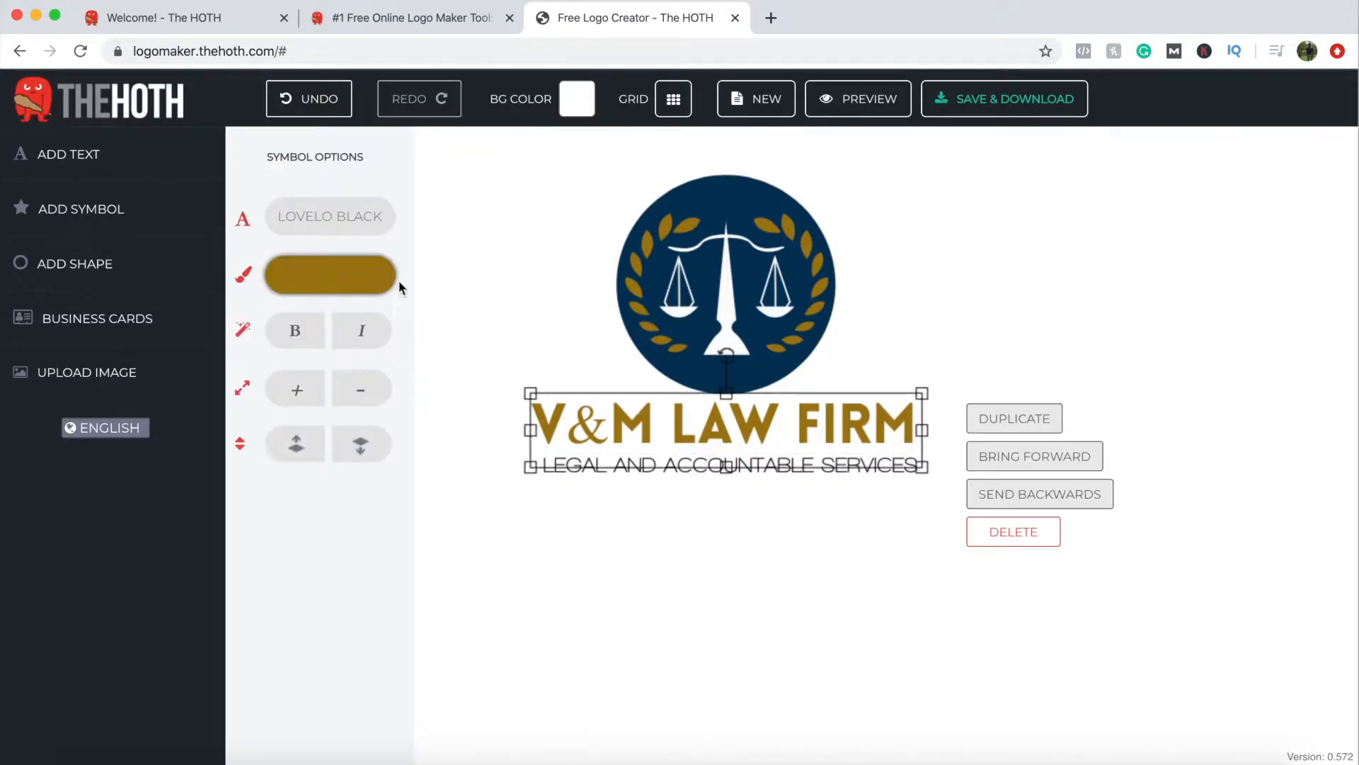
{"action": "left_click", "coordinate": [363, 279]}
{"action": "double_click", "coordinate": [588, 420]}
{"action": "key", "text": "super+c"}
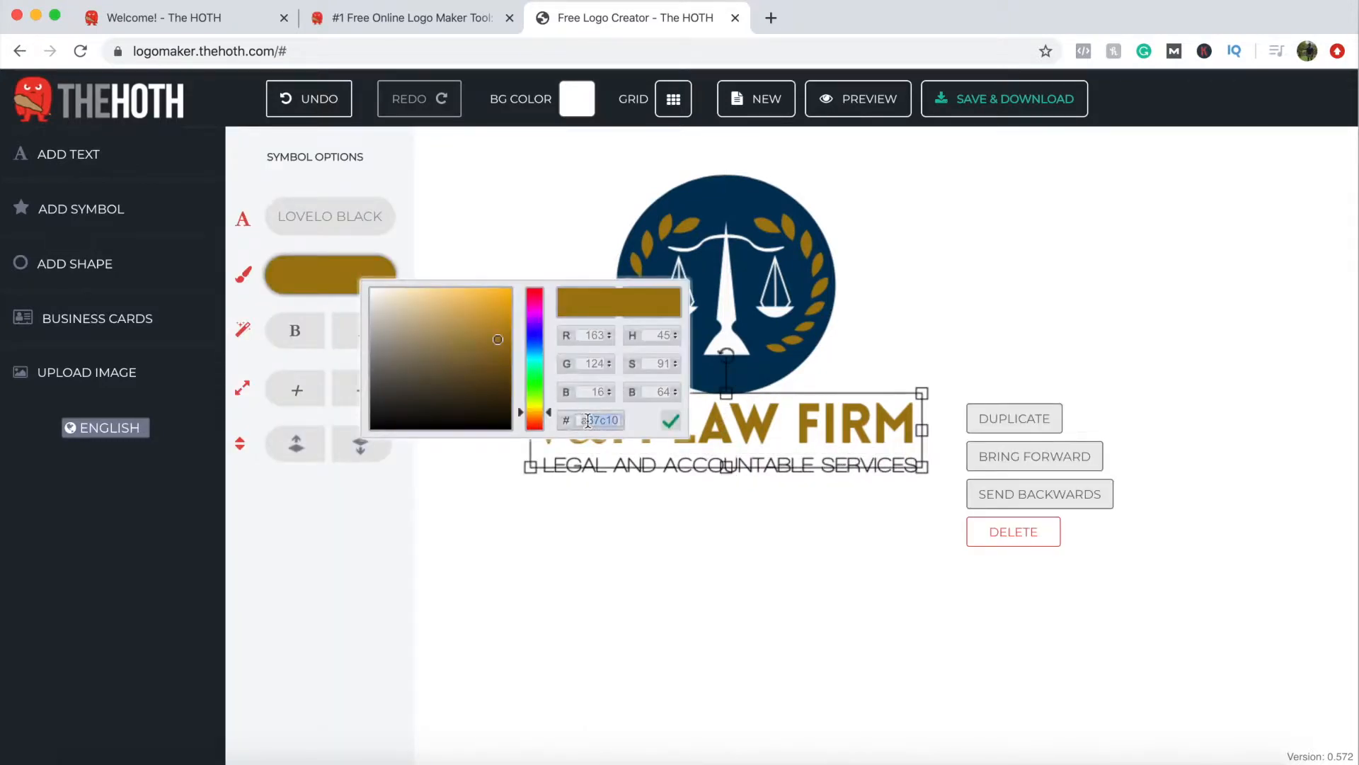
{"action": "left_click", "coordinate": [717, 465]}
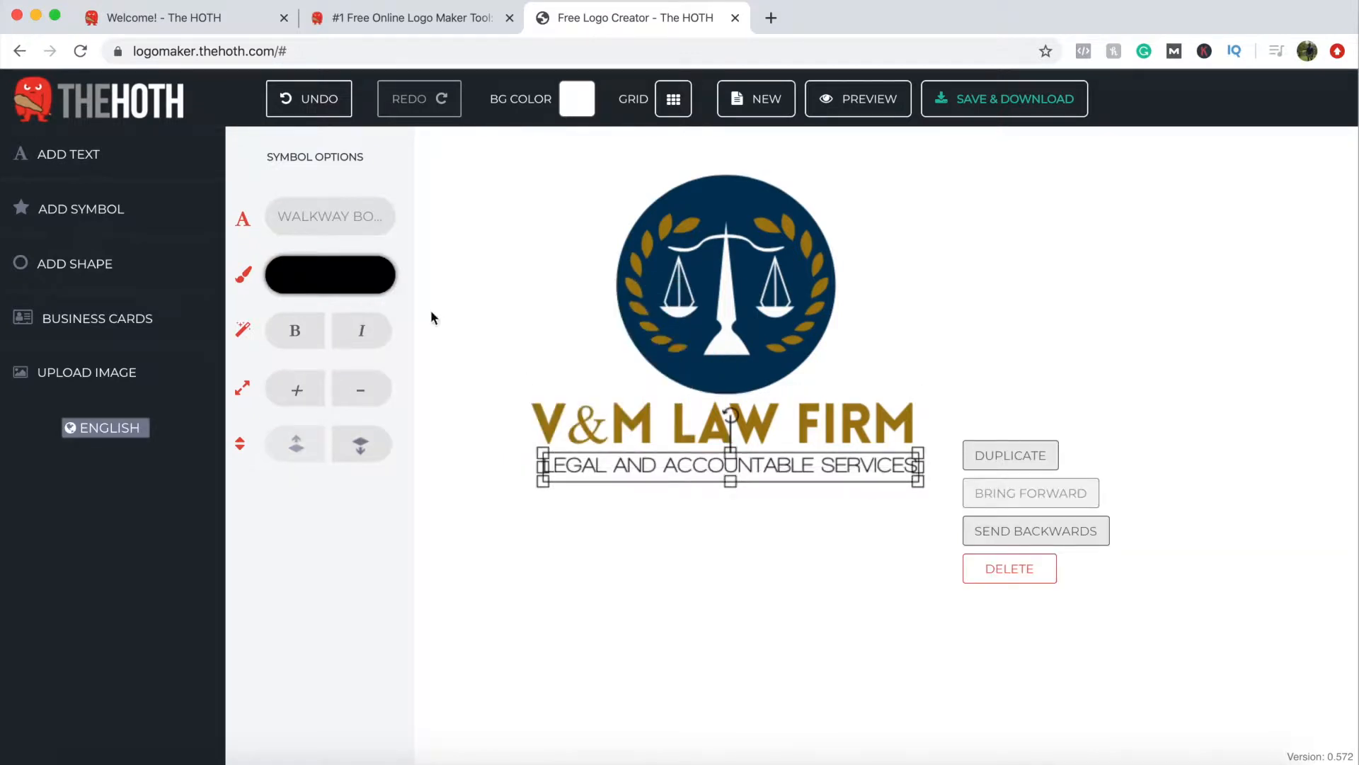
{"action": "left_click", "coordinate": [368, 282]}
{"action": "double_click", "coordinate": [604, 422]}
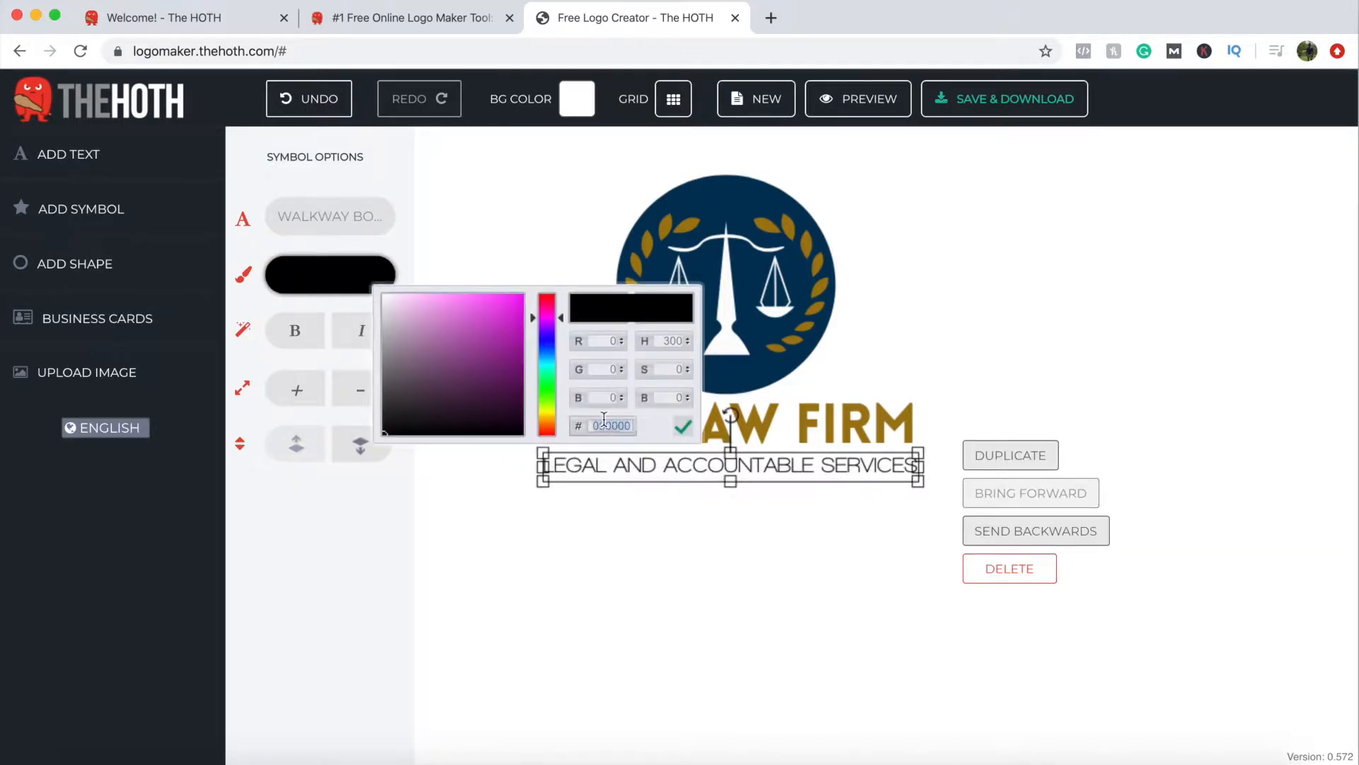
{"action": "key", "text": "super+v"}
{"action": "left_click", "coordinate": [711, 583]}
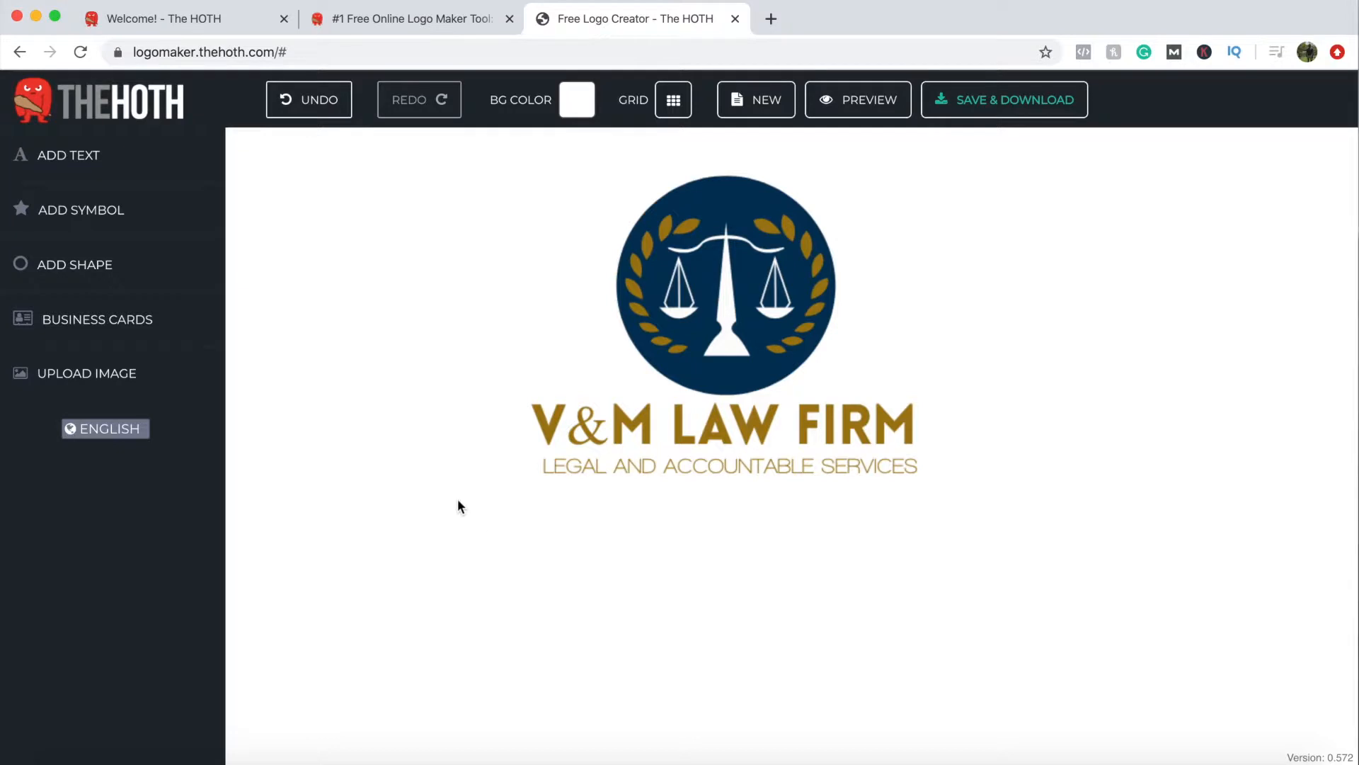
Step: Open the fiverr.com website in a new browser tab
{"action": "left_click", "coordinate": [1022, 117]}
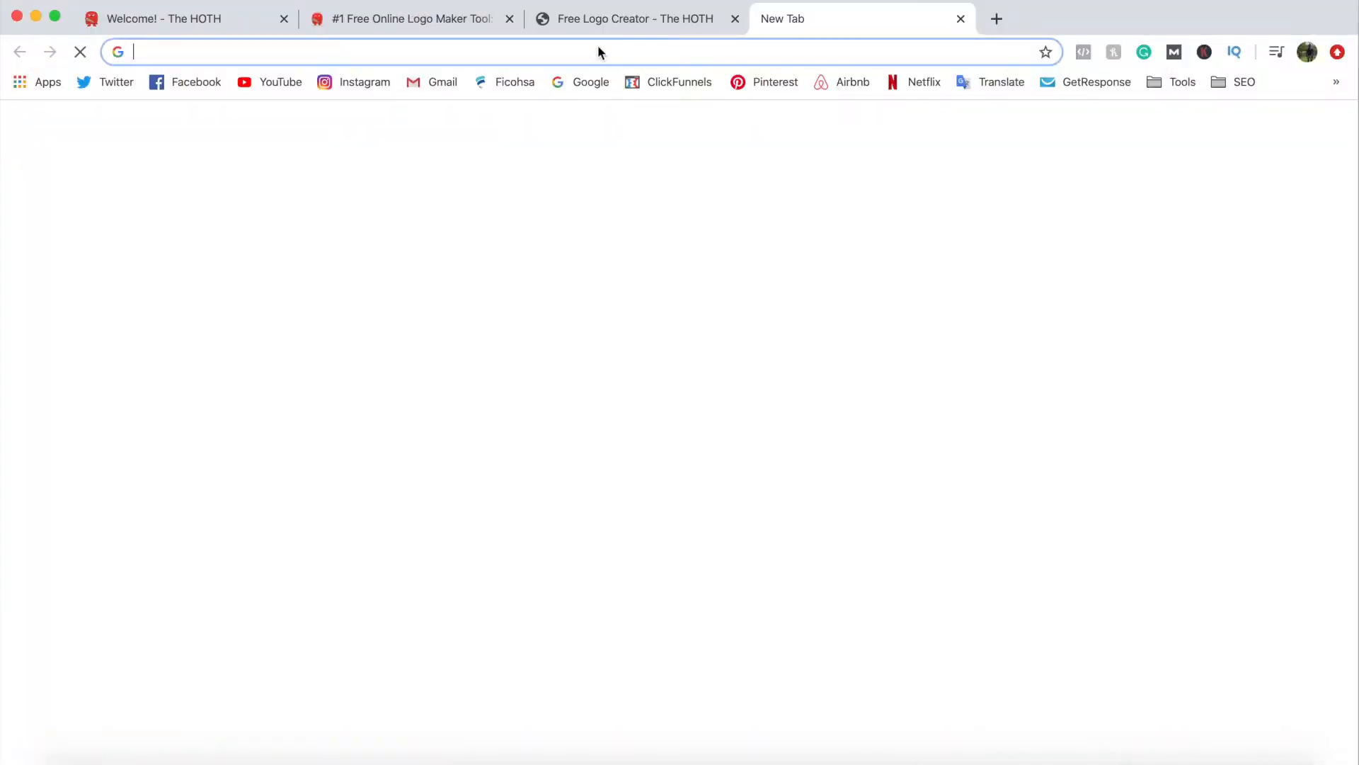
{"action": "type", "text": "FIverr.com"}
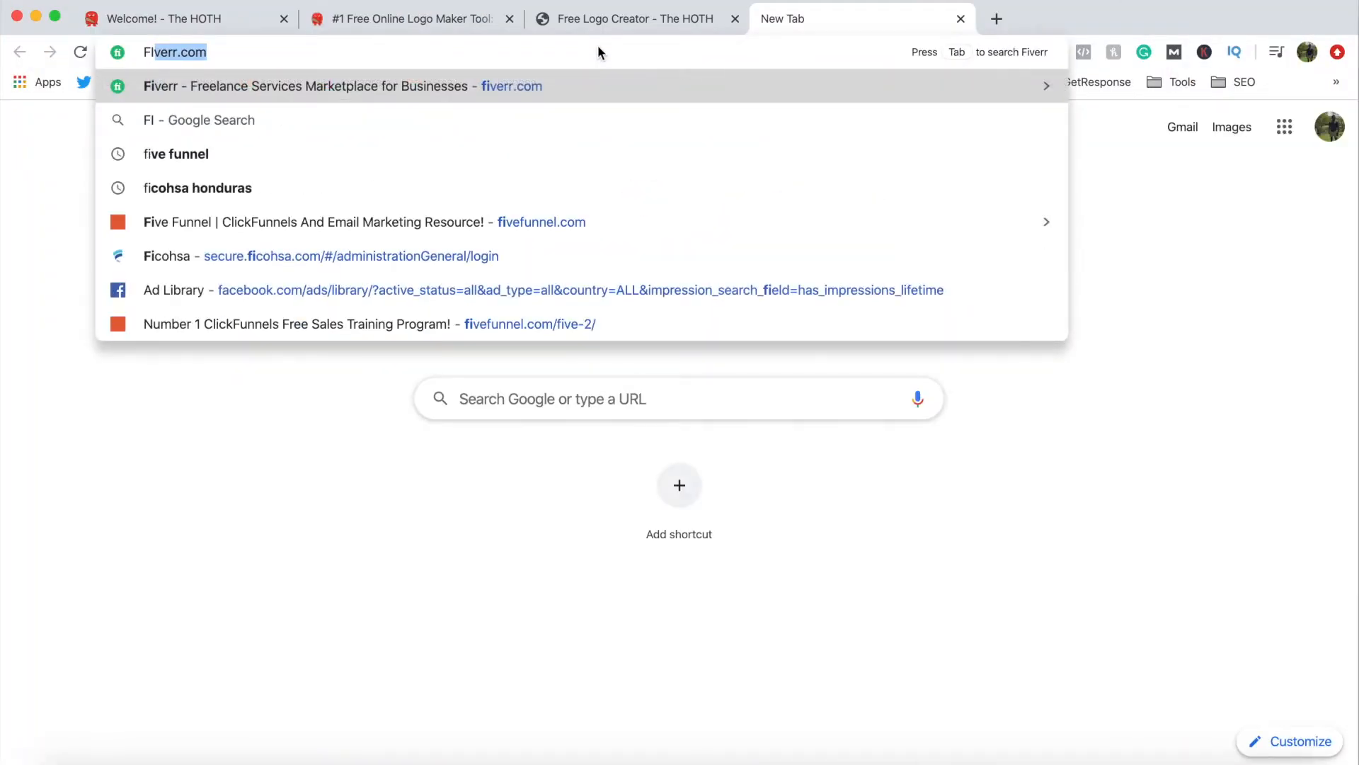
{"action": "key", "text": "Return"}
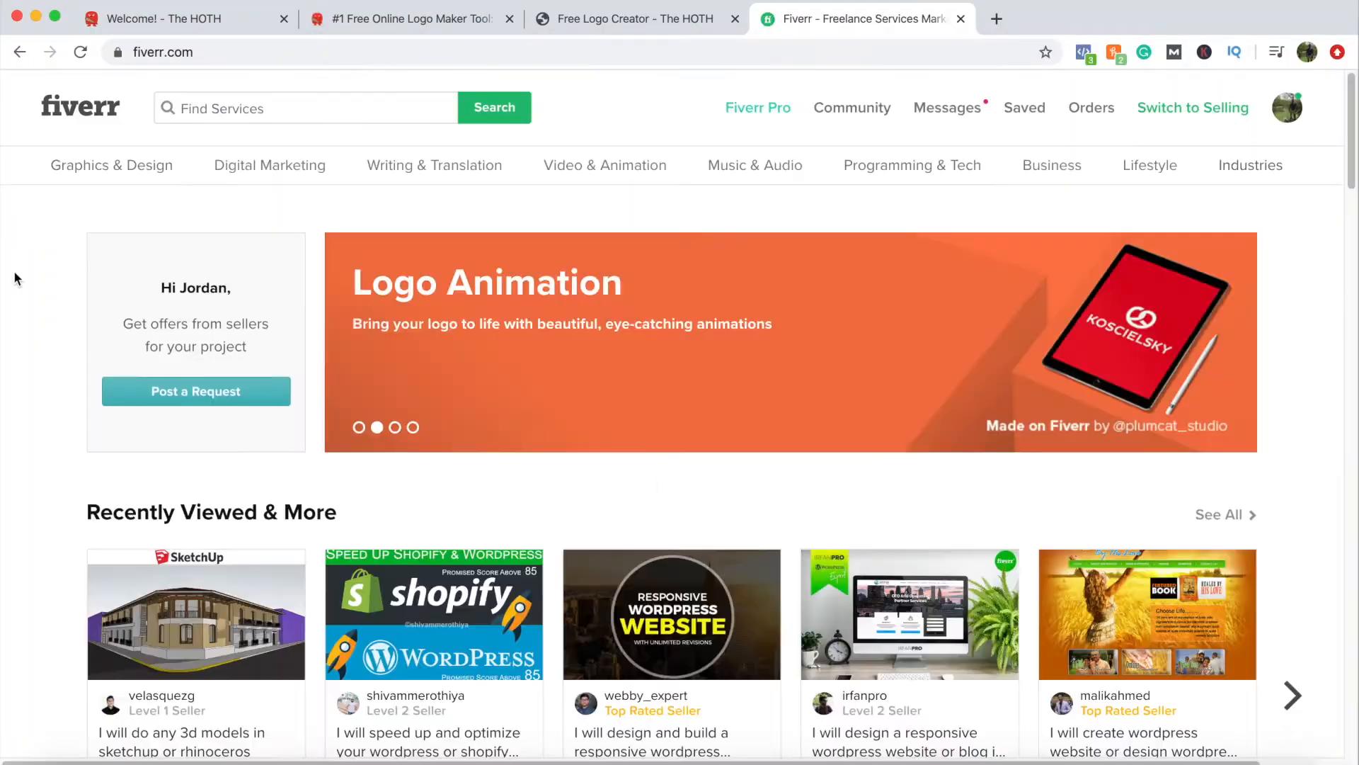